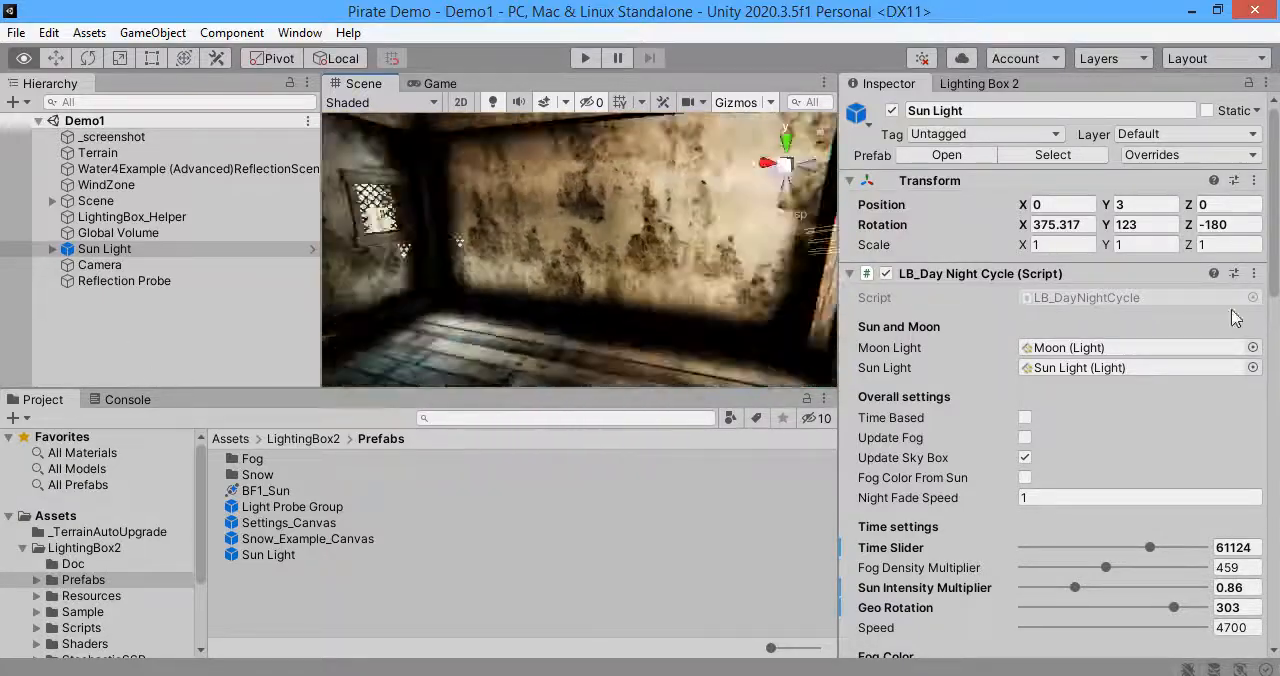
Step: Select the Global Volume object and switch its Auto Exposure override off and on to compare the effect in the house interior
right_click_drag(593, 291, 818, 260)
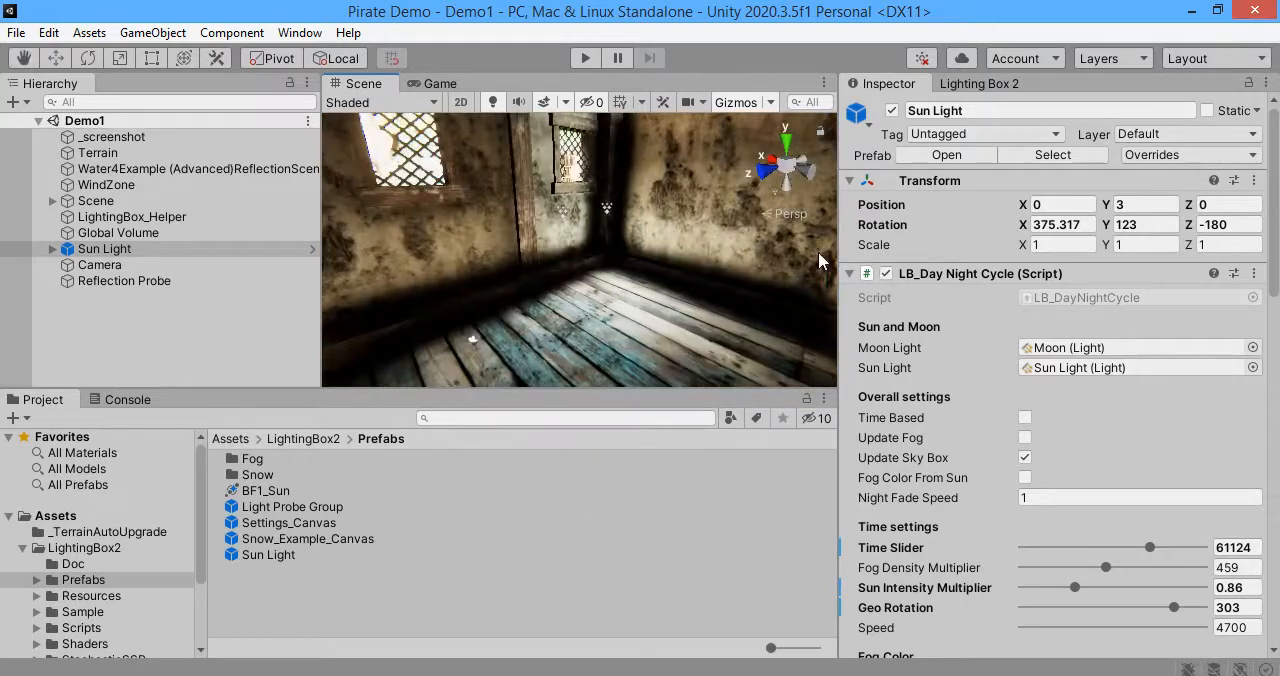
left_click(204, 281)
left_click(198, 265)
left_click(190, 218)
left_click(192, 233)
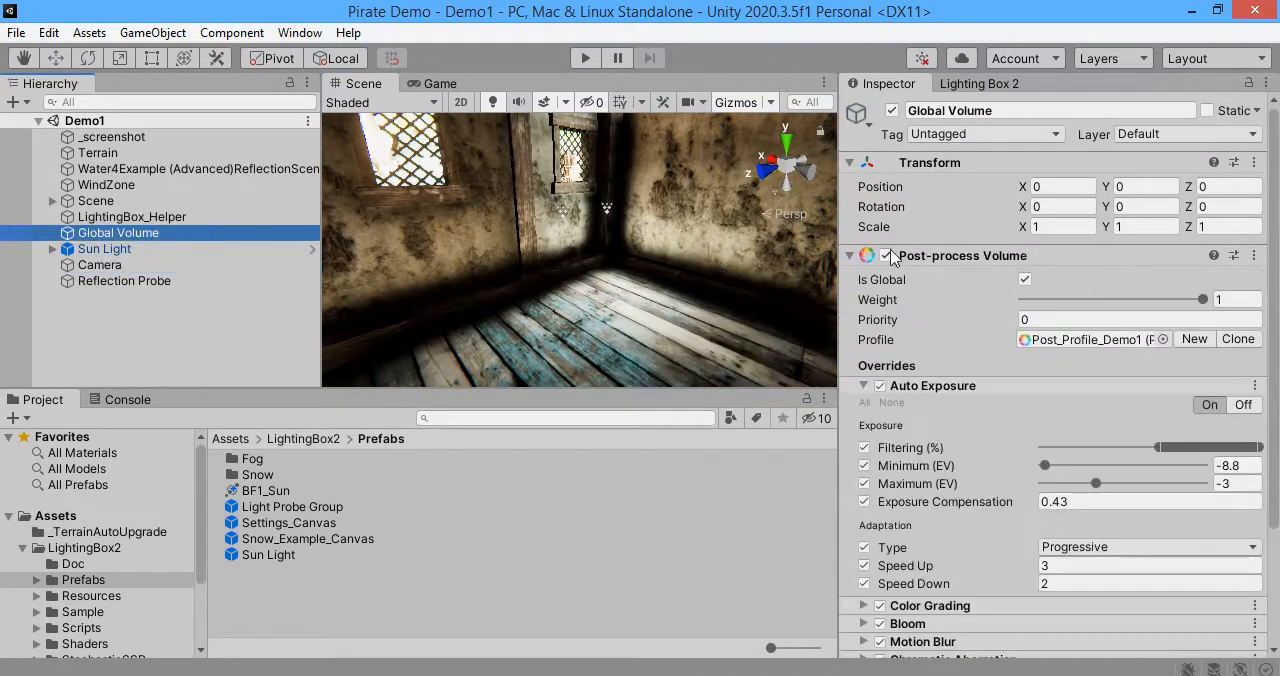
left_click(880, 386)
left_click(880, 386)
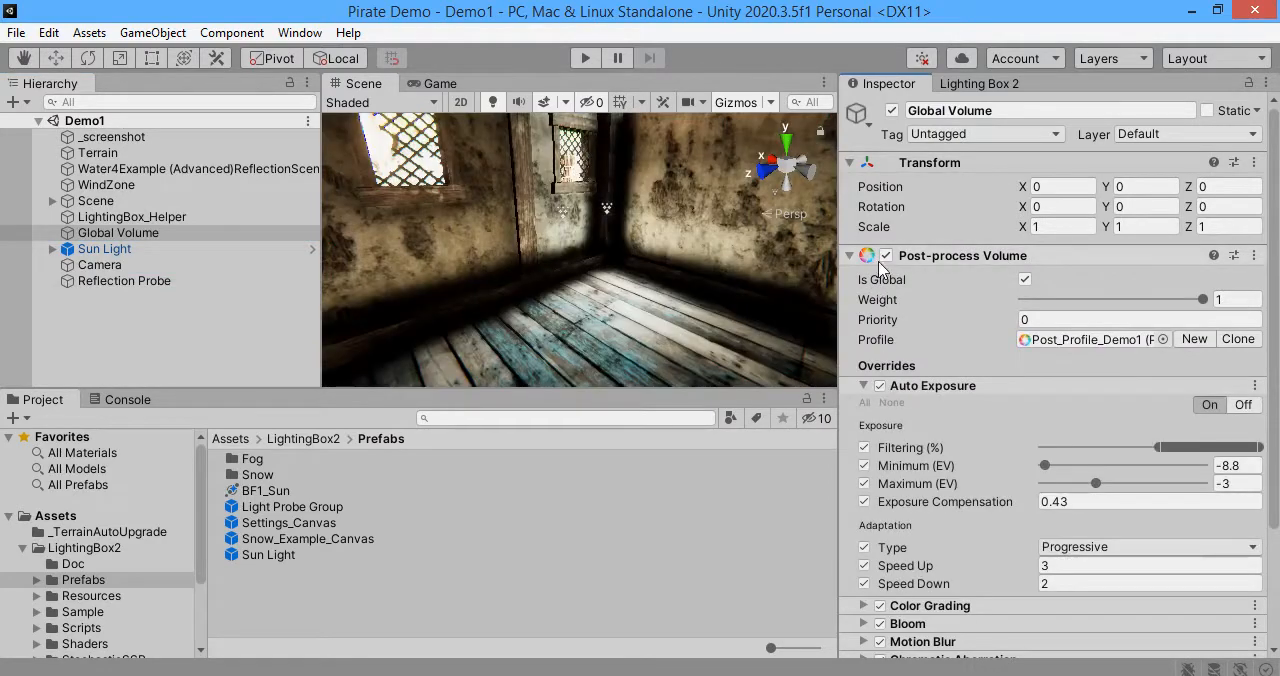
Step: Toggle the Global Volume's active state and delete the extra Global Volume object from the scene
left_click(892, 111)
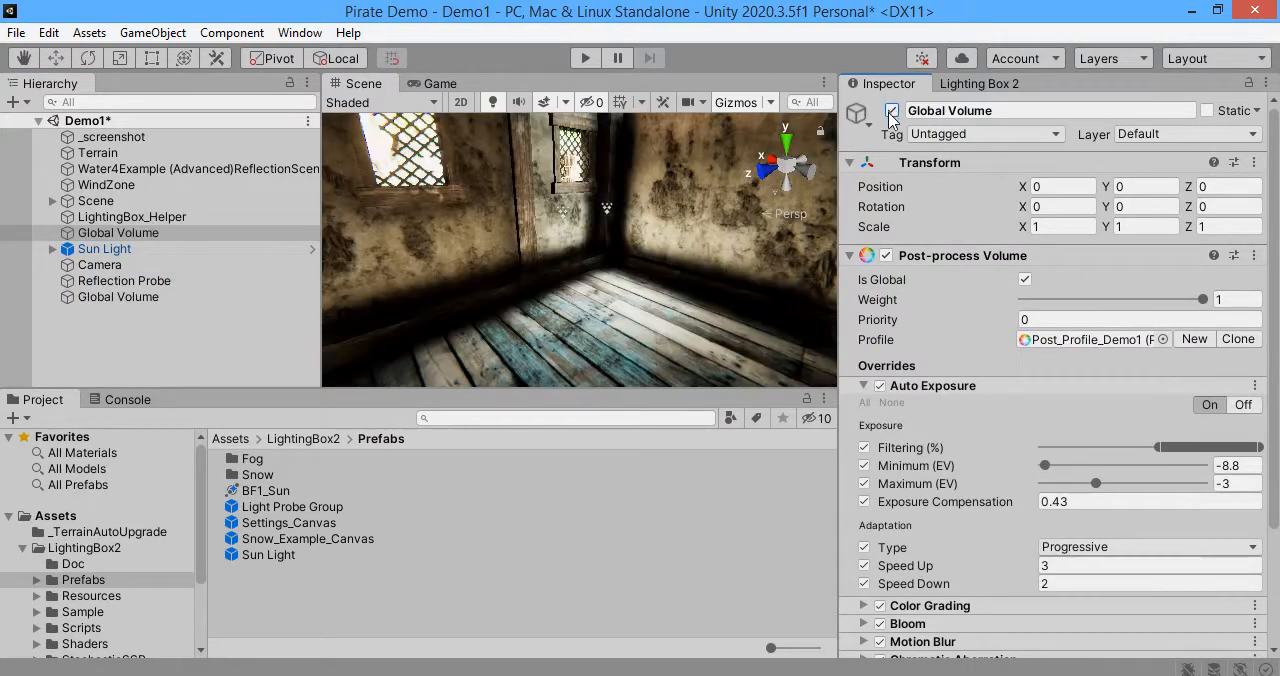
left_click(219, 238)
key("Delete")
Step: Show the Lighting Box 2 settings and switch all effects off and on to compare the look of the house interior
left_click(980, 84)
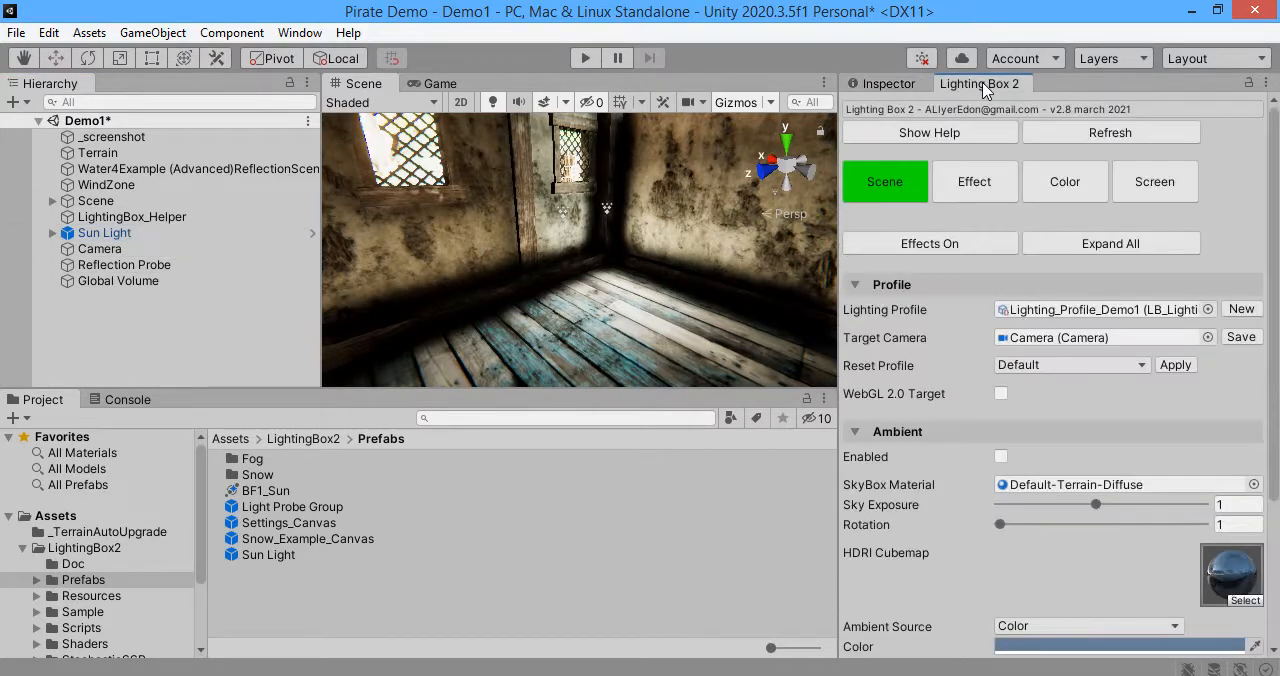
left_click(944, 242)
left_click(944, 242)
left_click(944, 242)
left_click(944, 242)
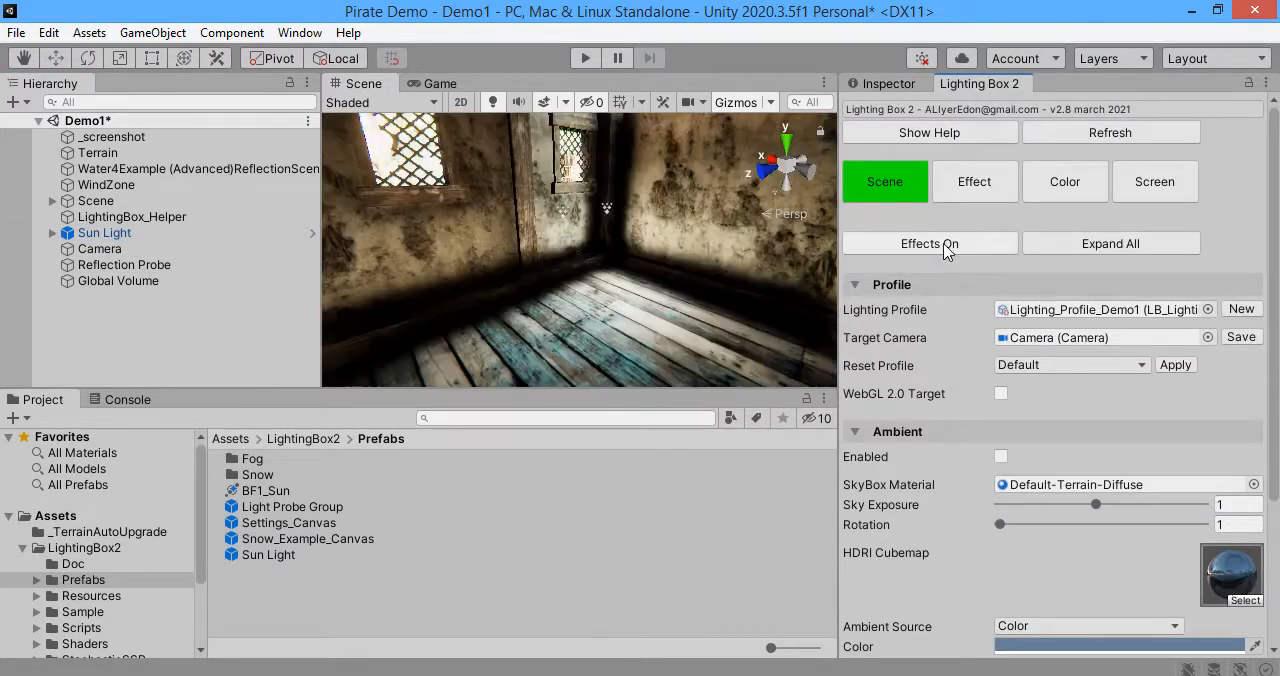
right_click_drag(571, 261, 698, 274)
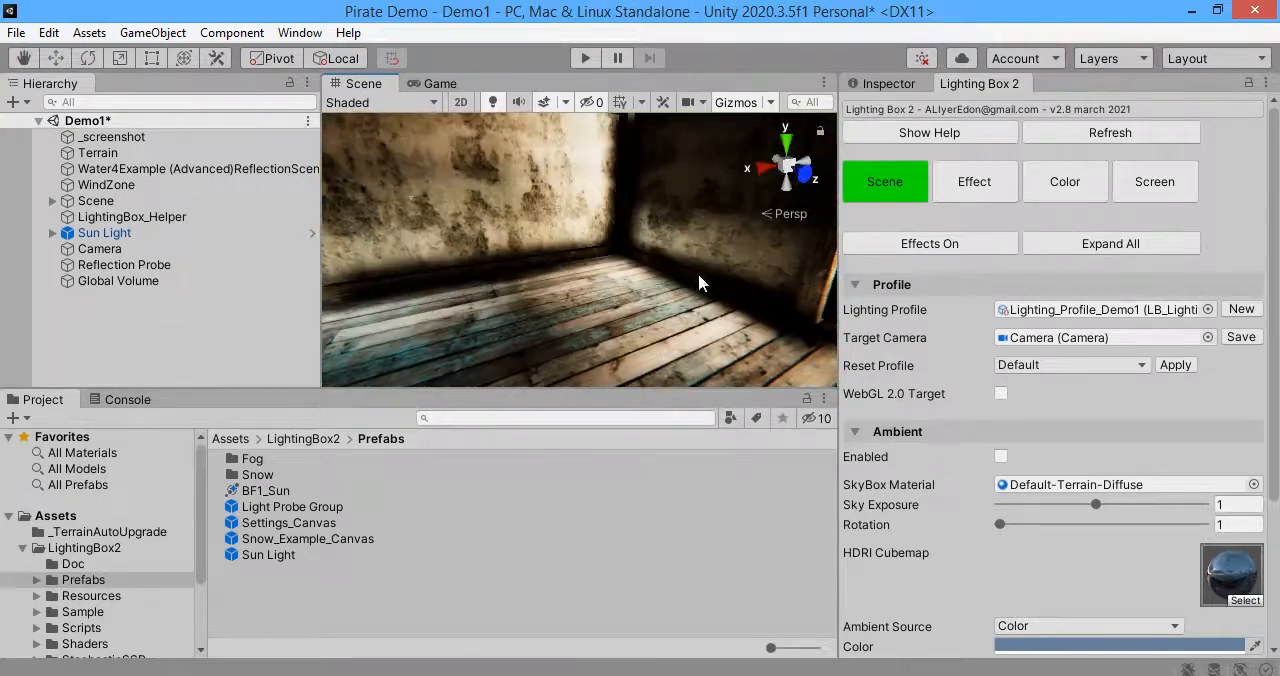
Step: Frame the house in the scene view and create a cube object there
left_click(600, 311)
key("f")
left_click(152, 33)
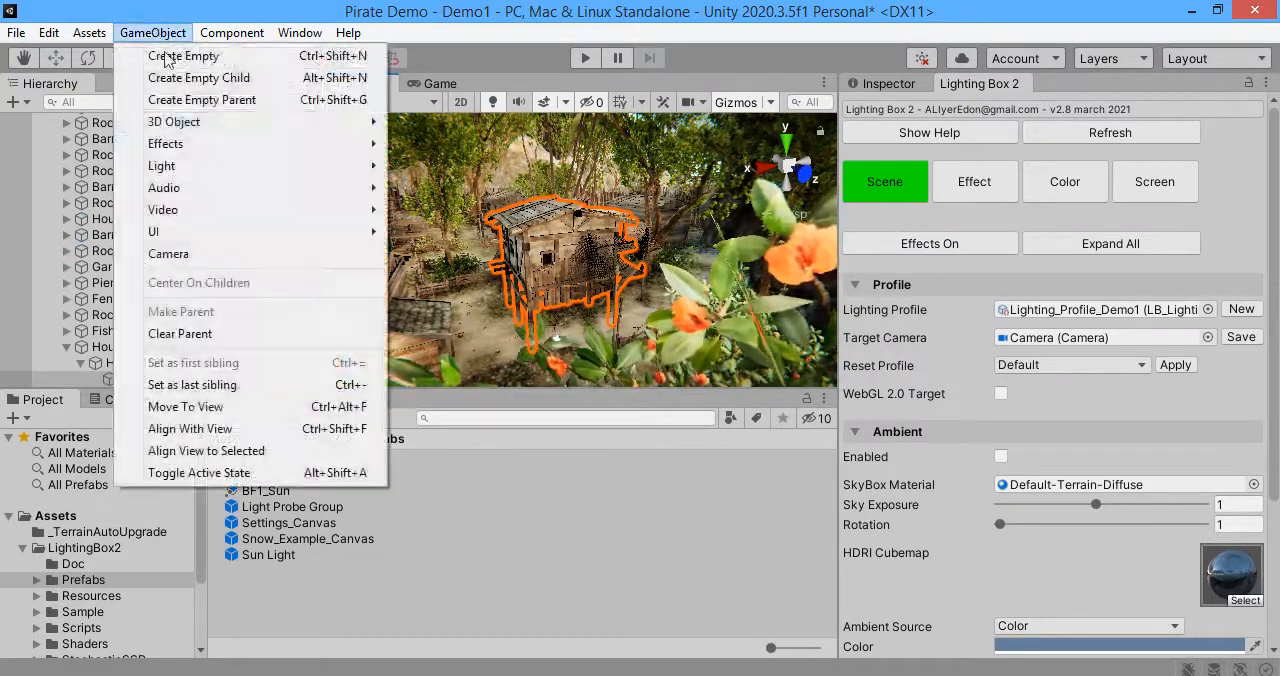
mouse_move(213, 134)
left_click(497, 128)
Step: Move the cube inside the house and raise it above the wooden floor
key("w")
right_click_drag(530, 262, 690, 276)
left_click_drag(532, 258, 534, 303)
left_click_drag(517, 226, 511, 174)
left_click(538, 255)
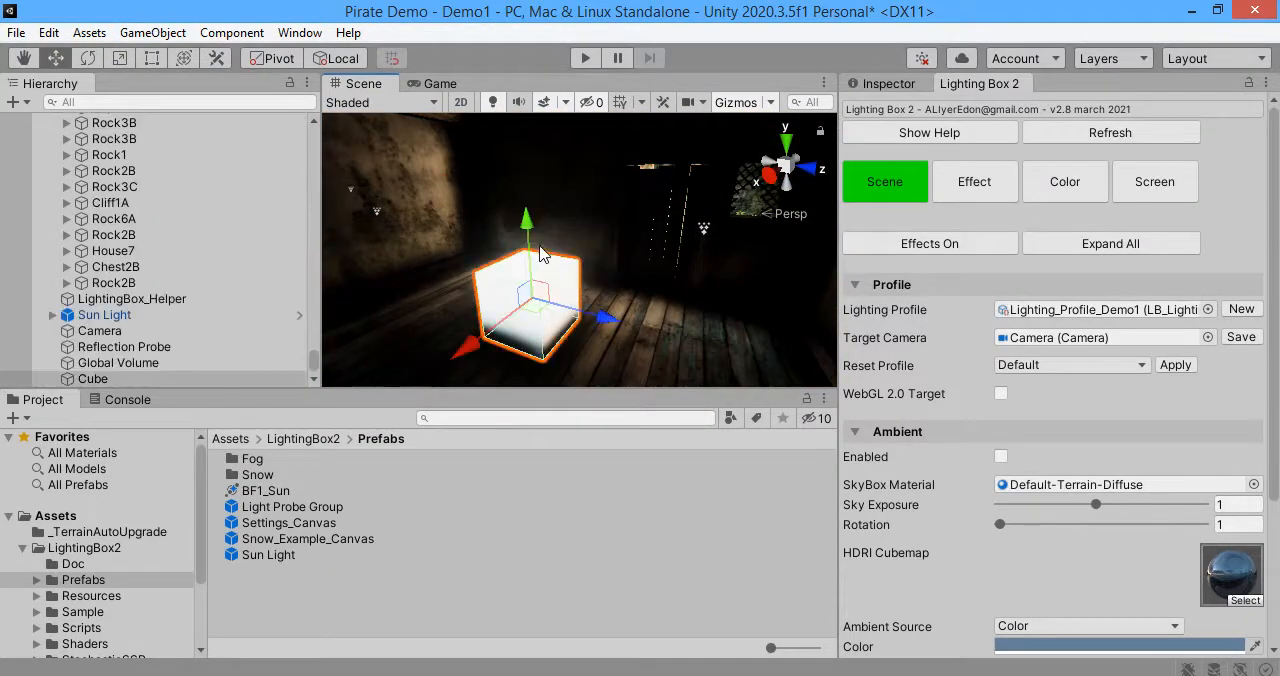
left_click_drag(525, 232, 516, 194)
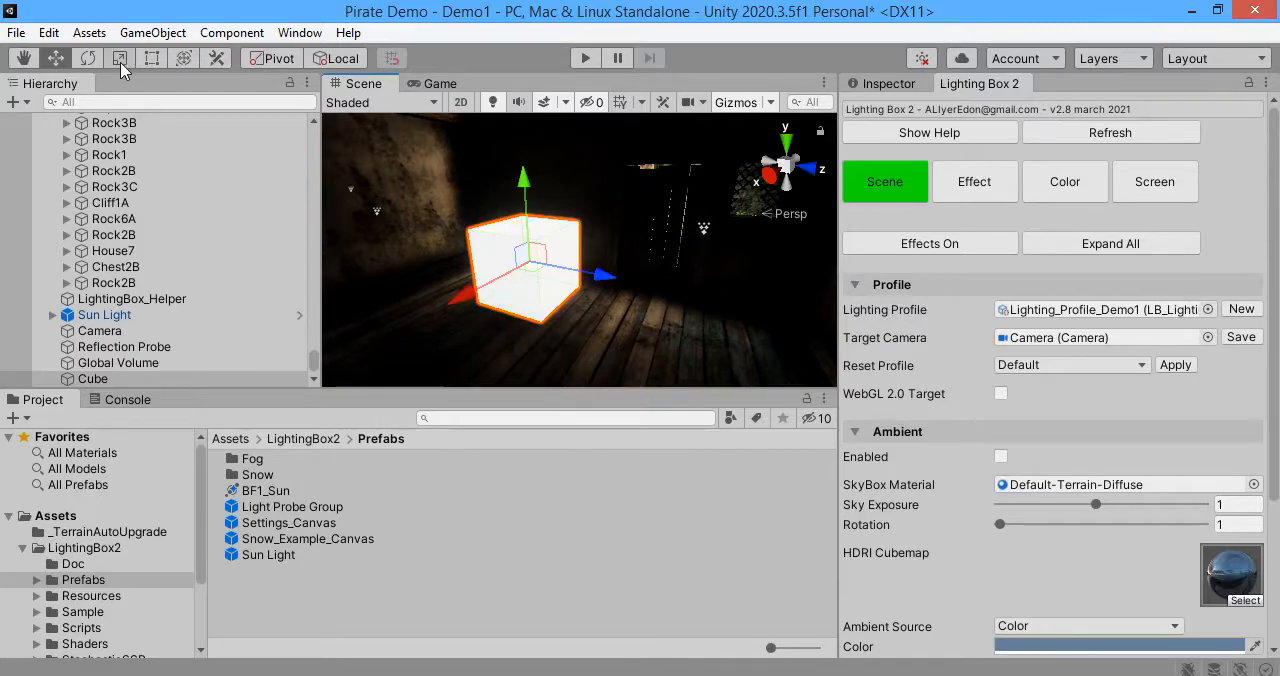
Step: Resize the cube with the Rect tool to enclose the house, reaching a scale of about 5.65 × 4.95 × 6.6
left_click(151, 64)
left_click_drag(560, 257, 742, 272)
right_click_drag(738, 273, 448, 263)
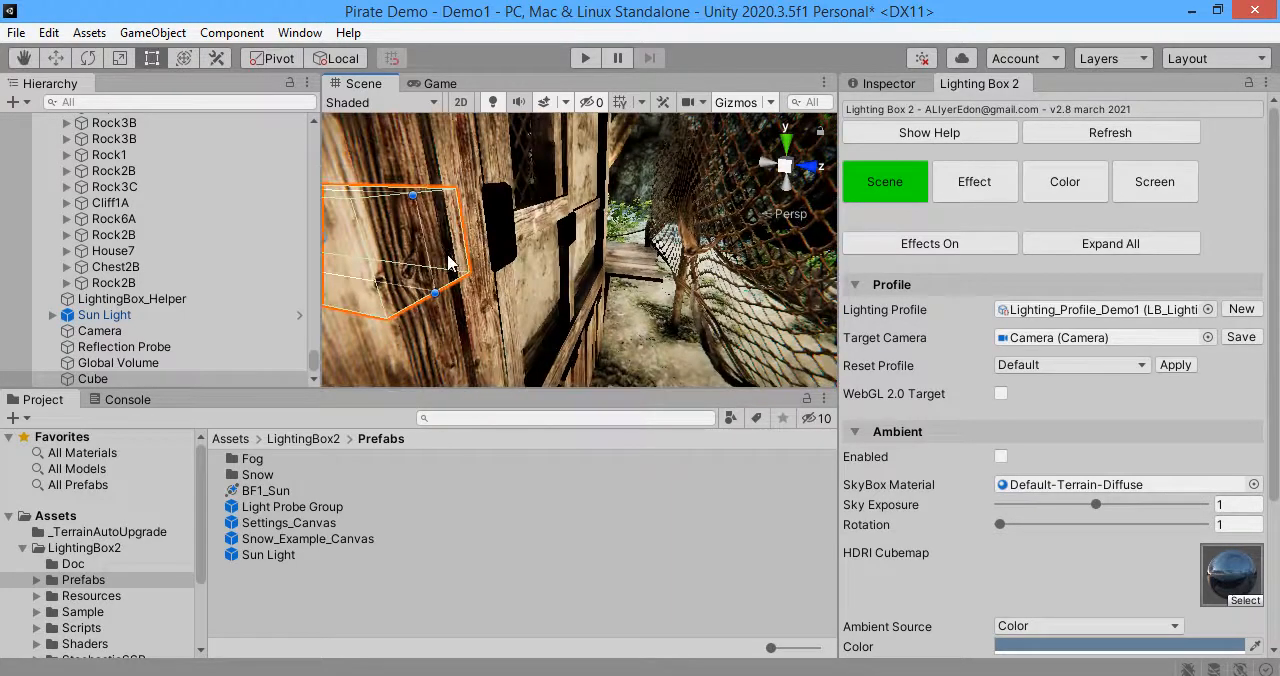
left_click_drag(427, 241, 540, 257)
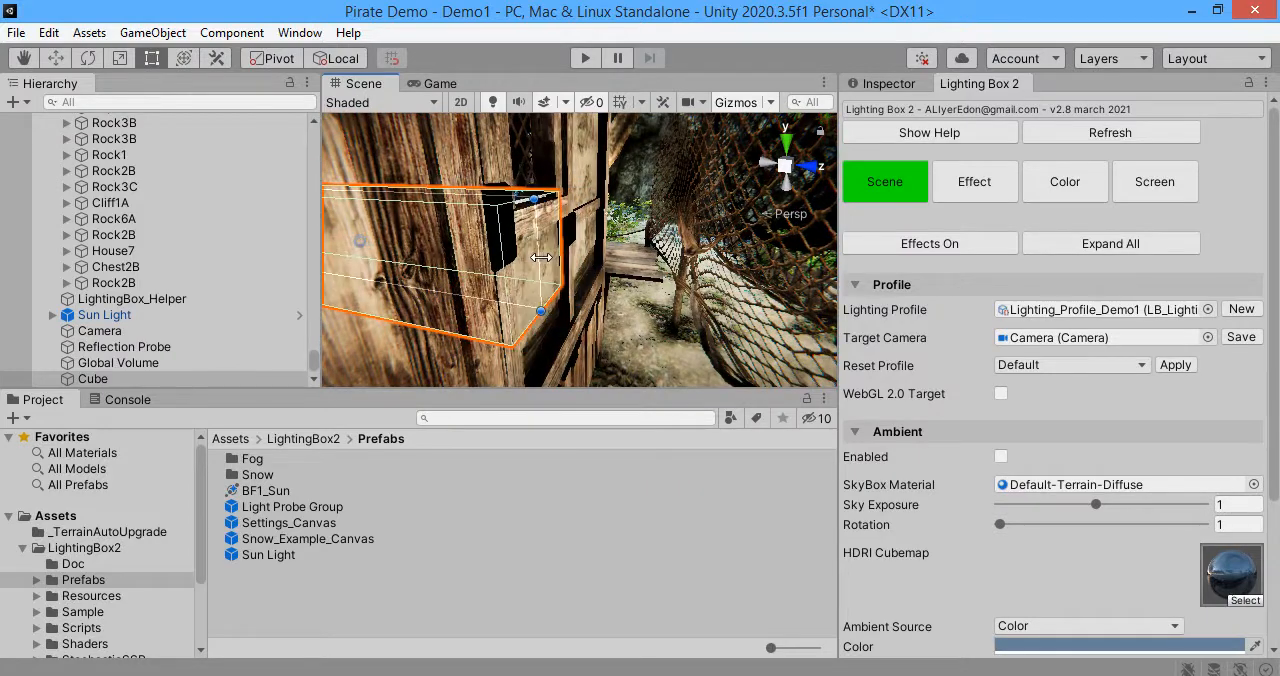
right_click_drag(525, 258, 660, 278)
left_click_drag(621, 262, 463, 251)
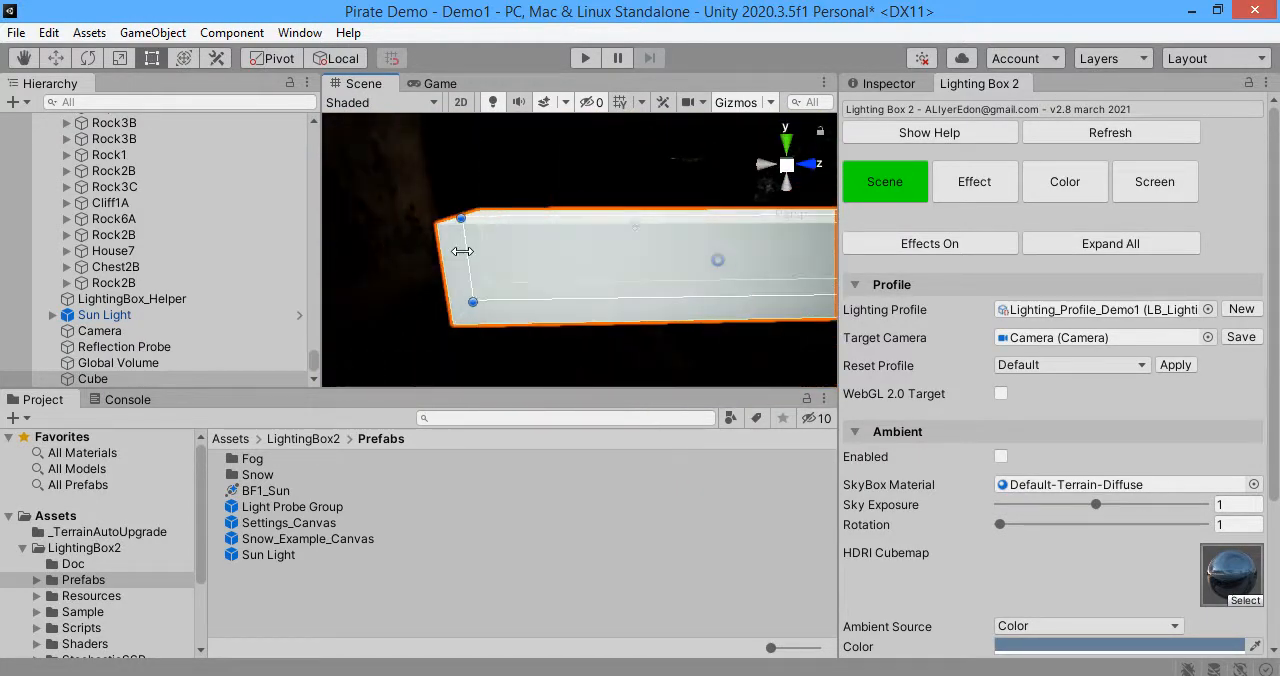
mouse_move(560, 285)
right_mouse_down()
mouse_move(674, 277)
mouse_move(565, 289)
right_mouse_up()
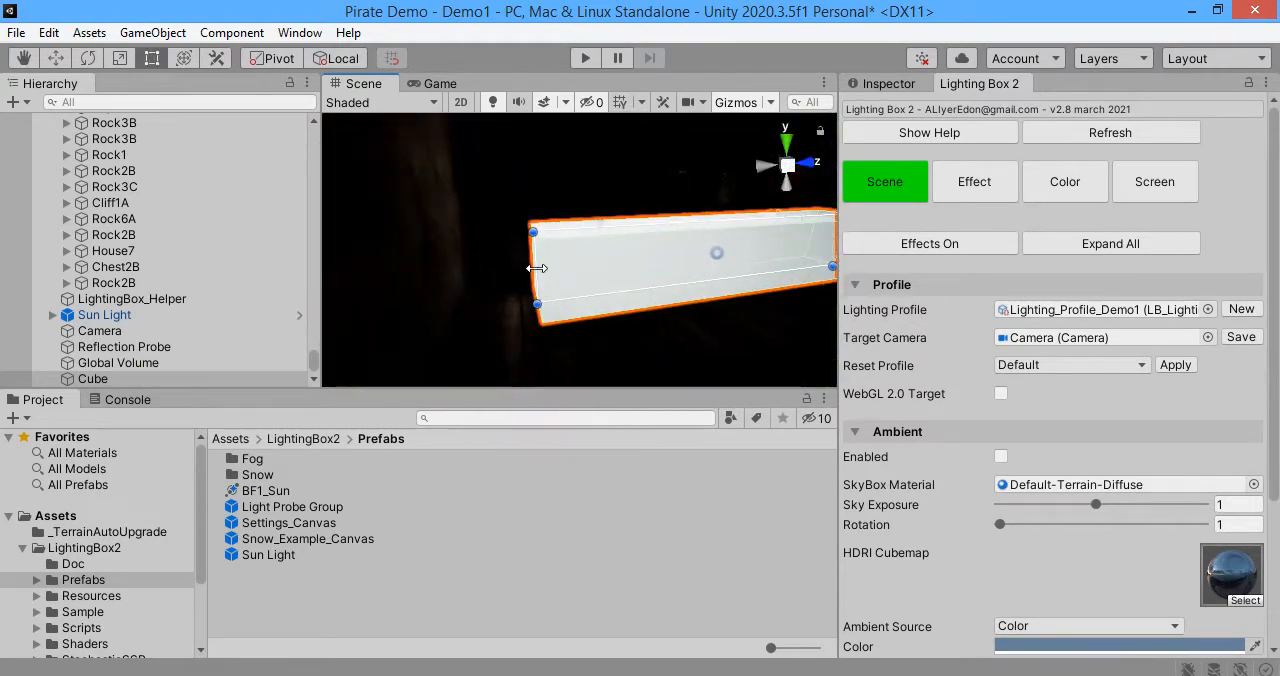
right_click_drag(483, 263, 556, 245)
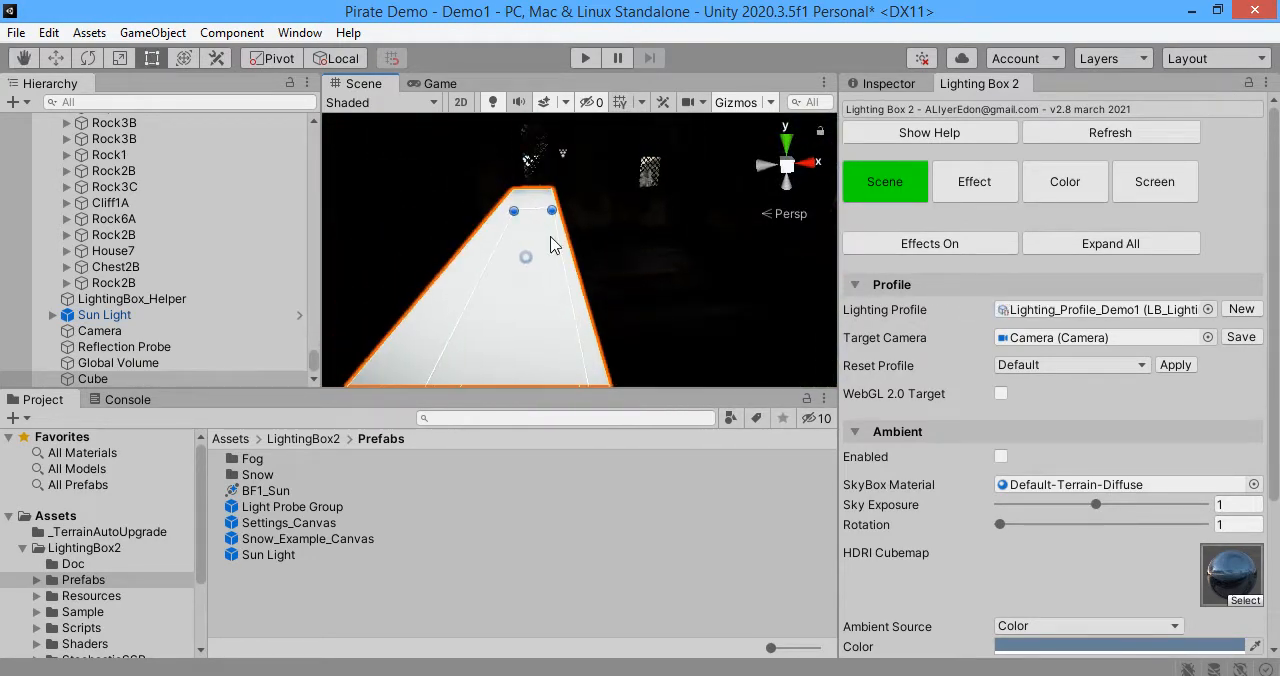
right_click_drag(647, 238, 516, 250)
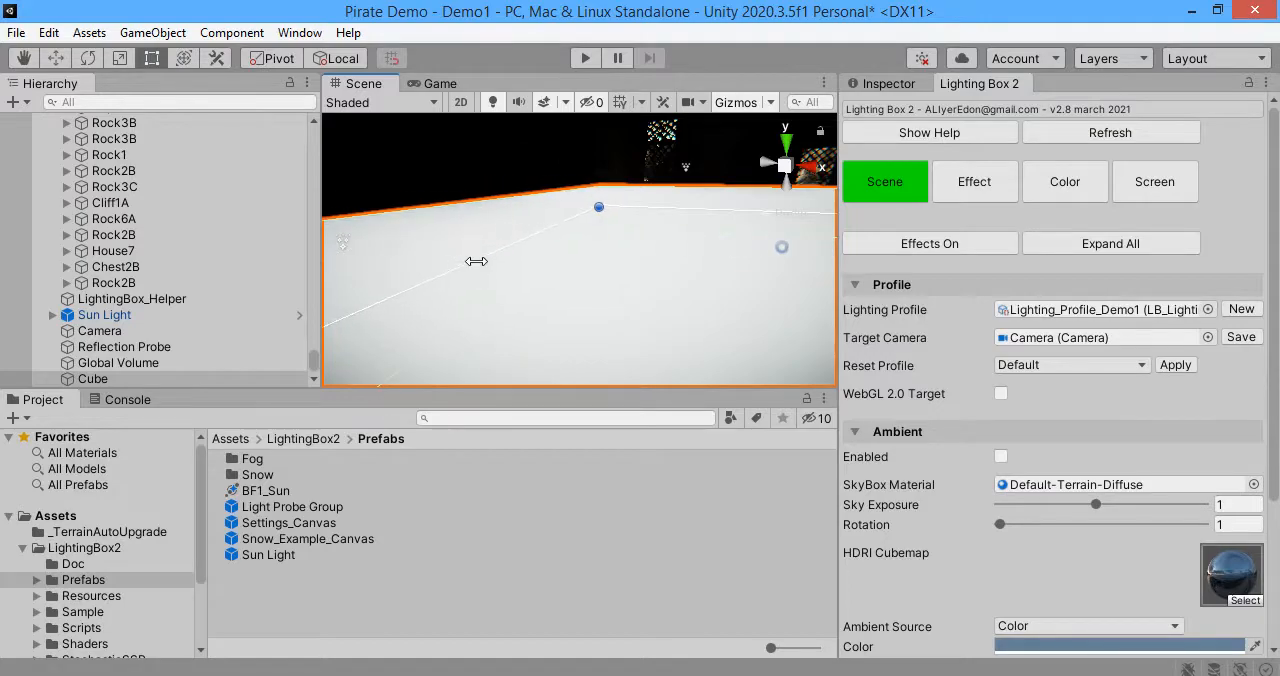
right_click_drag(686, 321, 543, 351)
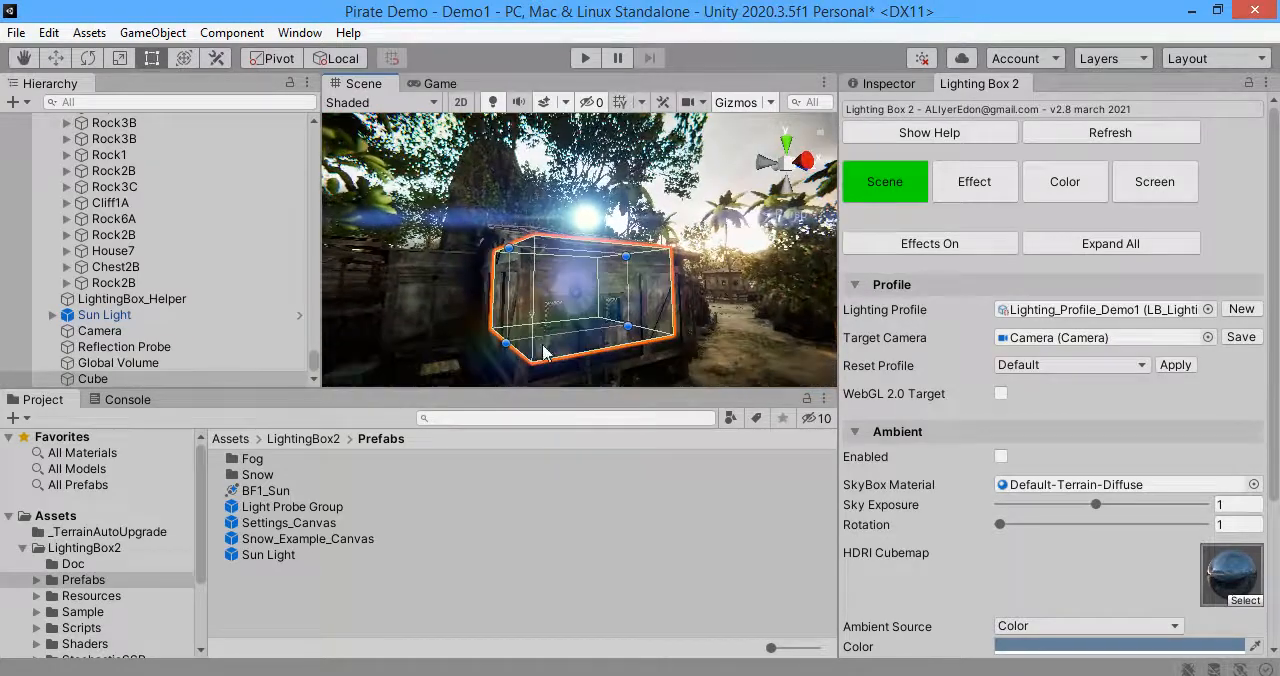
left_click_drag(545, 334, 553, 356)
Step: Disable and collapse the cube's Mesh Renderer and Box Collider components
left_click(852, 86)
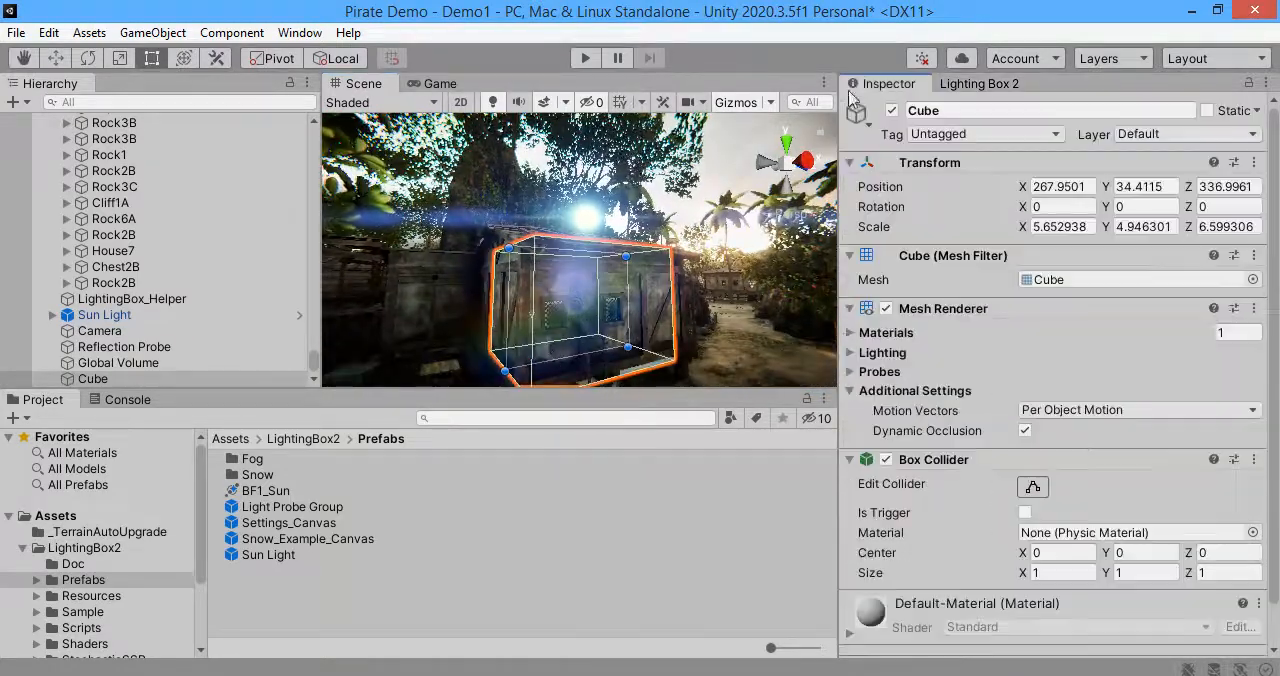
left_click(886, 308)
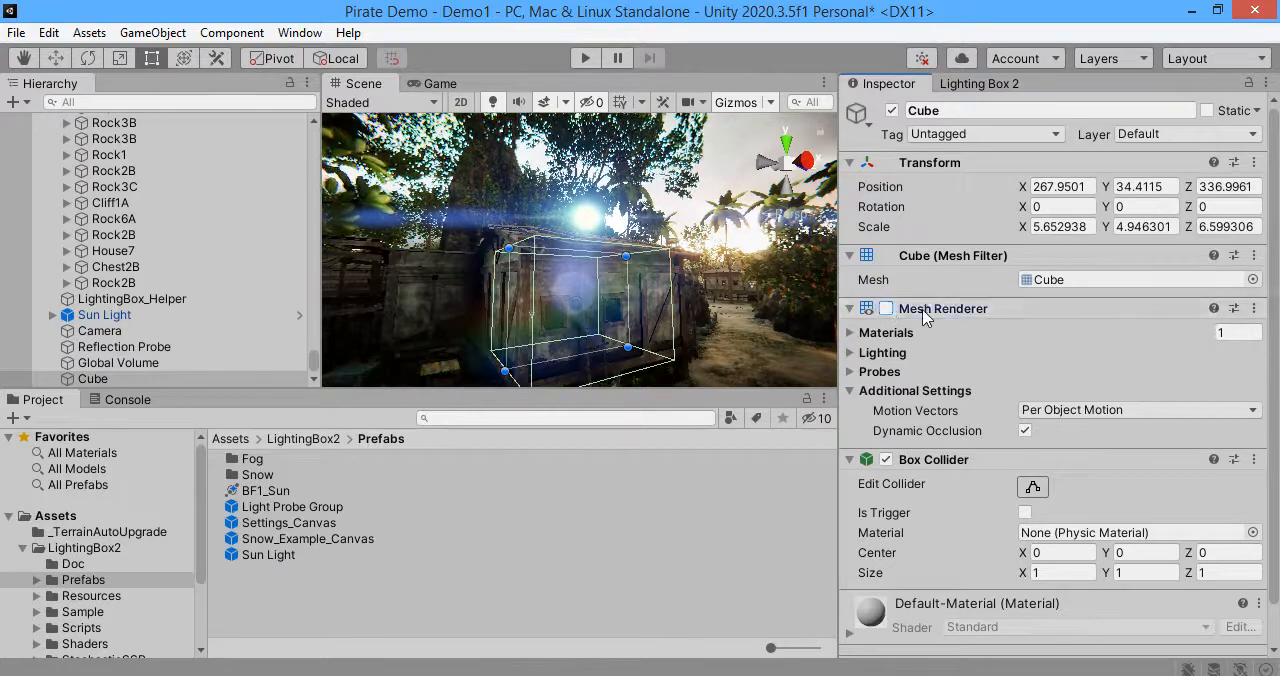
left_click(918, 308)
left_click(921, 330)
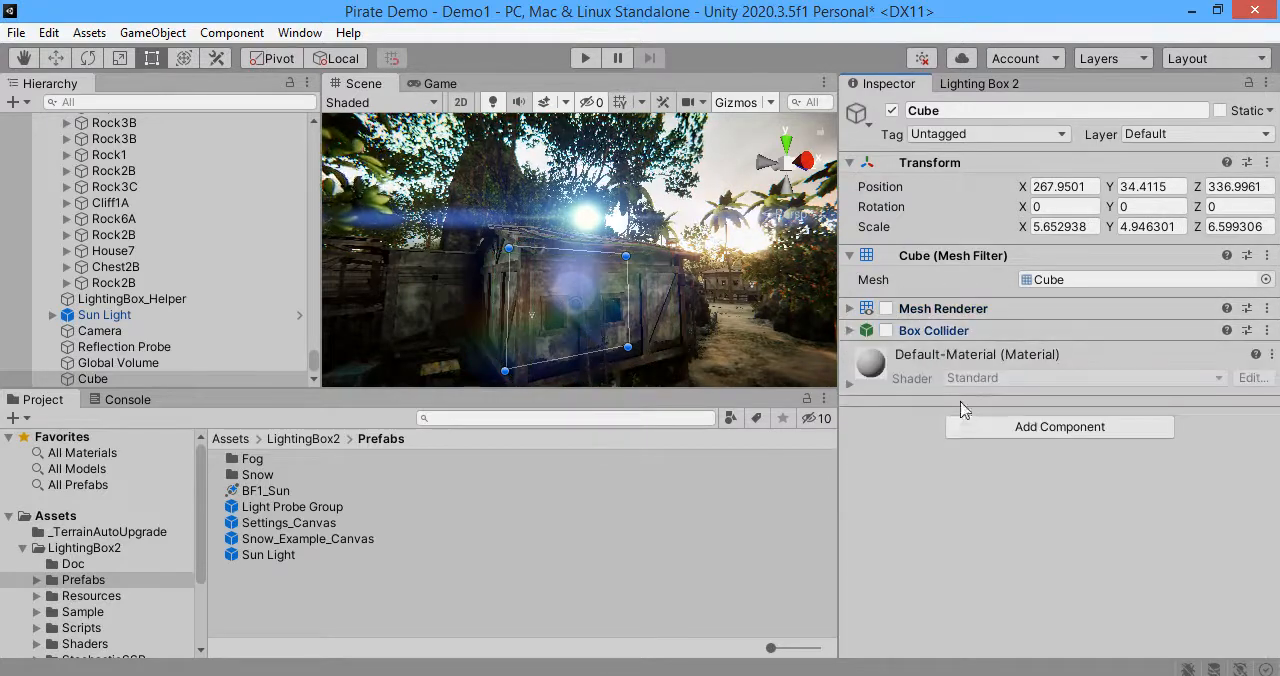
Step: Add a Post-process Volume component to the cube and set its Blend Distance to 3
left_click(966, 427)
type("lb")
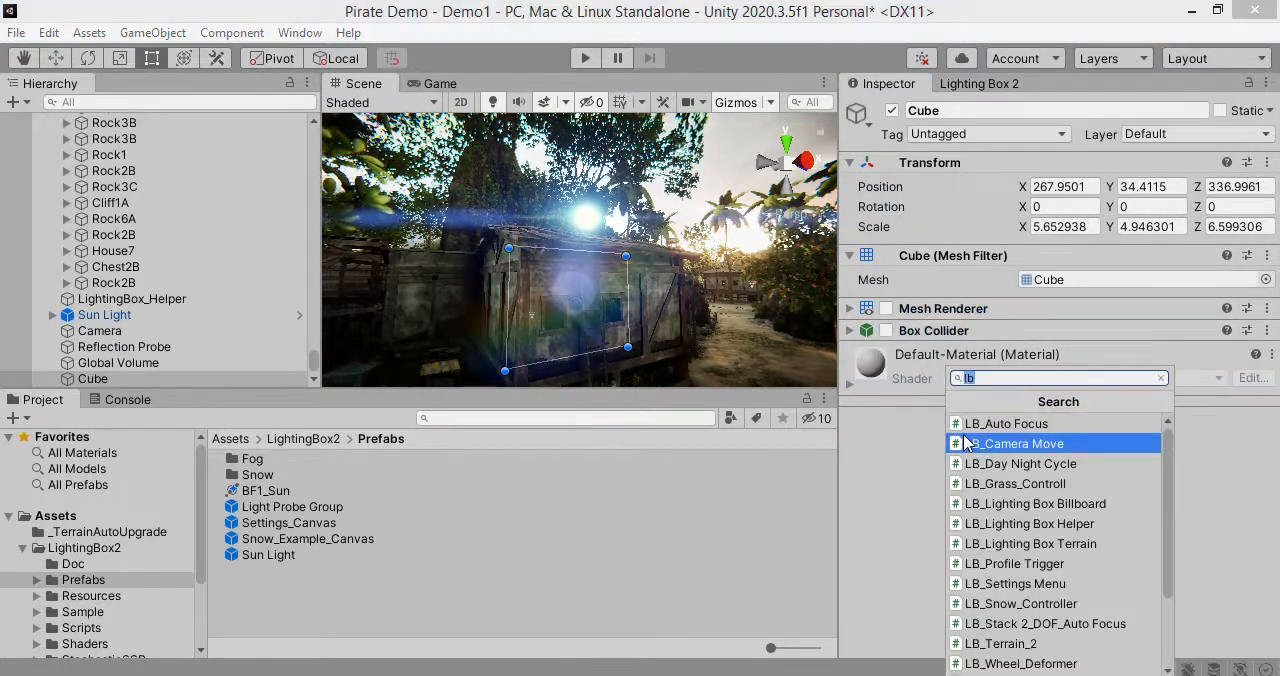
type("vol")
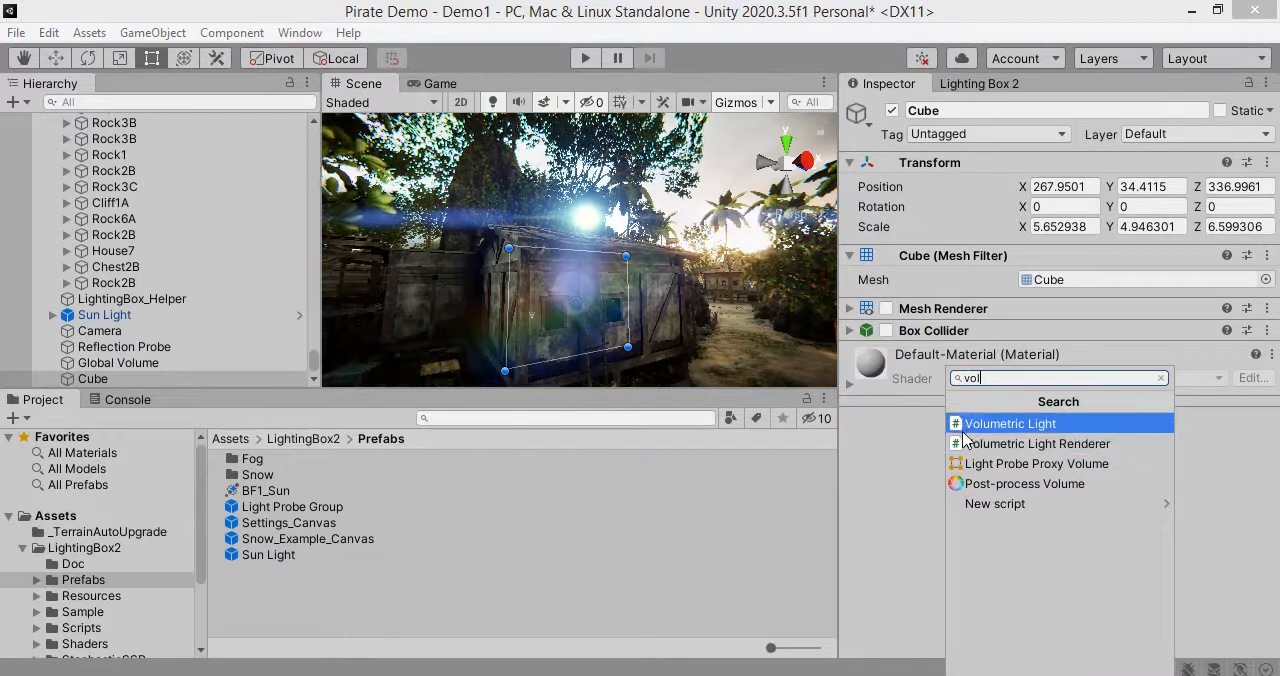
left_click(995, 484)
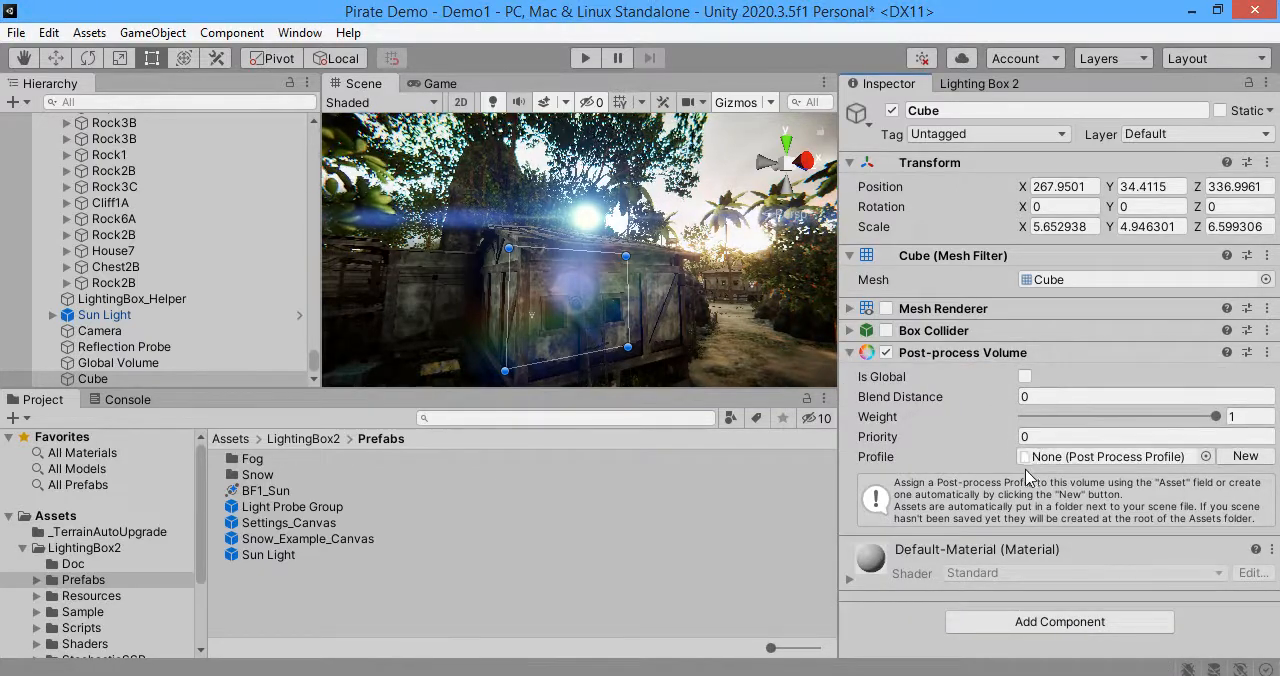
left_click(1052, 396)
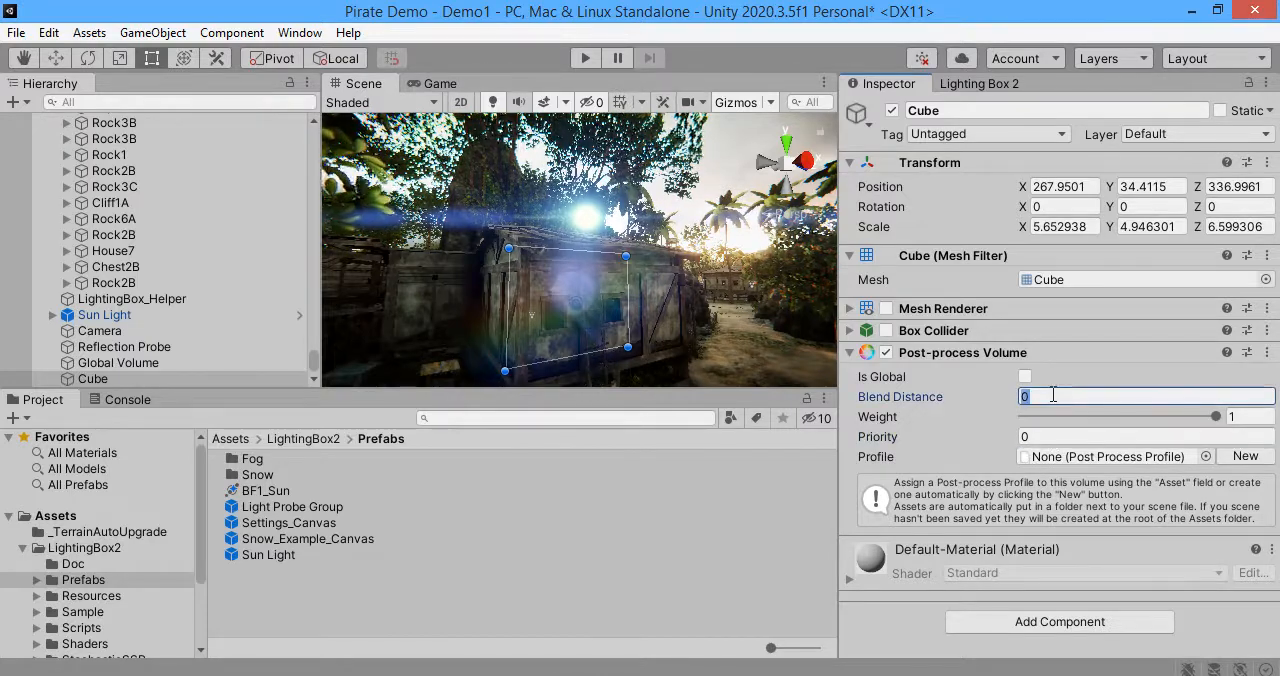
left_click(1243, 456)
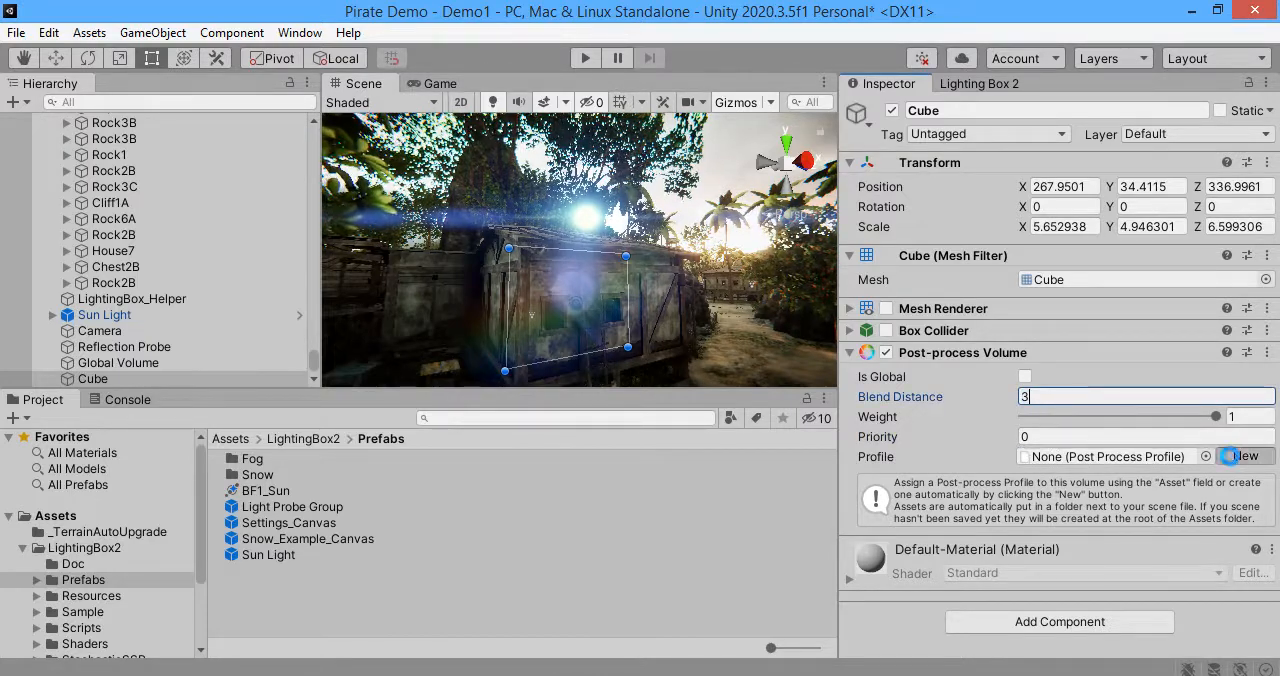
key("ctrl+z")
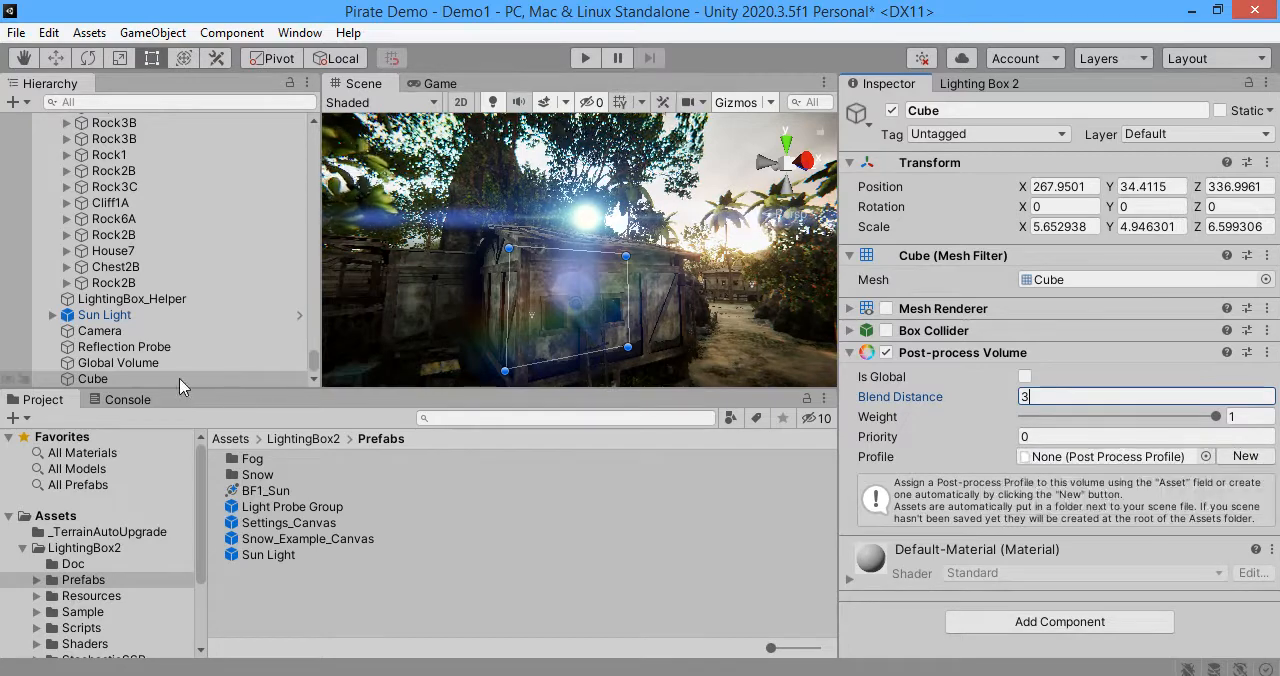
Step: Rename the cube House_Inddor_Trigger and create a new post-process profile for its volume
left_click(138, 382)
left_click(130, 382)
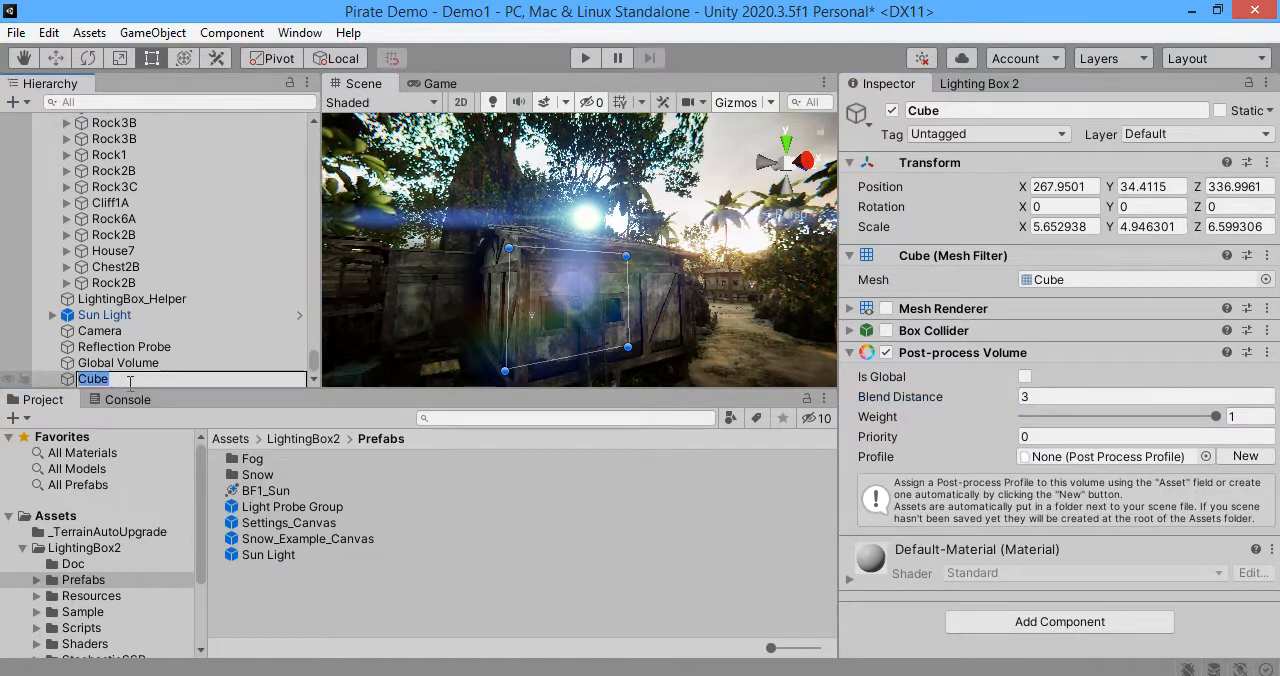
type("House_In")
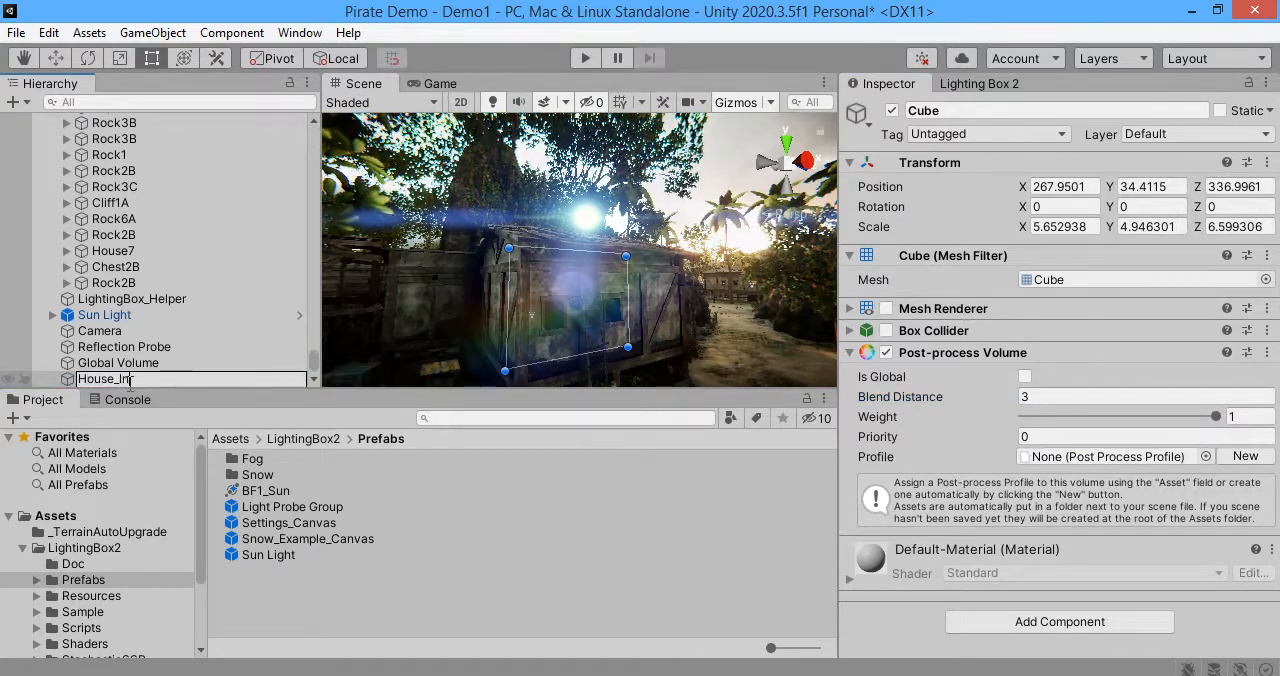
type("ddor_Trigger")
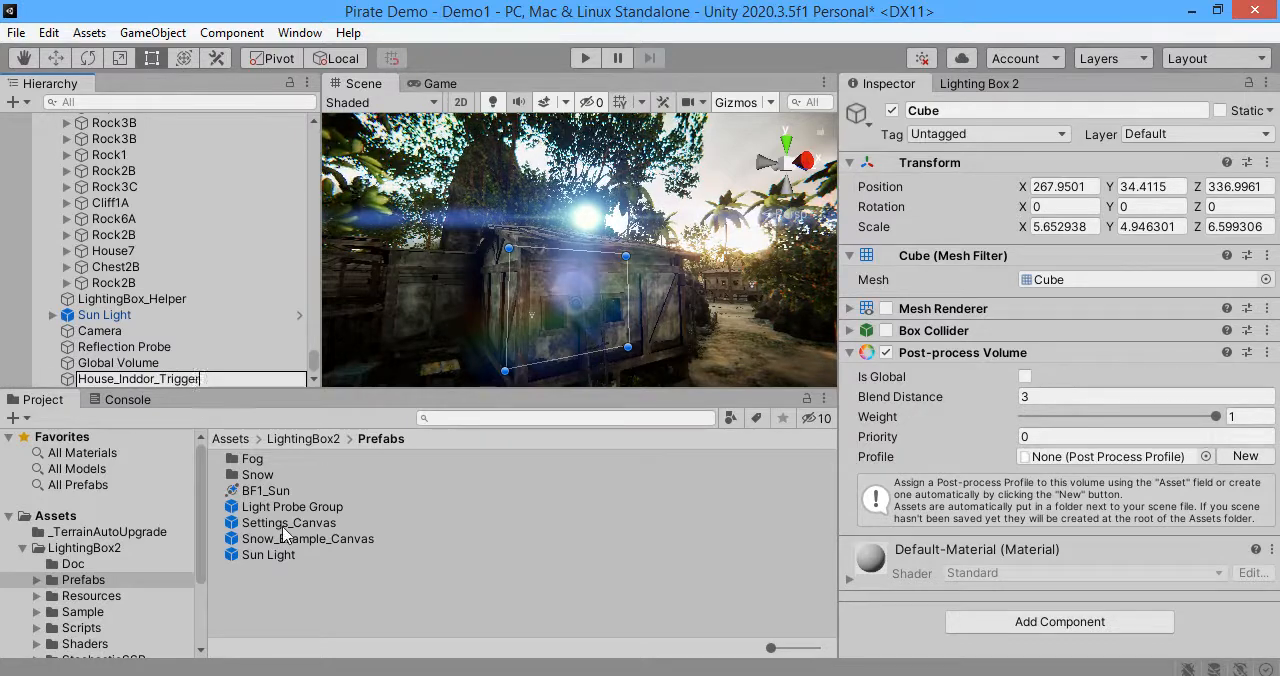
key("Return")
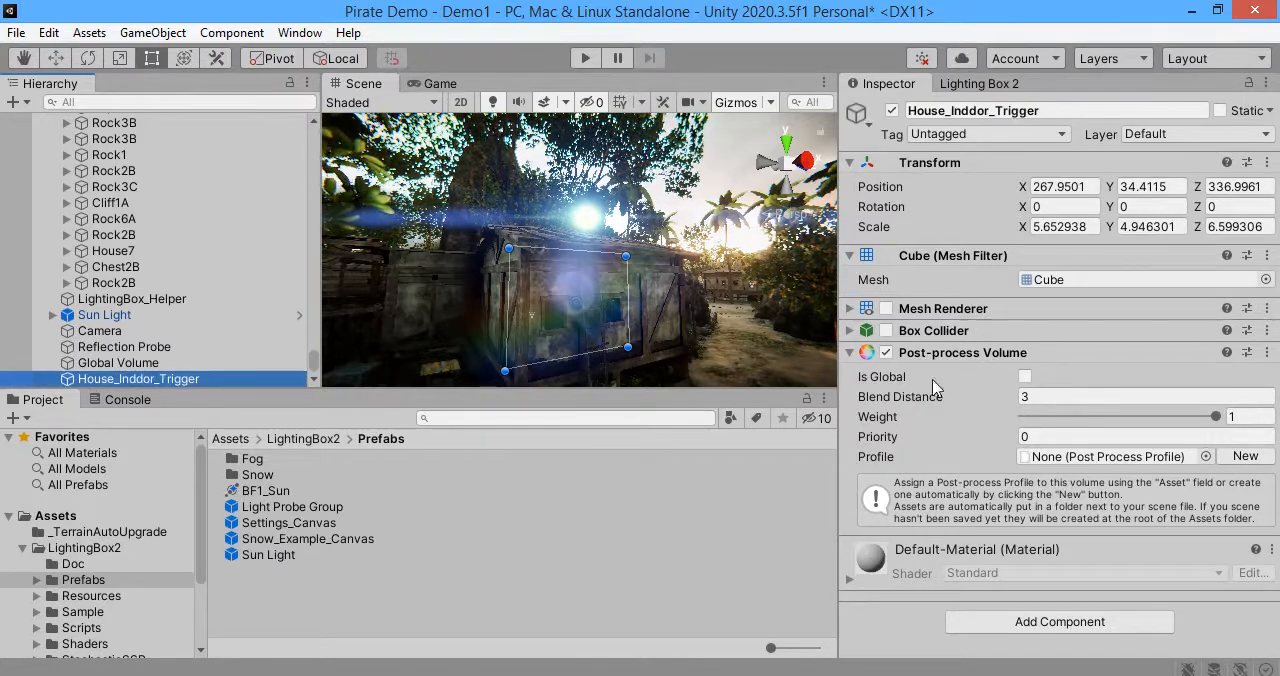
left_click(1245, 456)
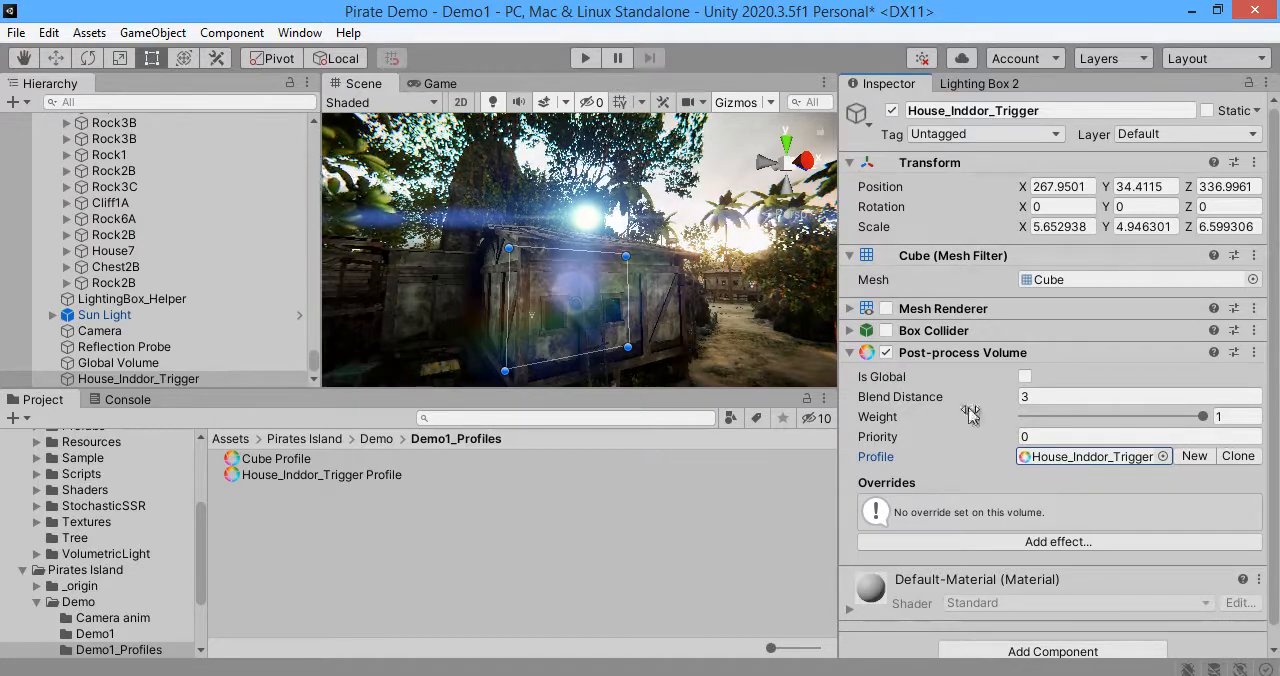
Step: Add a Bloom effect to the House_Inddor_Trigger post-process volume, working from a view inside the house
scroll(973, 463, "down", 1)
key("w")
mouse_move(684, 314)
right_mouse_down()
mouse_move(640, 299)
mouse_move(682, 300)
right_mouse_up()
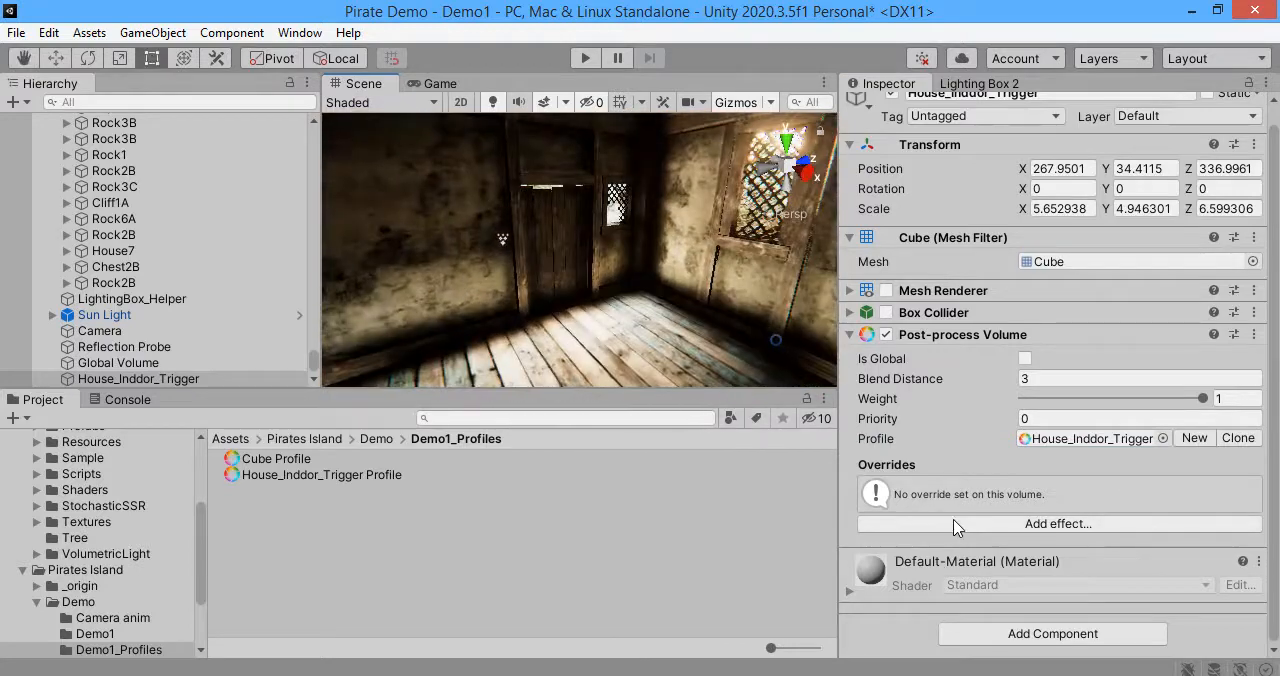
left_click(957, 524)
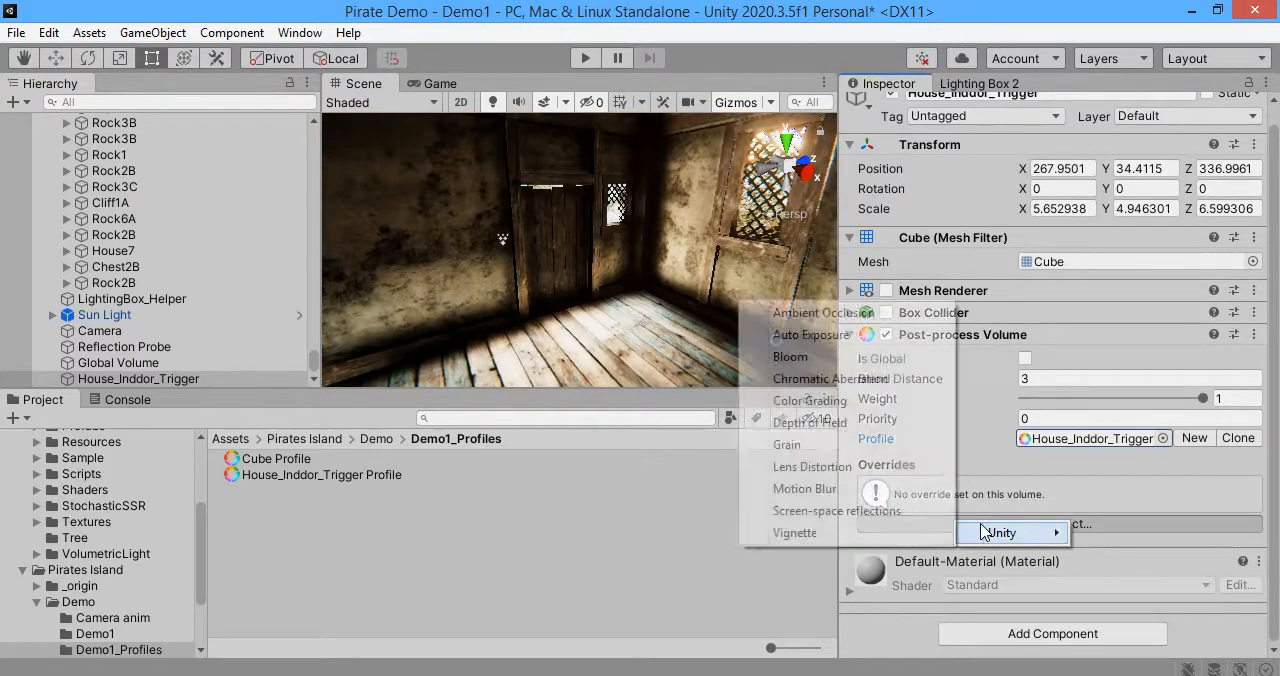
mouse_move(995, 533)
left_click(800, 357)
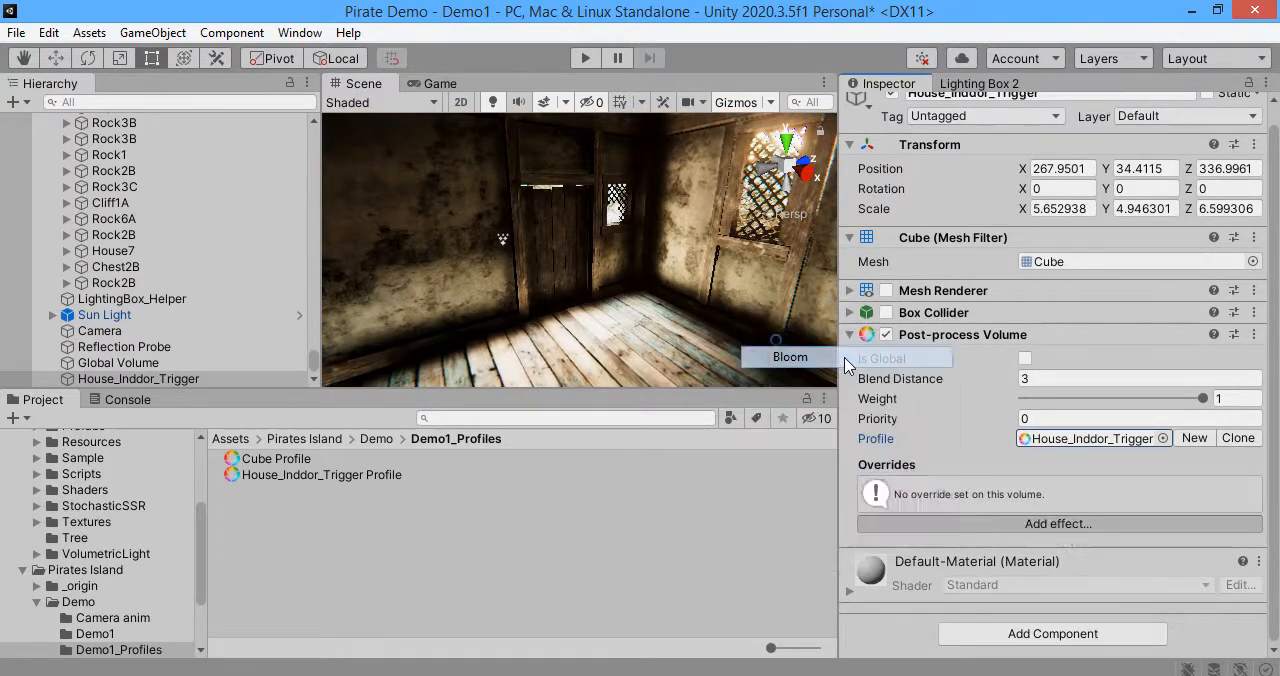
Step: Enable the Bloom effect's Intensity and Threshold overrides and set Intensity to 7.92
scroll(935, 457, "down", 5)
left_click(864, 303)
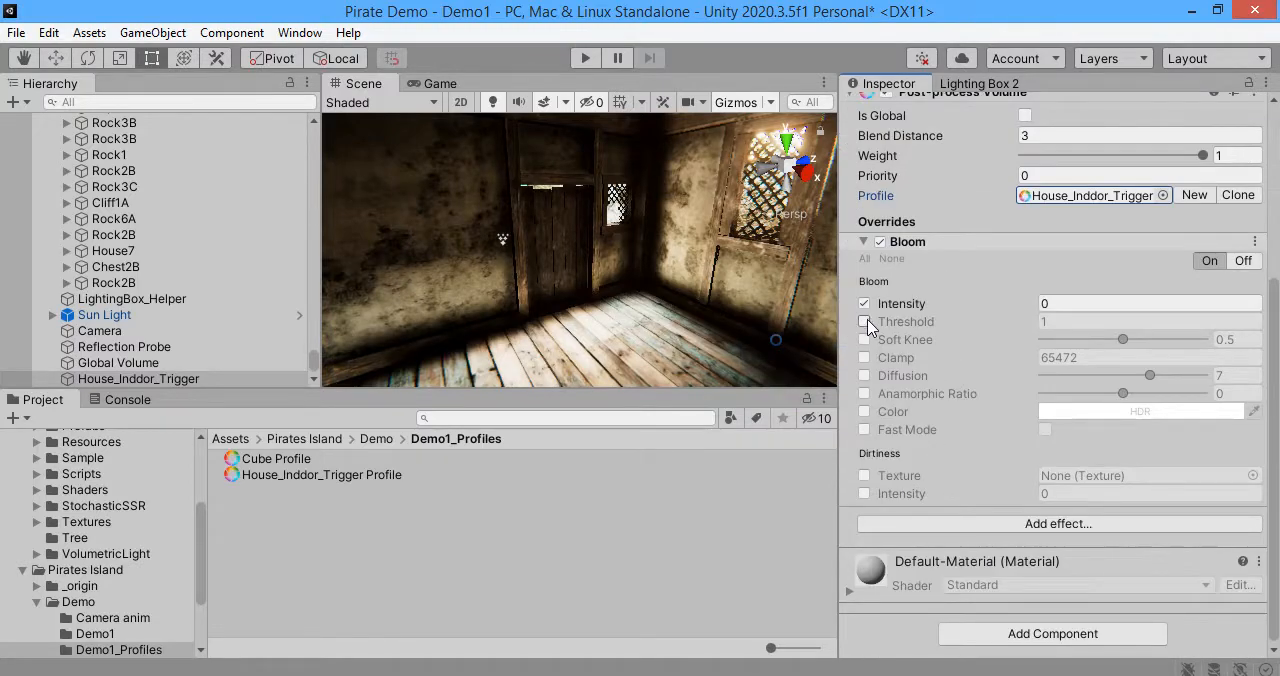
left_click(864, 321)
left_click_drag(1107, 308, 1102, 308)
right_click_drag(702, 314, 600, 280)
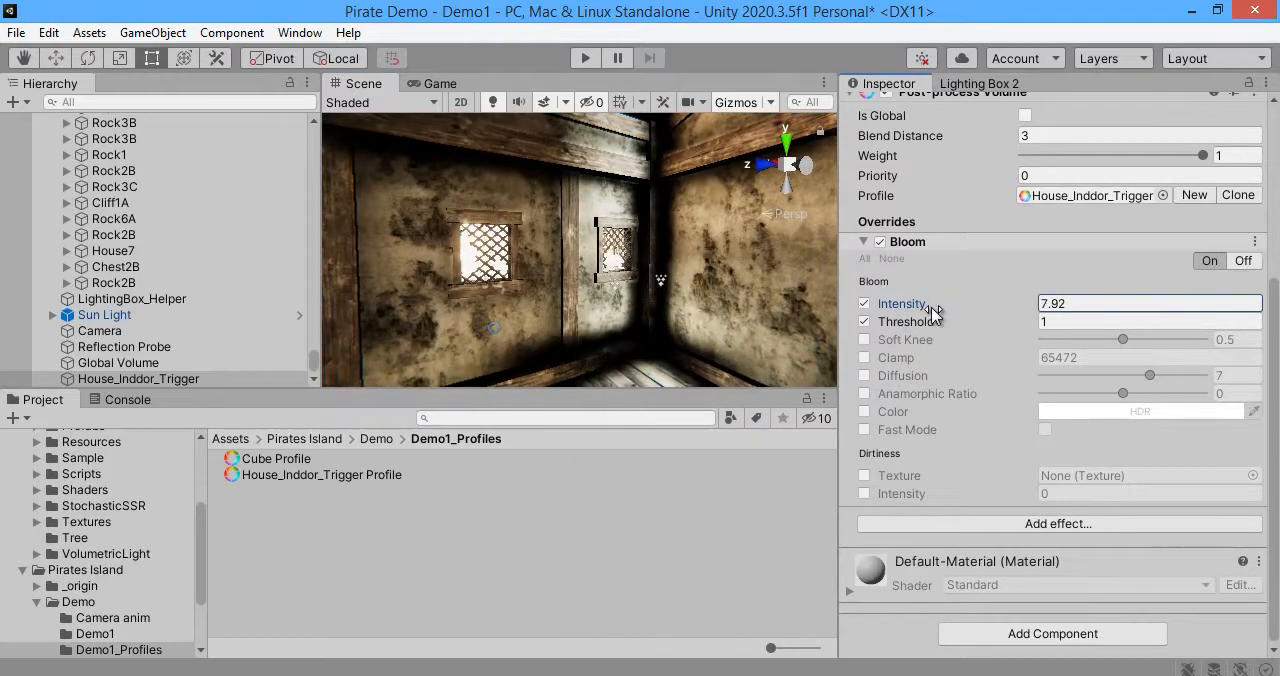
scroll(1010, 355, "up", 4)
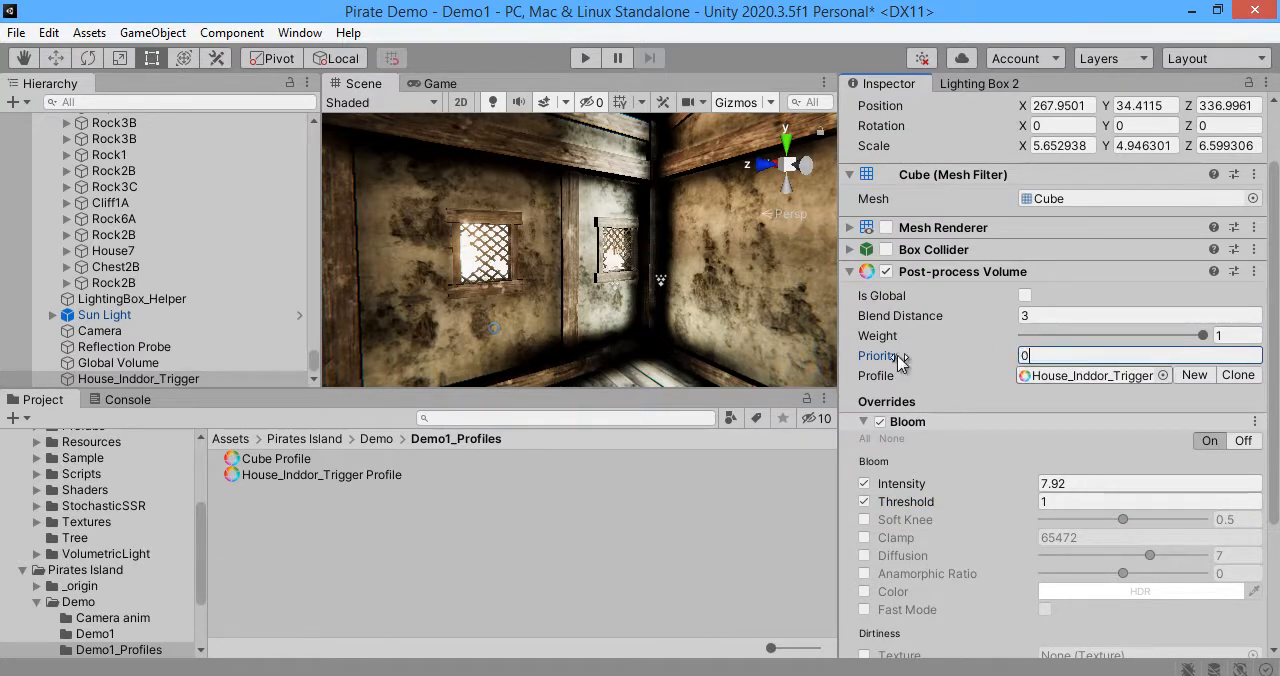
Step: Enable the Box Collider on House_Inddor_Trigger and turn off its Is Trigger option
left_click_drag(690, 300, 78, 358, "alt")
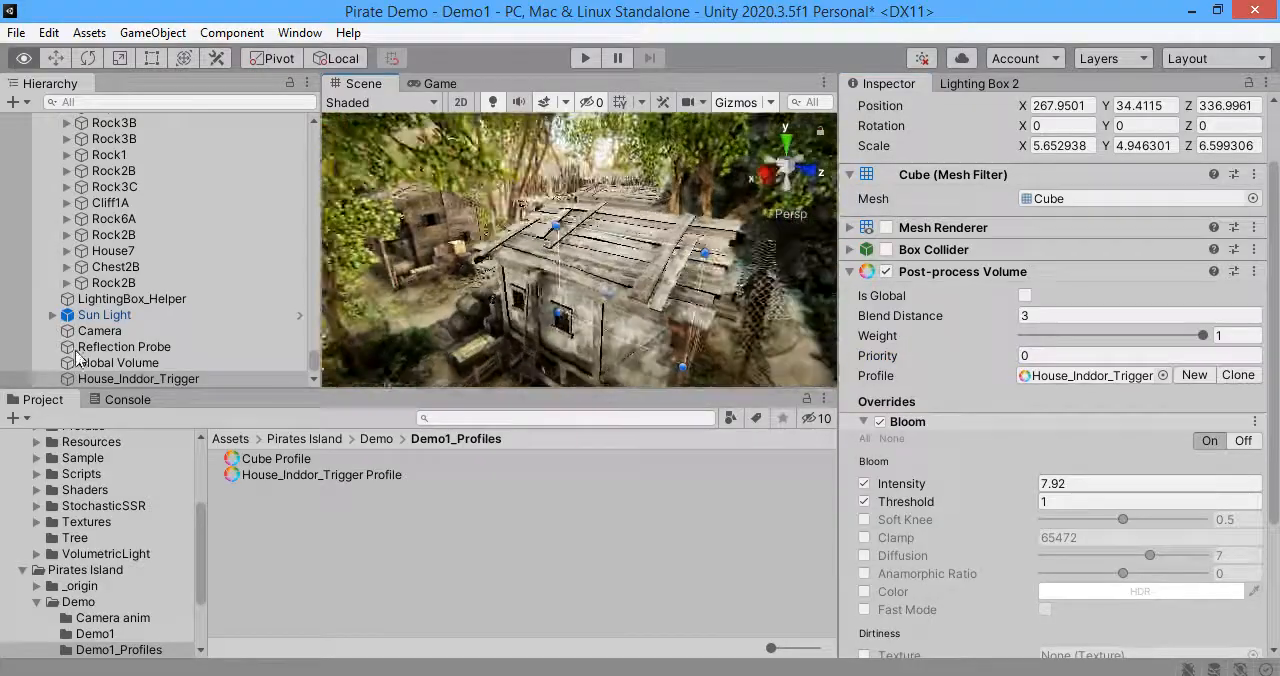
key("w")
right_click_drag(76, 352, 1190, 345)
key("s")
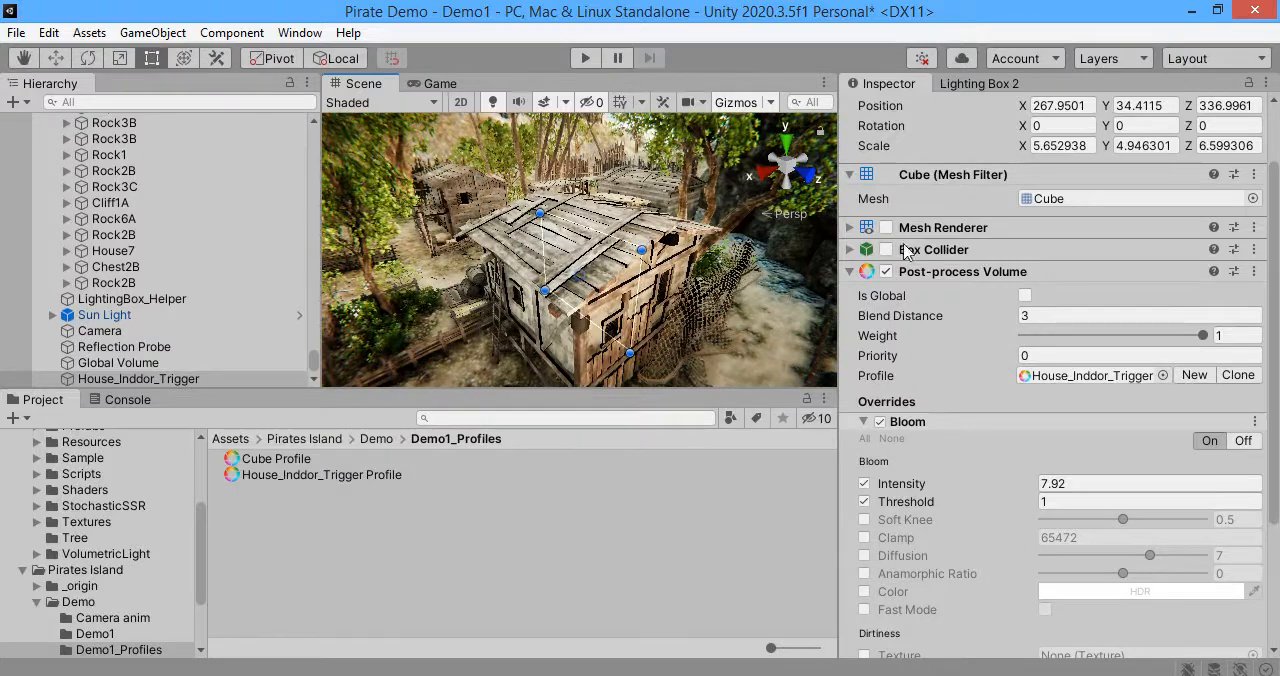
left_click(886, 250)
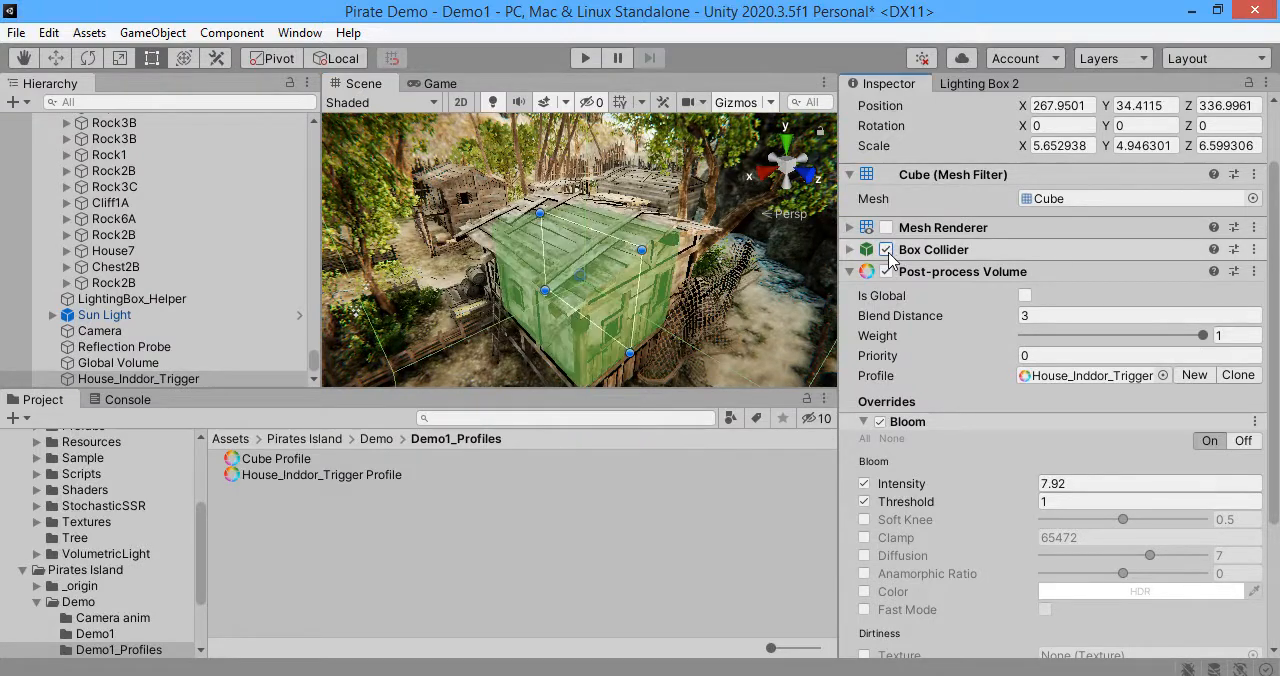
left_click(914, 252)
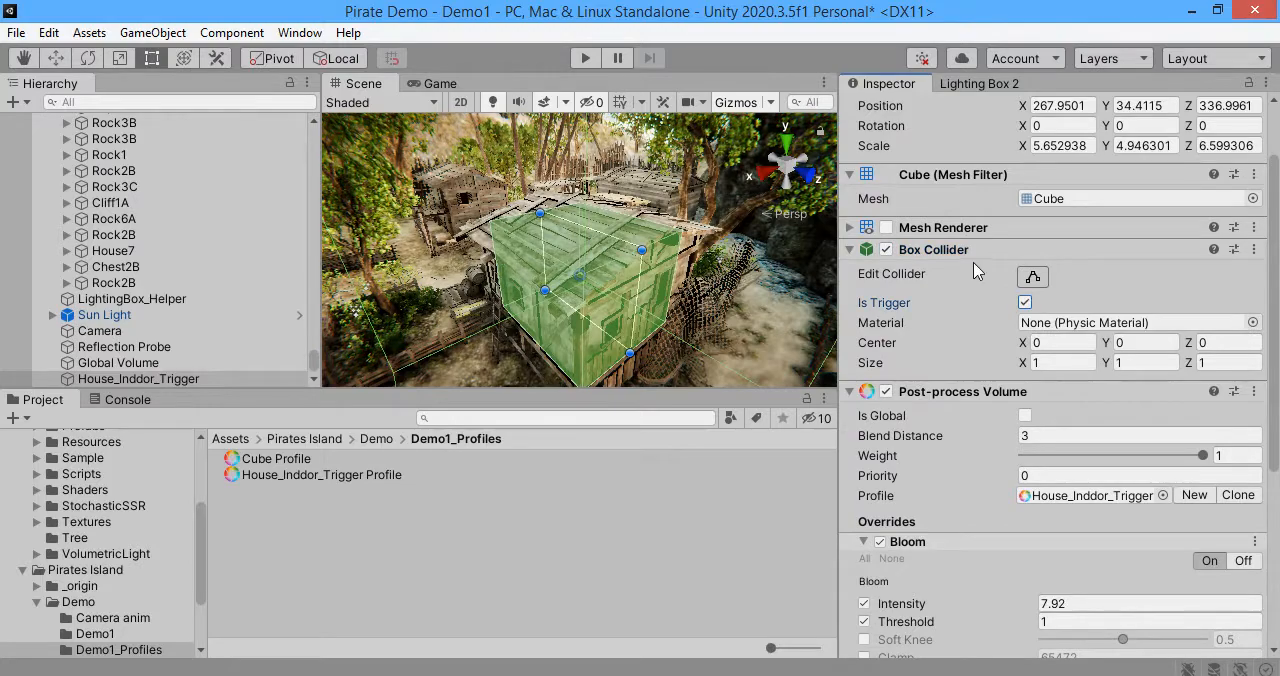
left_click(1025, 302)
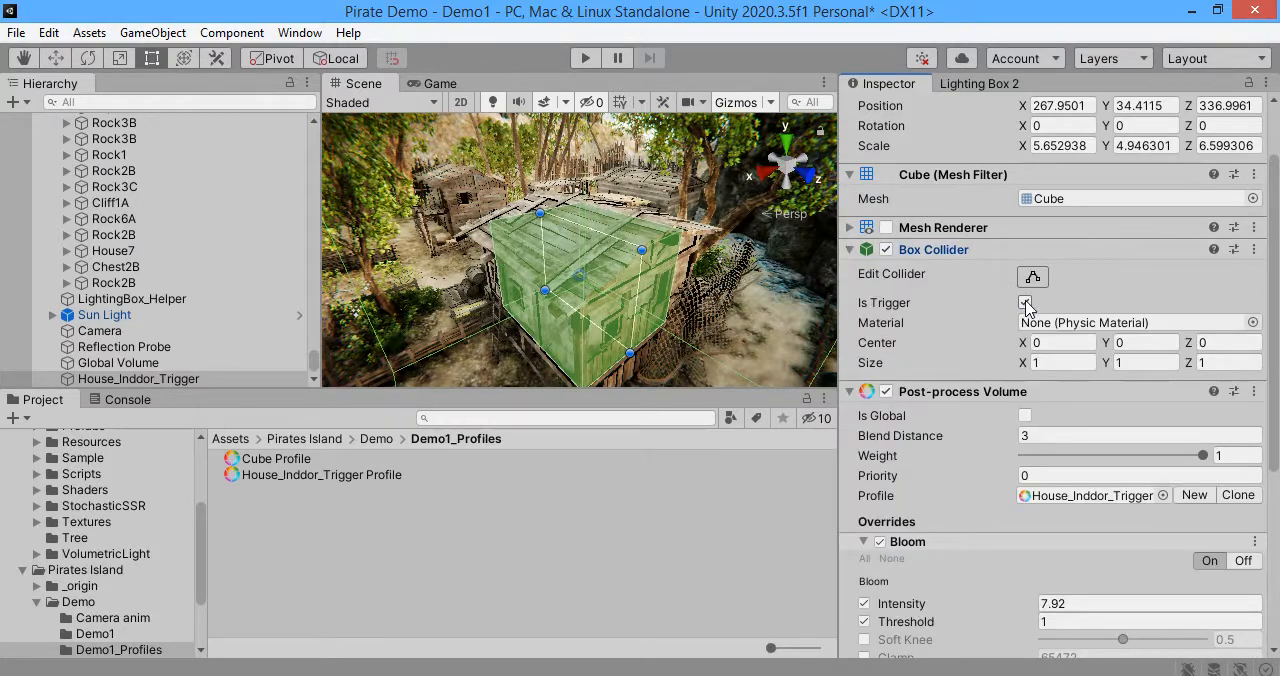
Step: Test the volume from inside the house by switching Is Global on and off and trying a Priority of 1.98
key("w")
right_click_drag(650, 284, 630, 225)
scroll(960, 415, "down", 5)
scroll(990, 400, "up", 3)
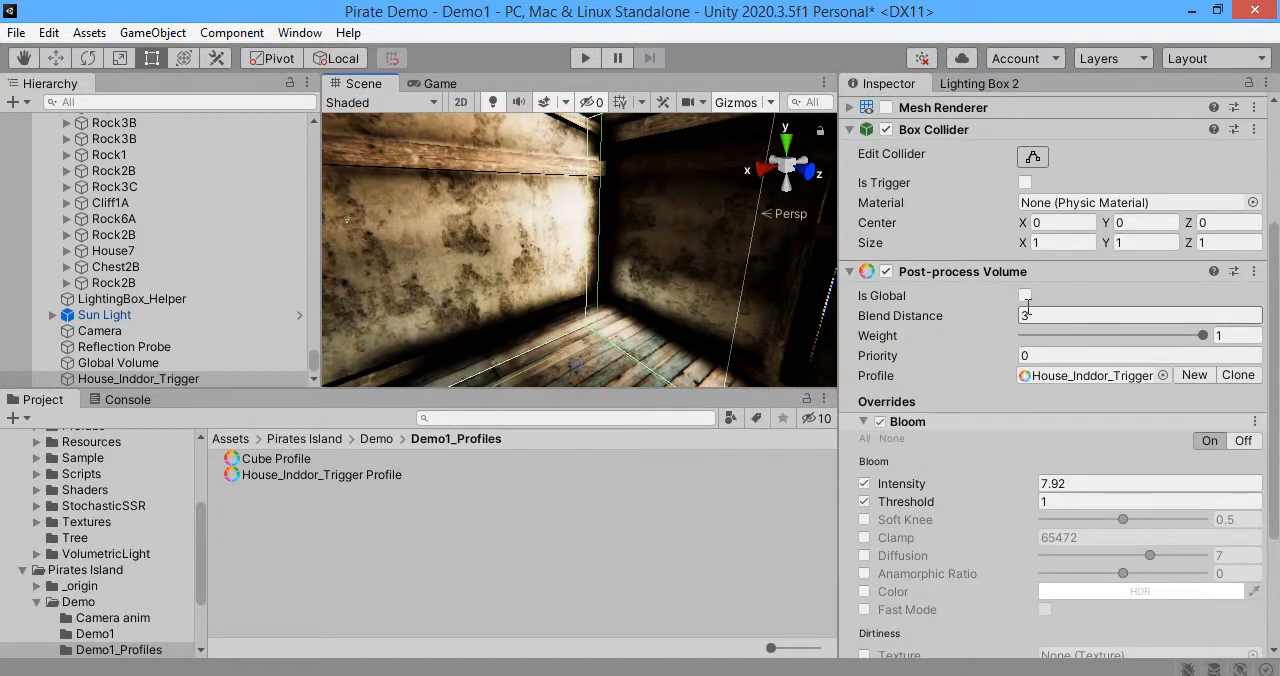
left_click(886, 272)
left_click(1025, 296)
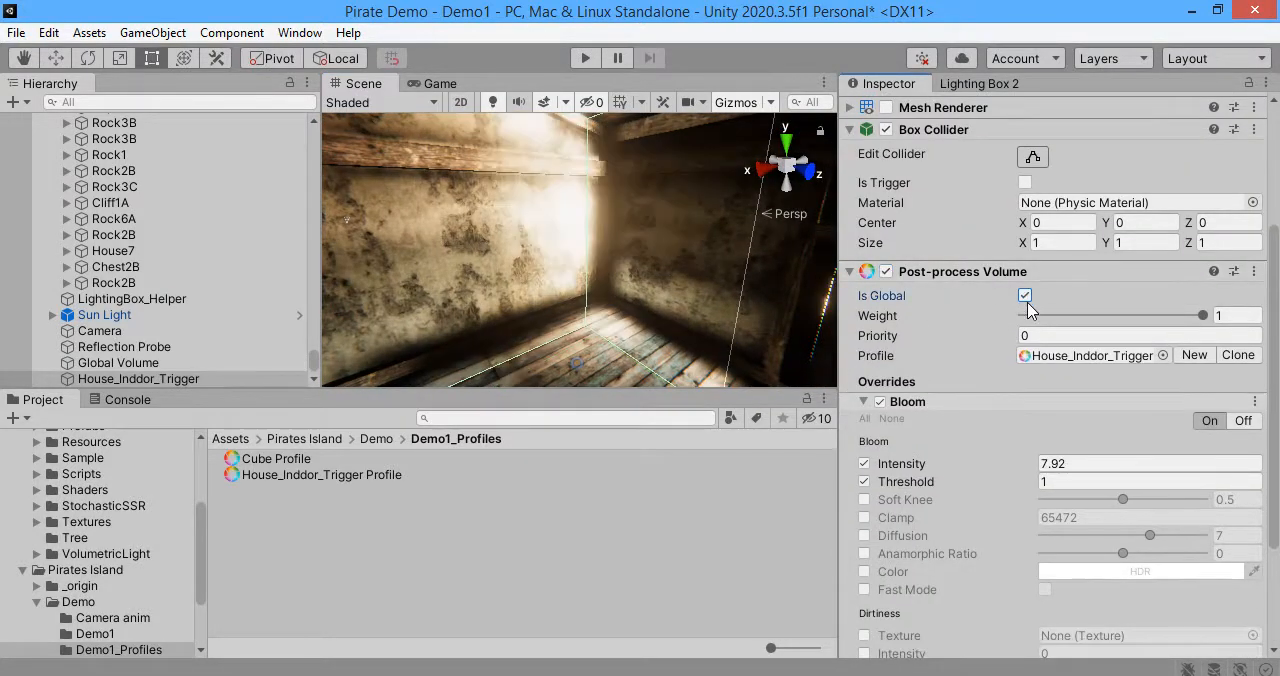
left_click(1025, 296)
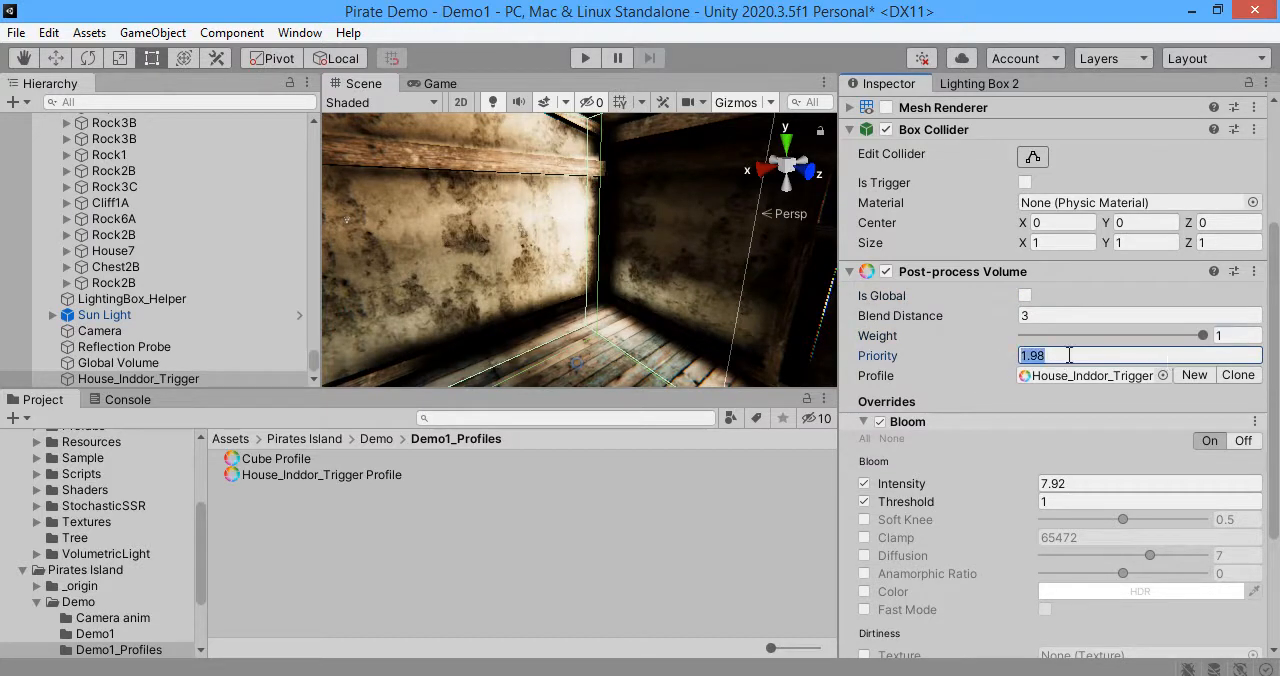
right_click_drag(542, 249, 542, 249)
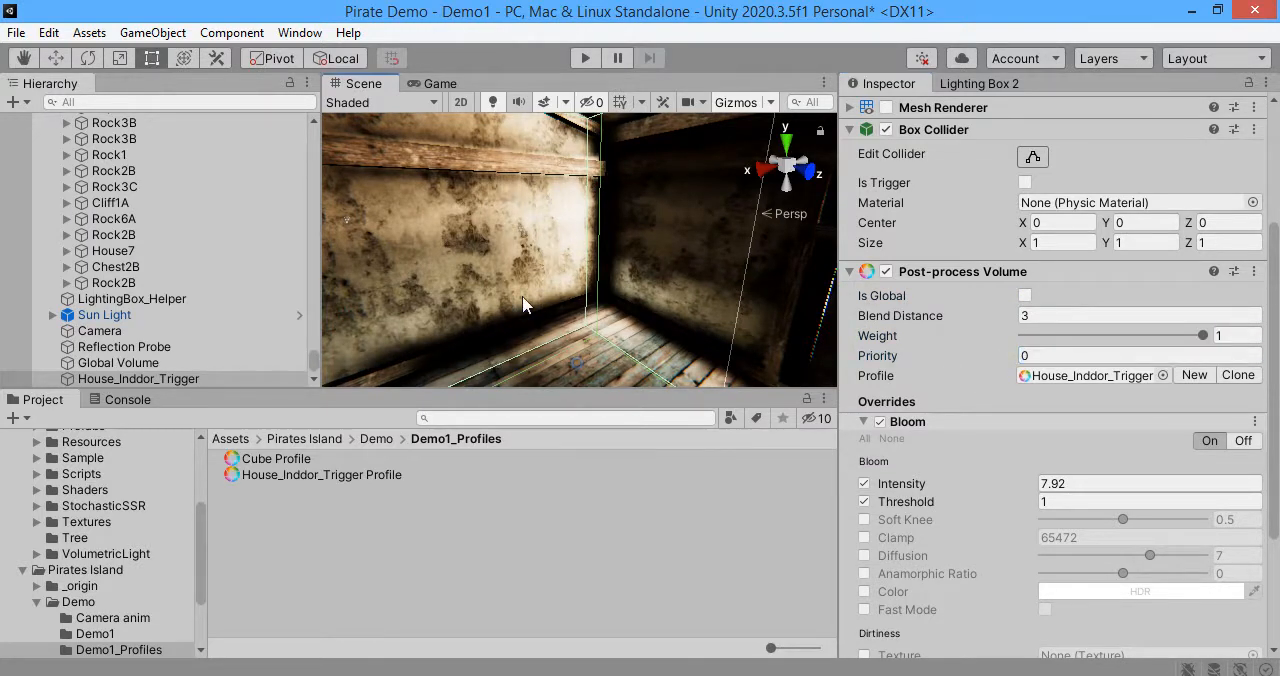
Step: Examine the Global Volume's post-process settings and the house from inside and outside
left_click(214, 364)
left_click(920, 236)
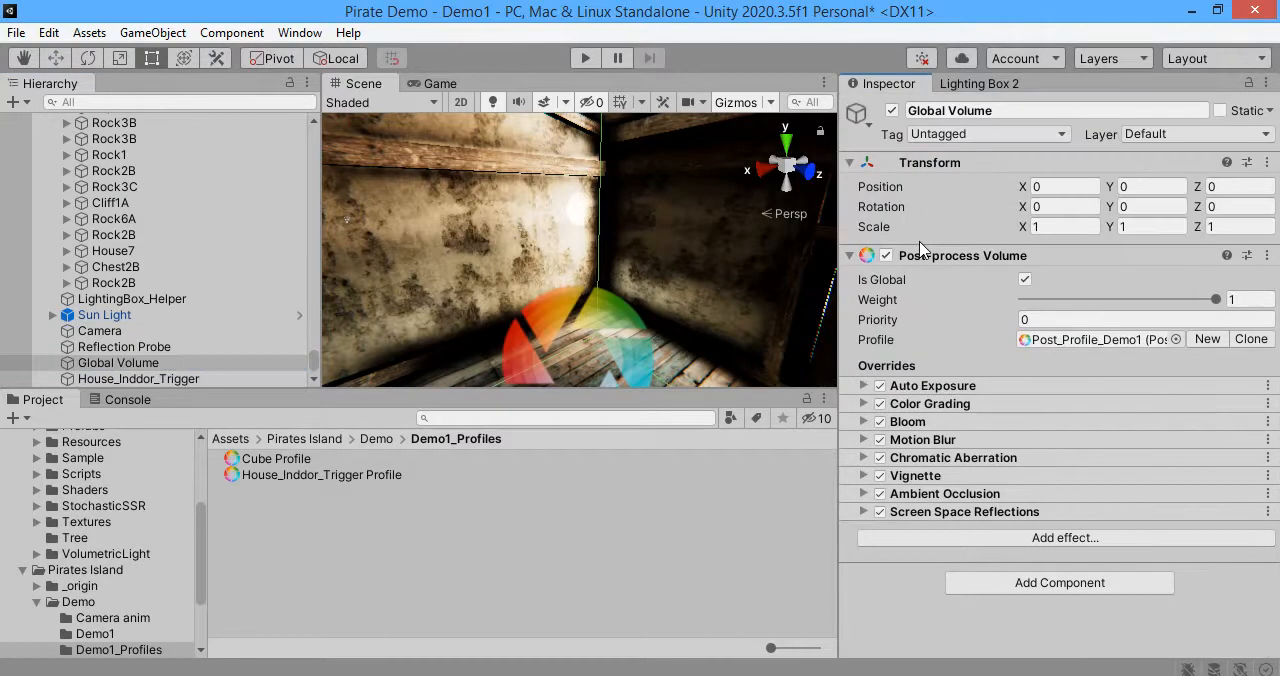
key("s")
right_click_drag(600, 291, 580, 348)
key("w")
key("s")
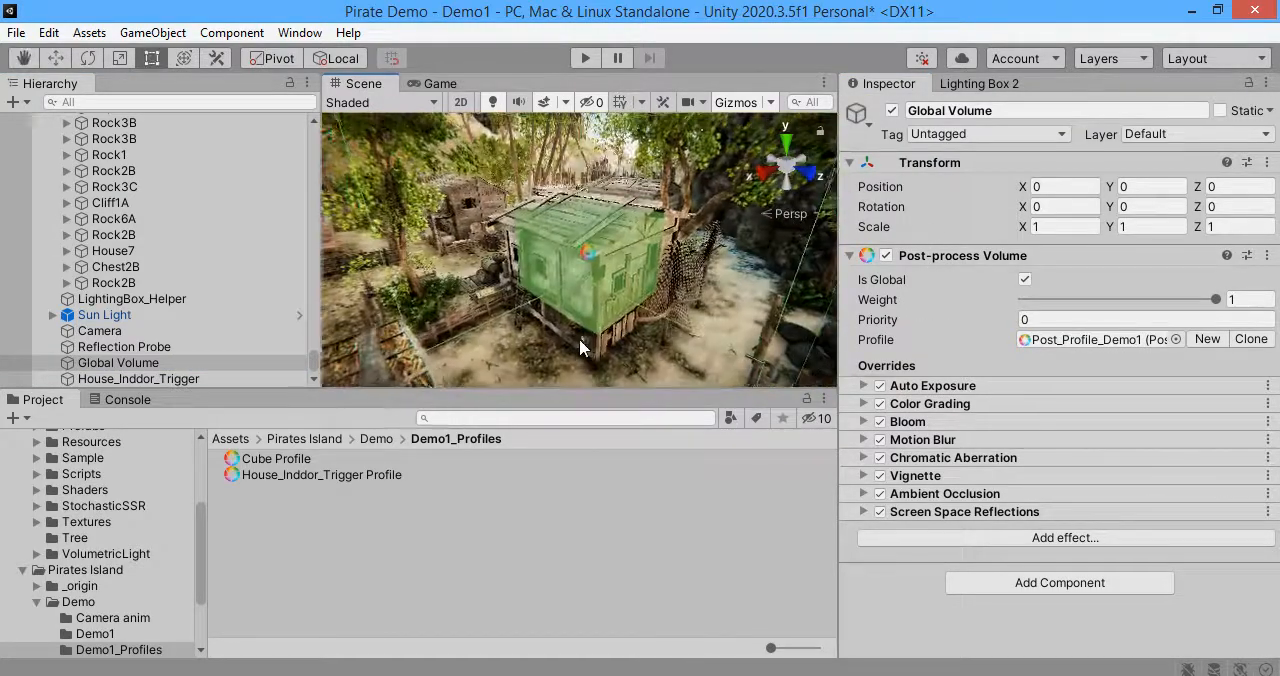
Step: Move the Camera near the house to position 280.53, 31.47528, 331.67 and start Play mode
left_click(99, 330)
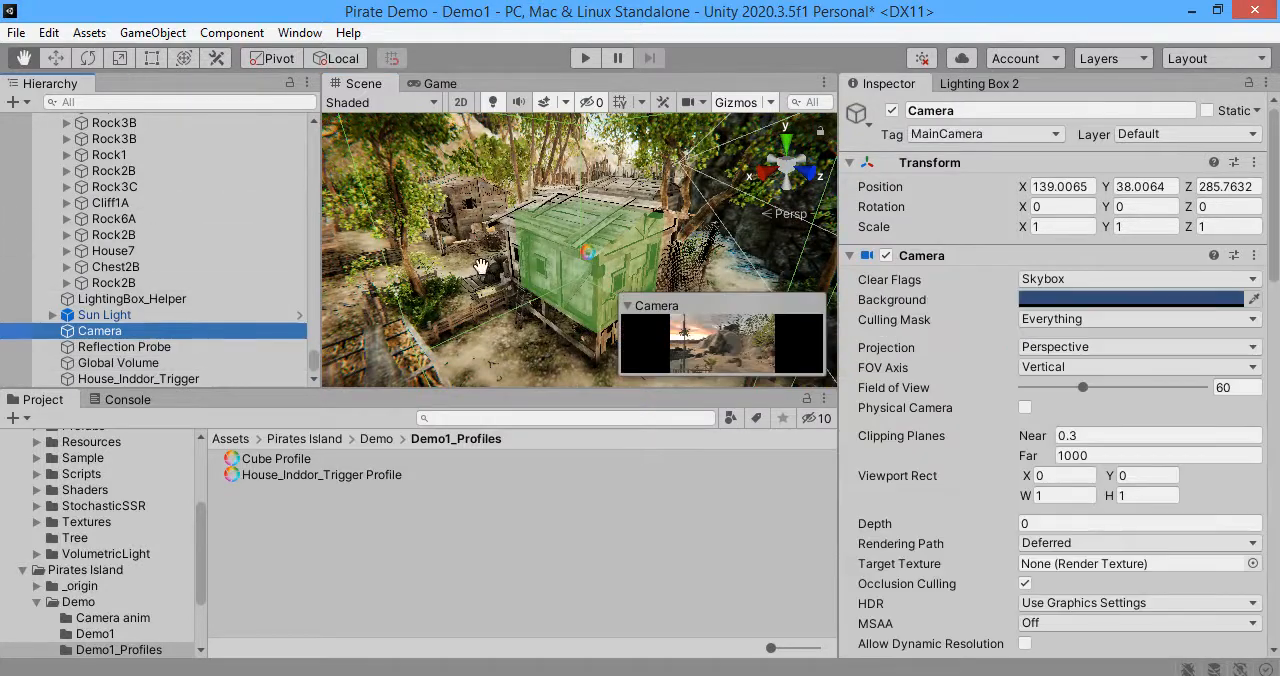
key("w")
left_click_drag(571, 259, 228, 411)
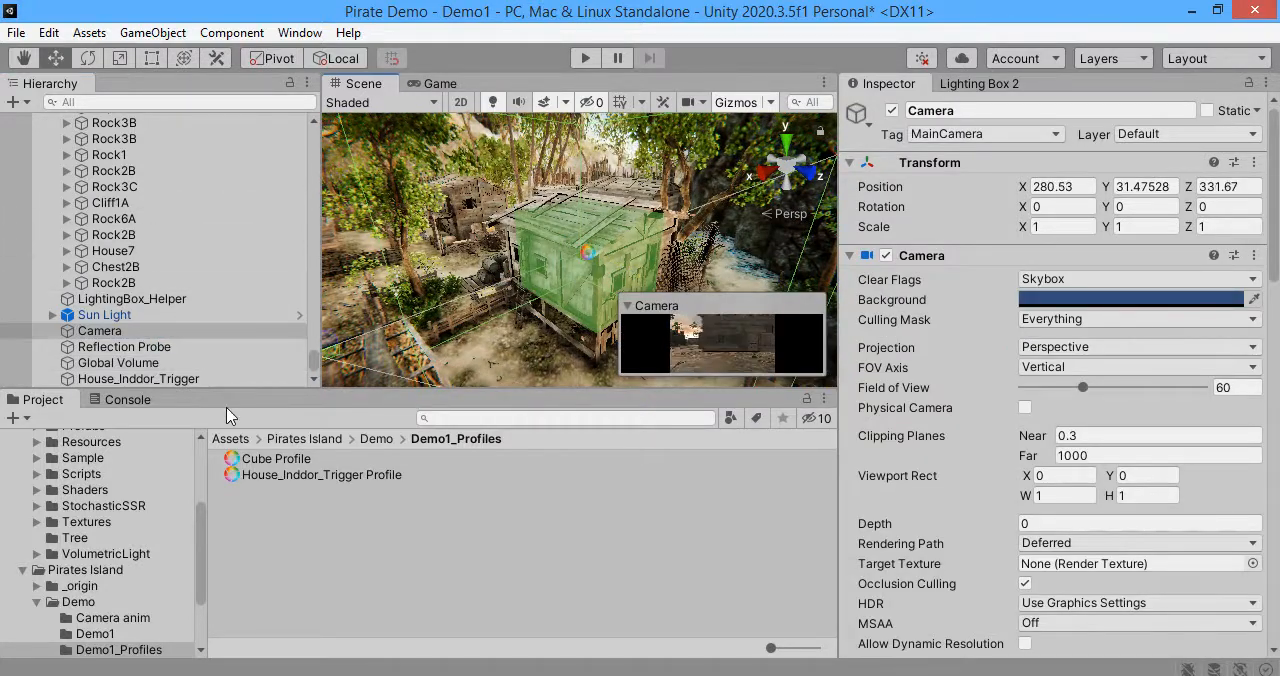
key("ctrl+p")
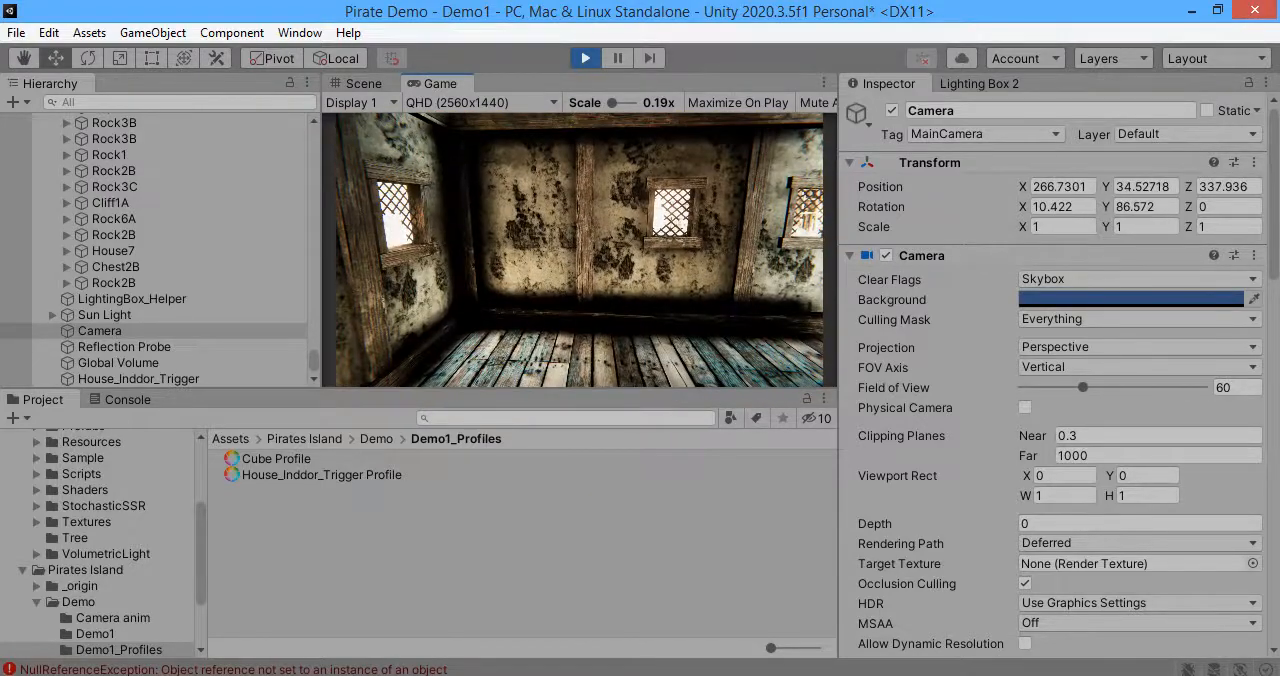
Step: Check in the Scene view where the running Camera sits relative to the House_Inddor_Trigger volume, and return to the Game view
left_click(110, 379)
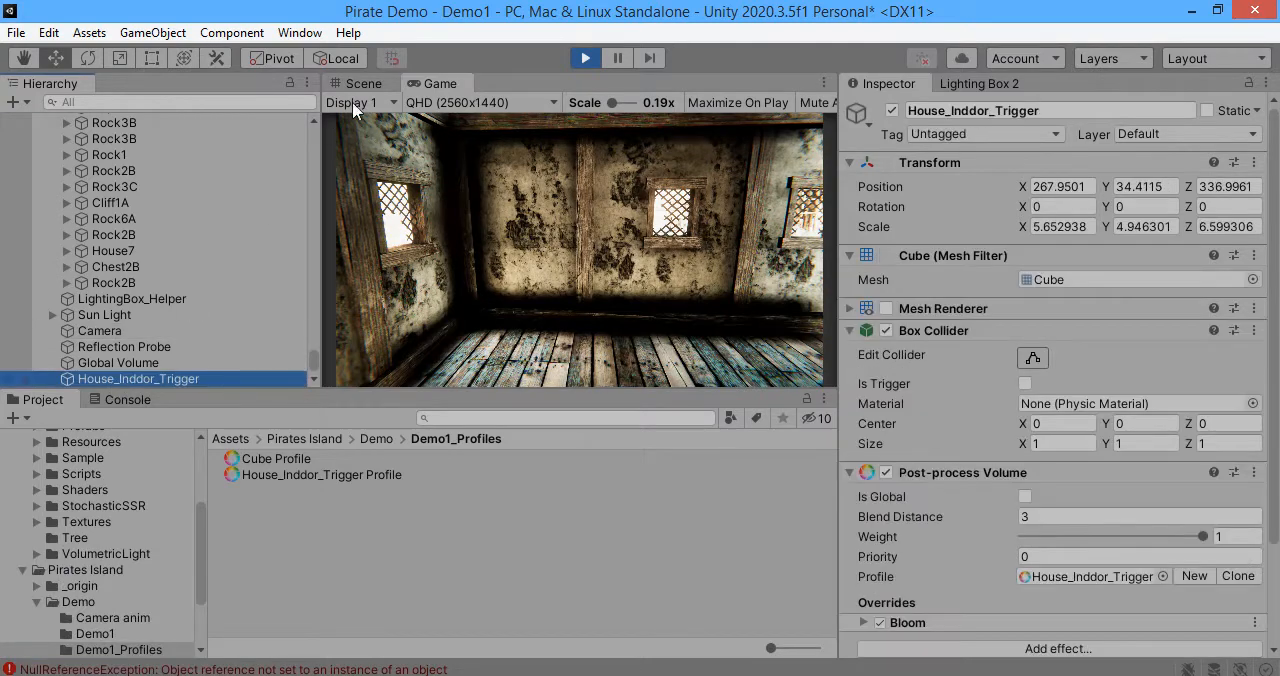
left_click(363, 85)
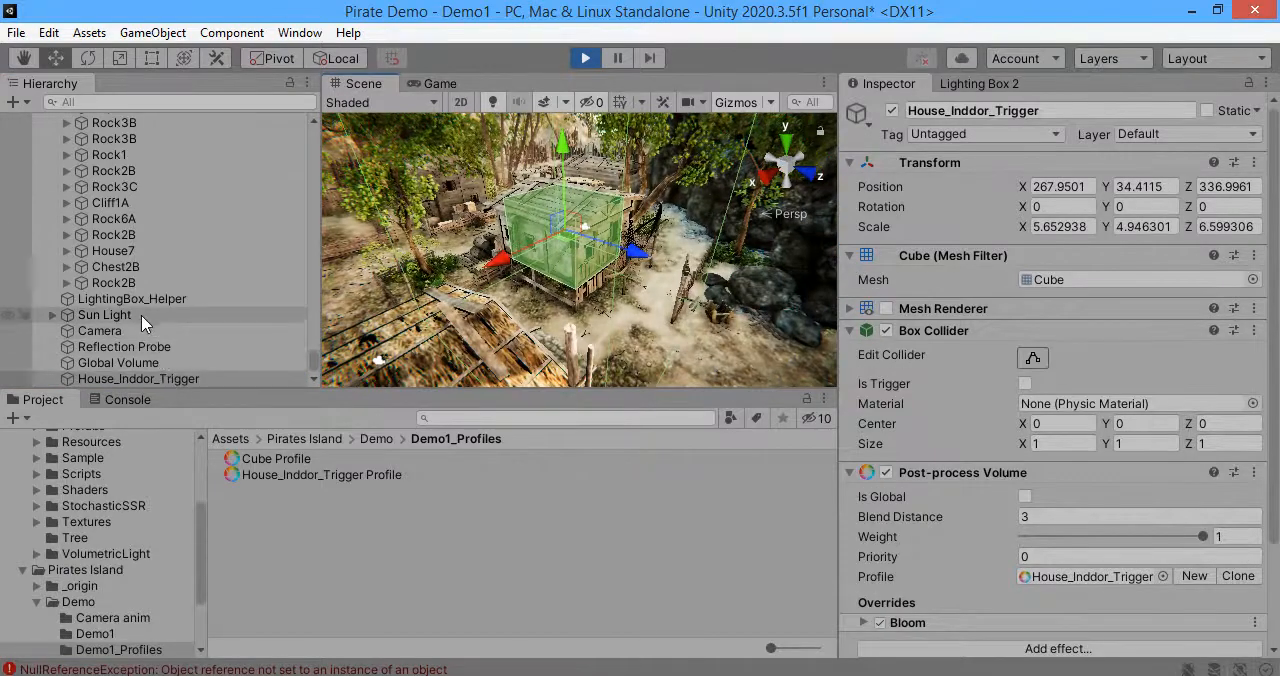
left_click(131, 337)
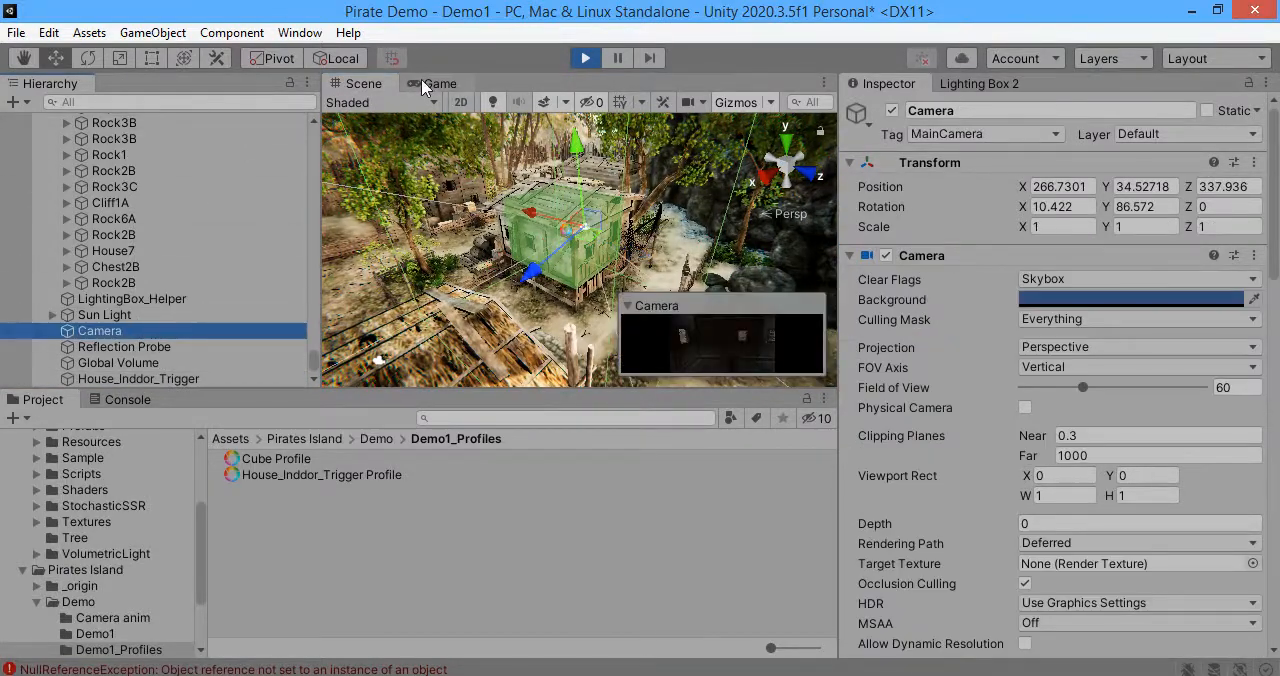
left_click(430, 85)
Step: Add an Auto Exposure effect to the House_Inddor_Trigger volume and expand its settings
left_click(140, 379)
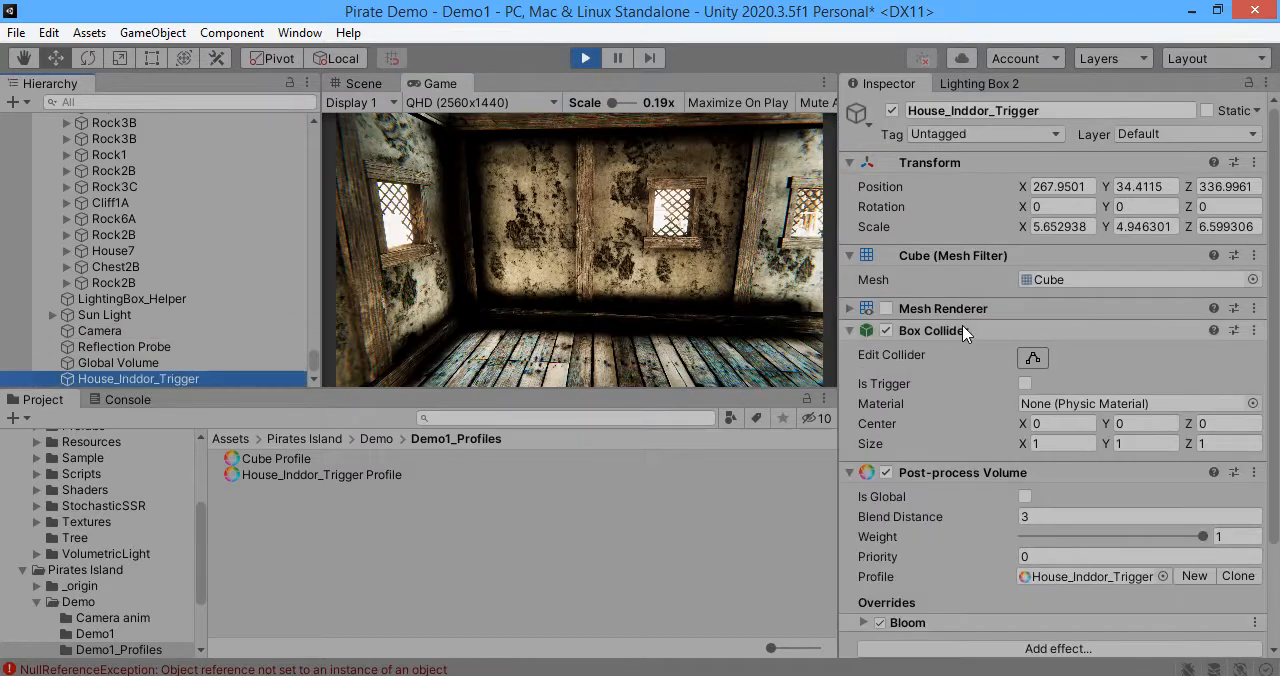
left_click(963, 333)
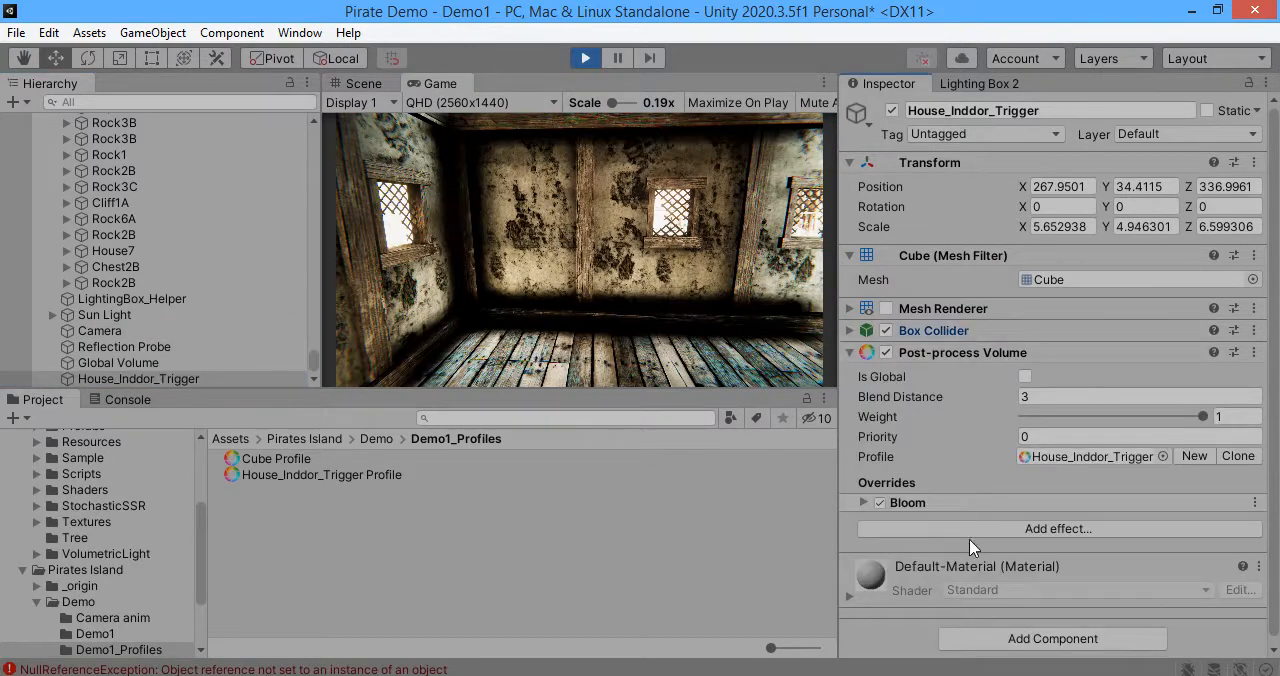
left_click(943, 529)
mouse_move(979, 548)
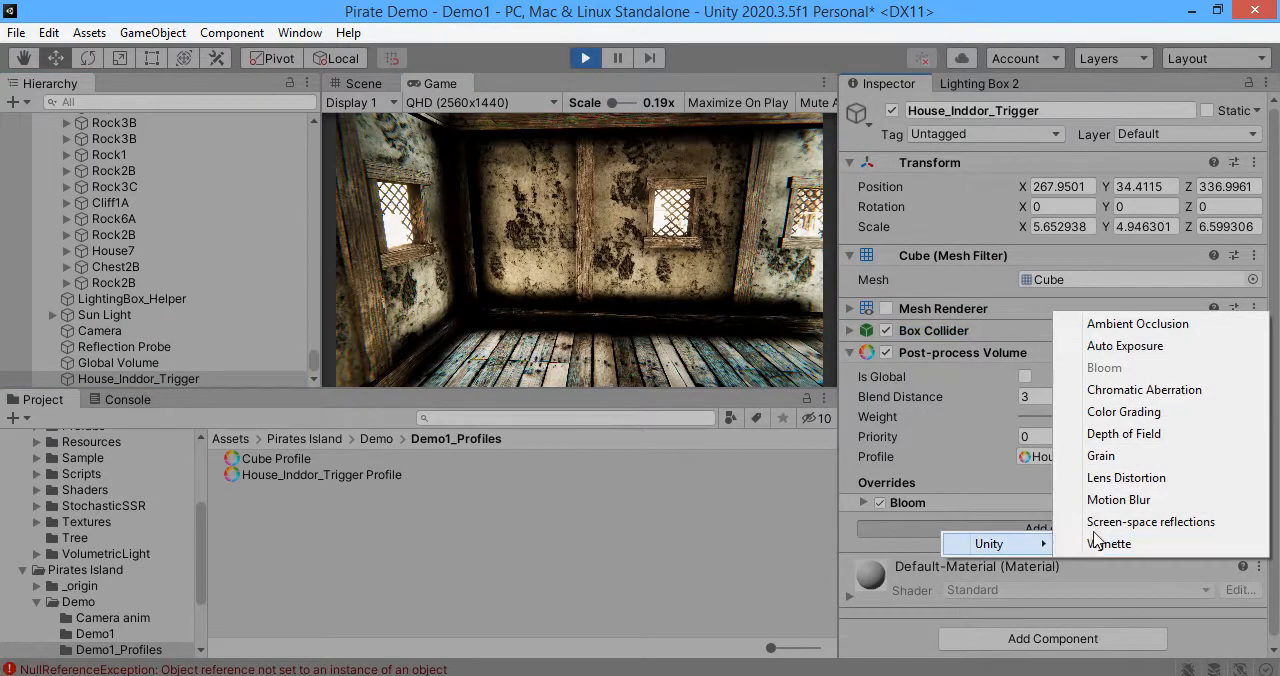
left_click(1080, 346)
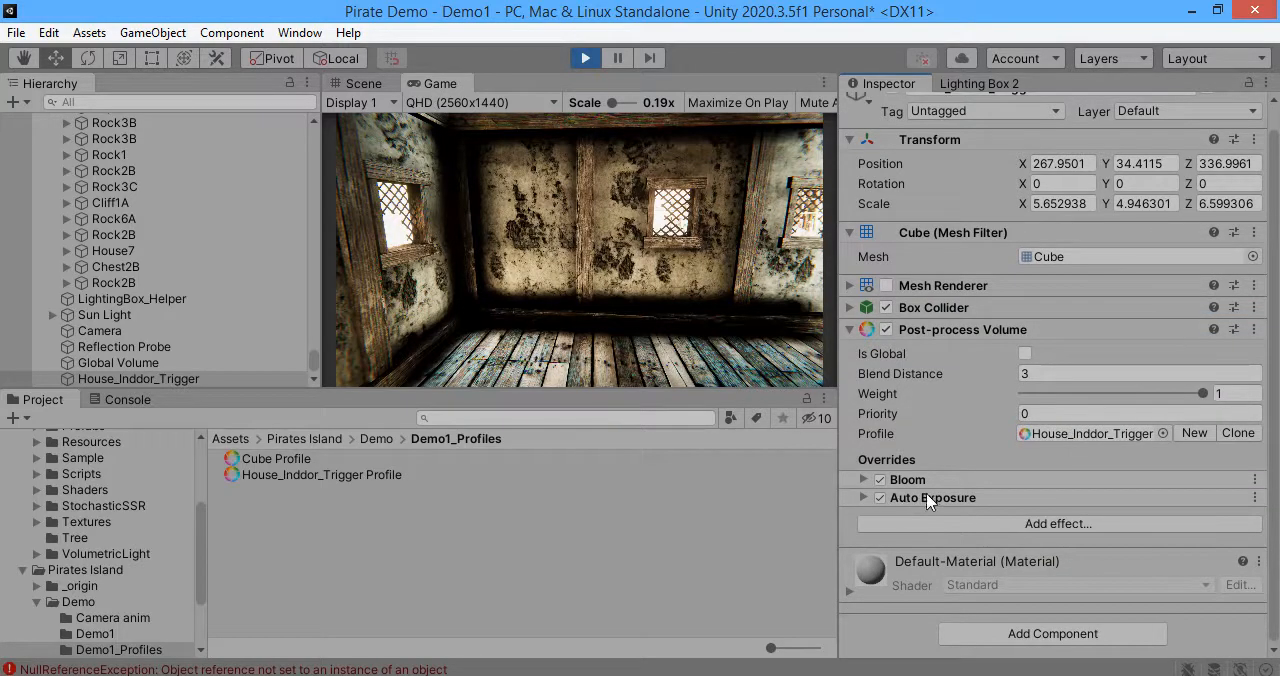
left_click(928, 498)
scroll(907, 497, "down", 3)
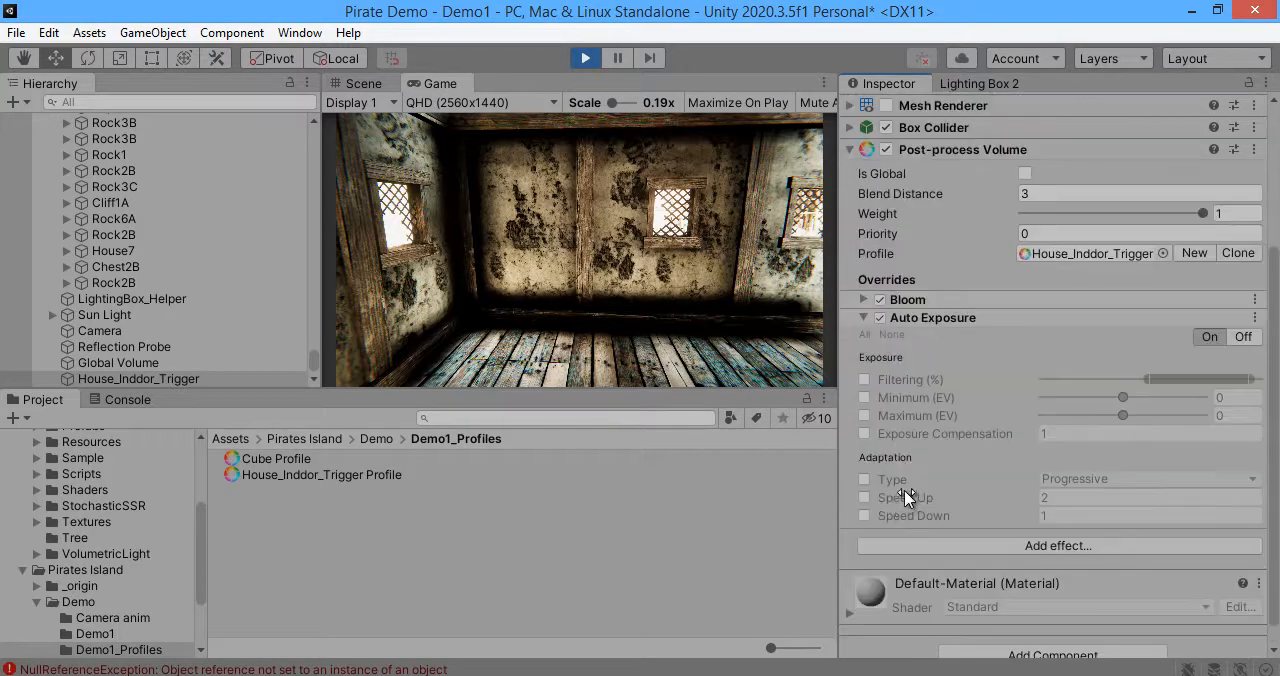
Step: Clear the Console and enable Auto Exposure's Filtering, Minimum, Maximum and Exposure Compensation overrides, setting Exposure Compensation to 3.15
left_click(128, 400)
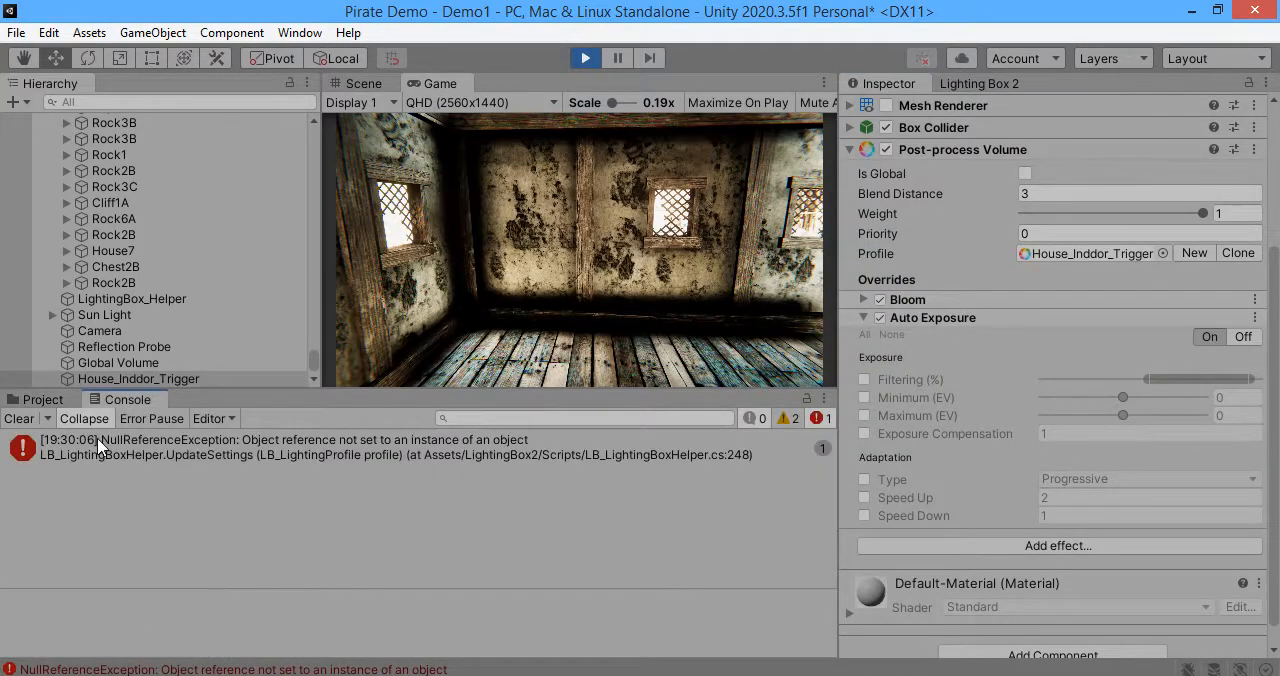
left_click(18, 419)
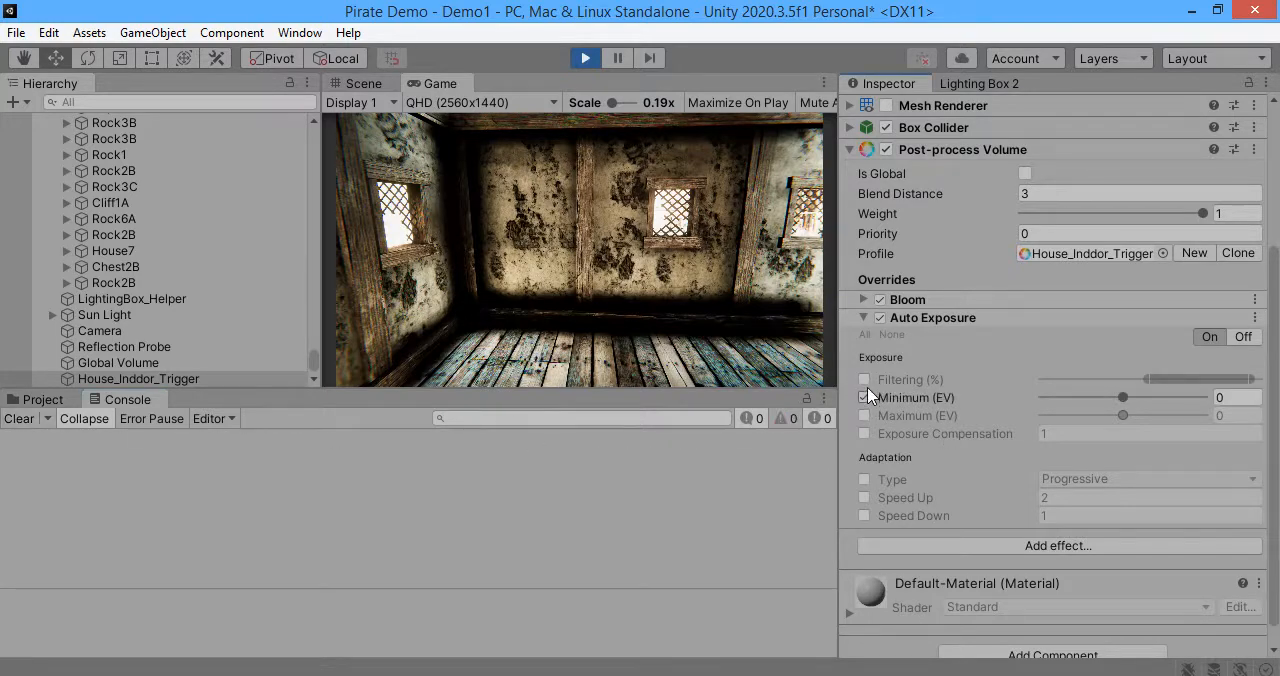
left_click(864, 433)
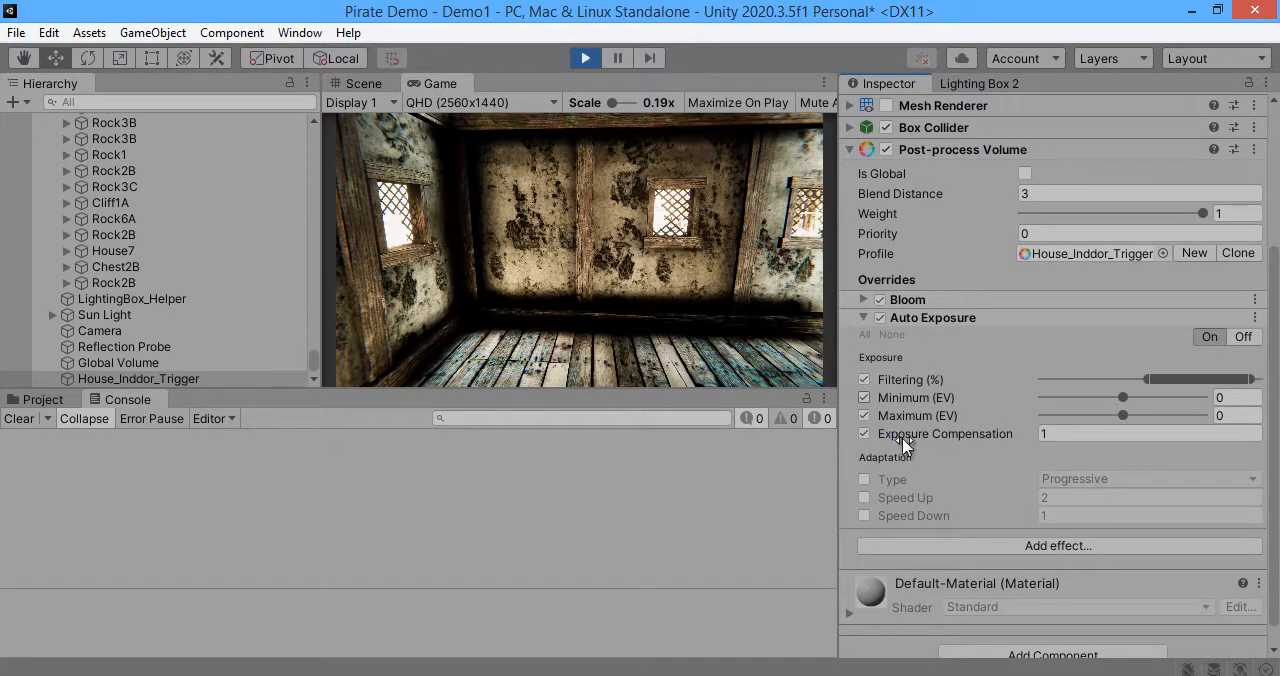
Step: Set the House_Inddor_Trigger volume's Priority to 1 and remove its Auto Exposure effect
left_click(1040, 234)
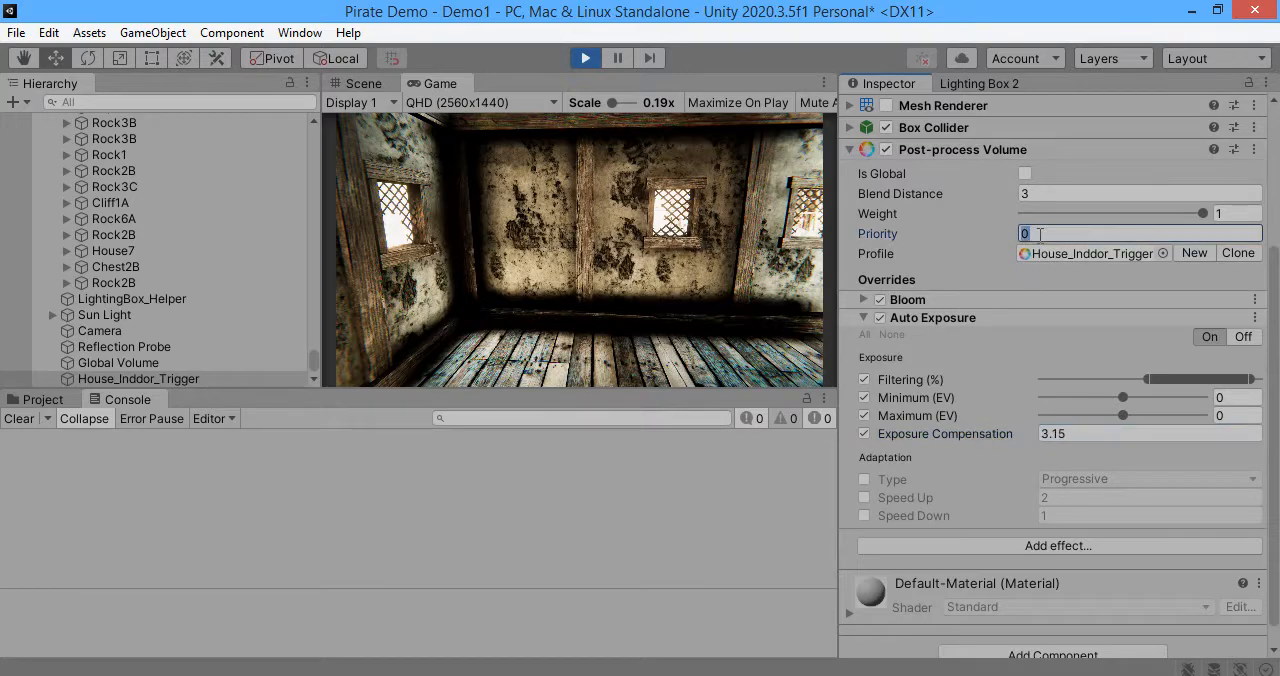
type("1")
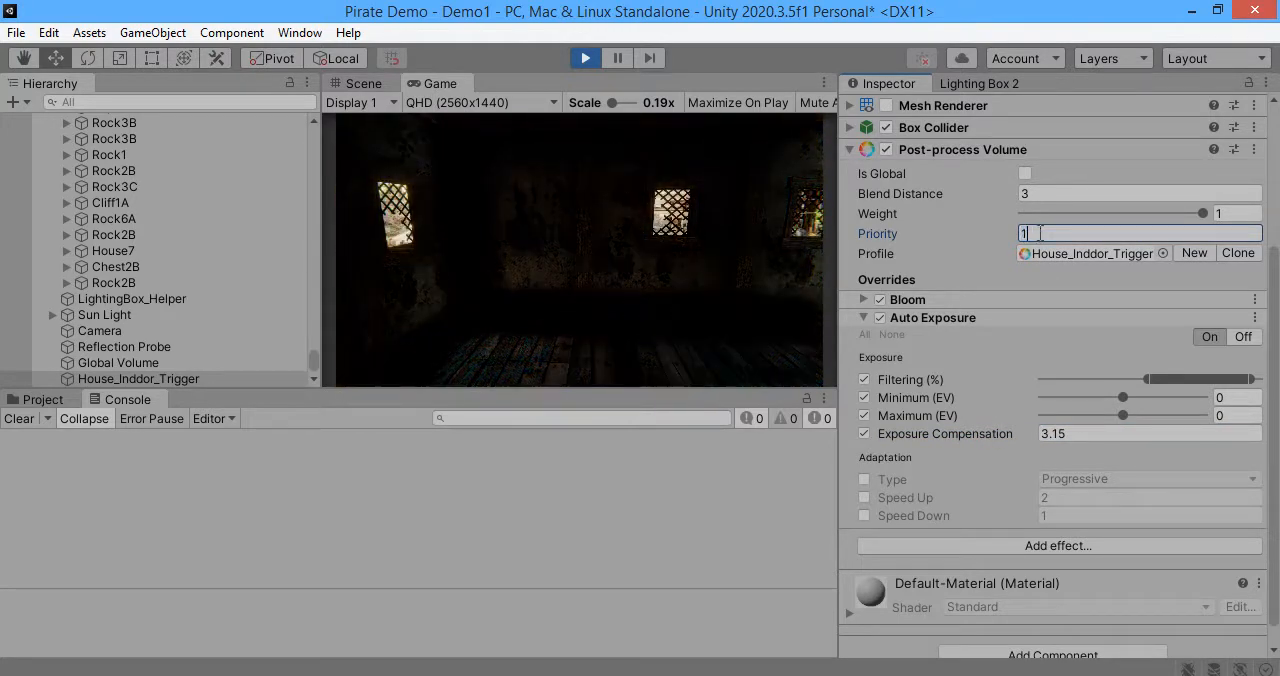
left_click(1253, 318)
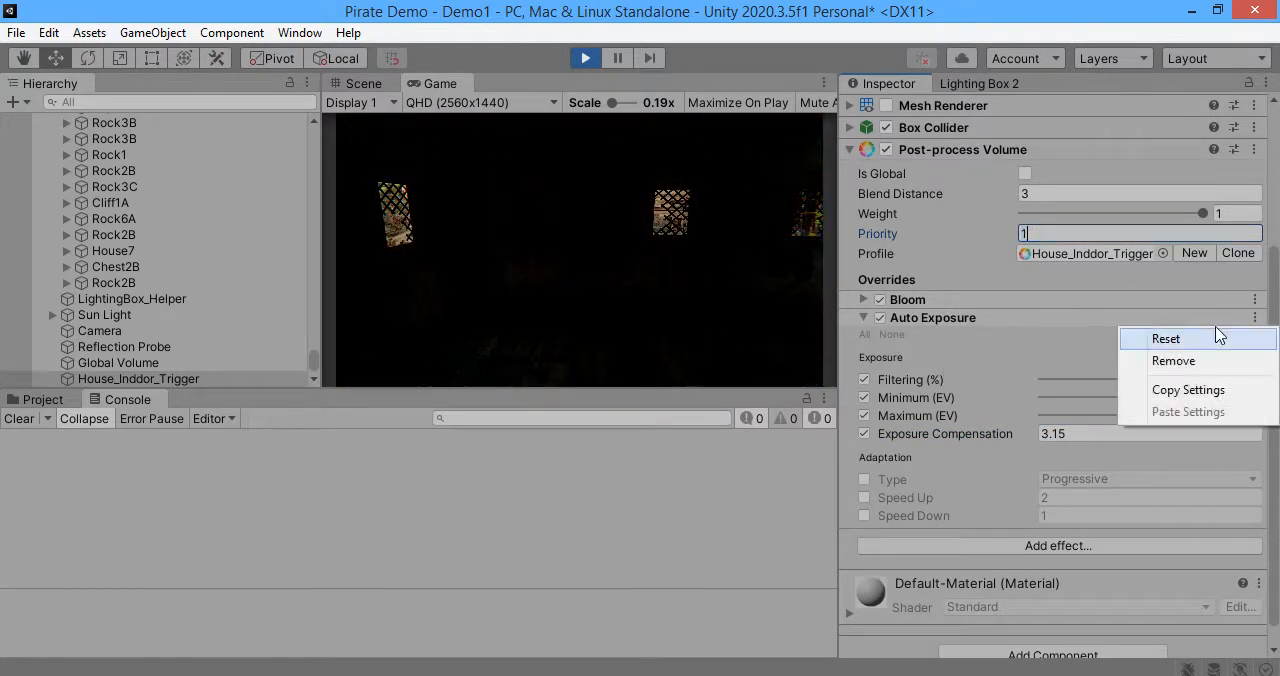
left_click(1092, 363)
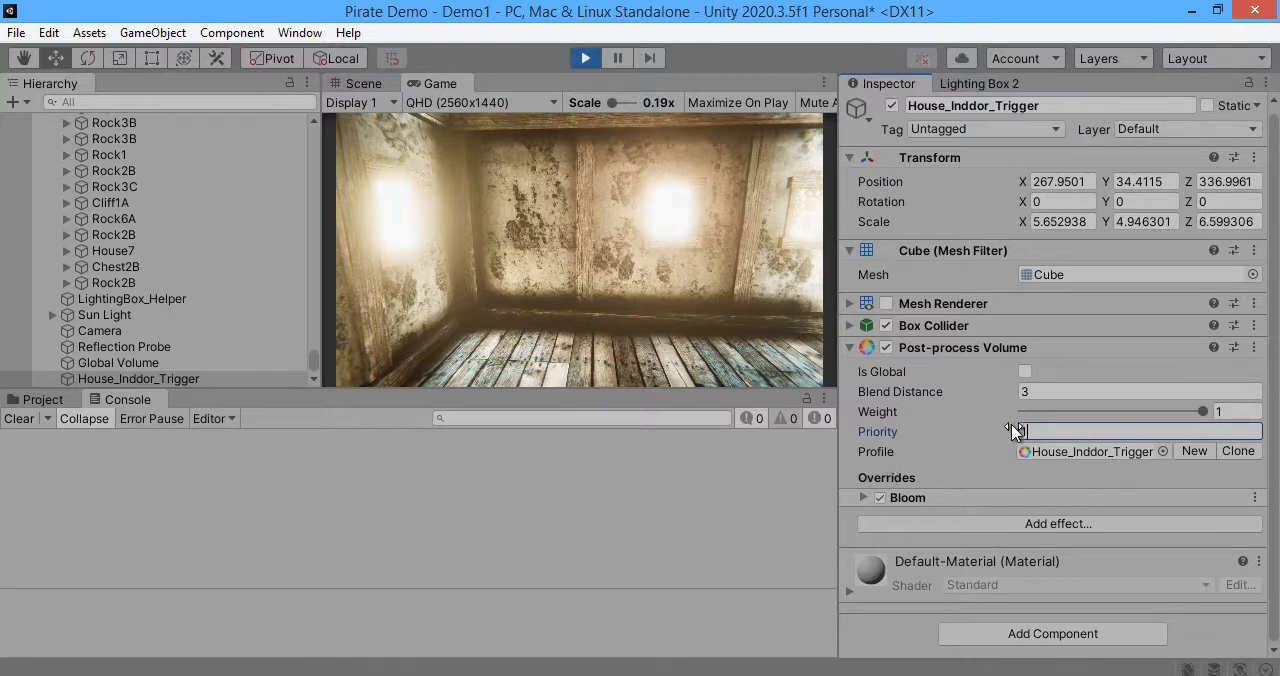
Step: Compare the Global Volume's Priority with House_Inddor_Trigger's, trying the trigger volume's Priority at 0 and restoring it to 1
left_click(151, 360)
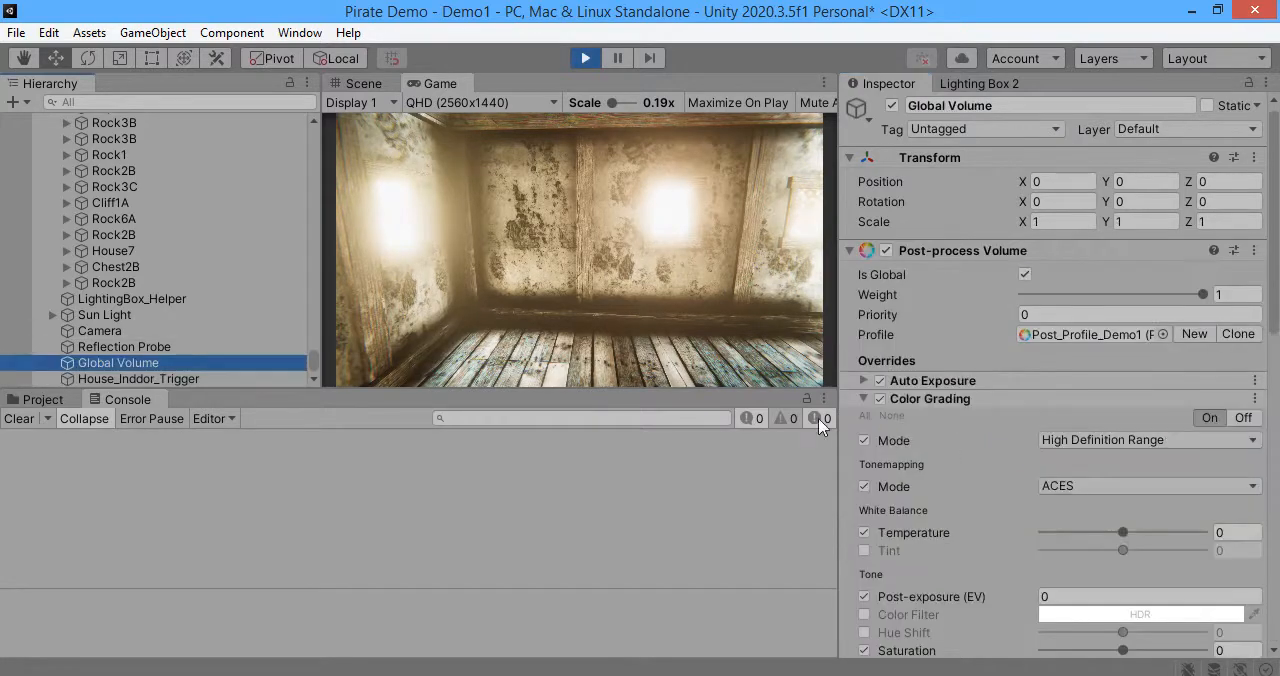
left_click(234, 378)
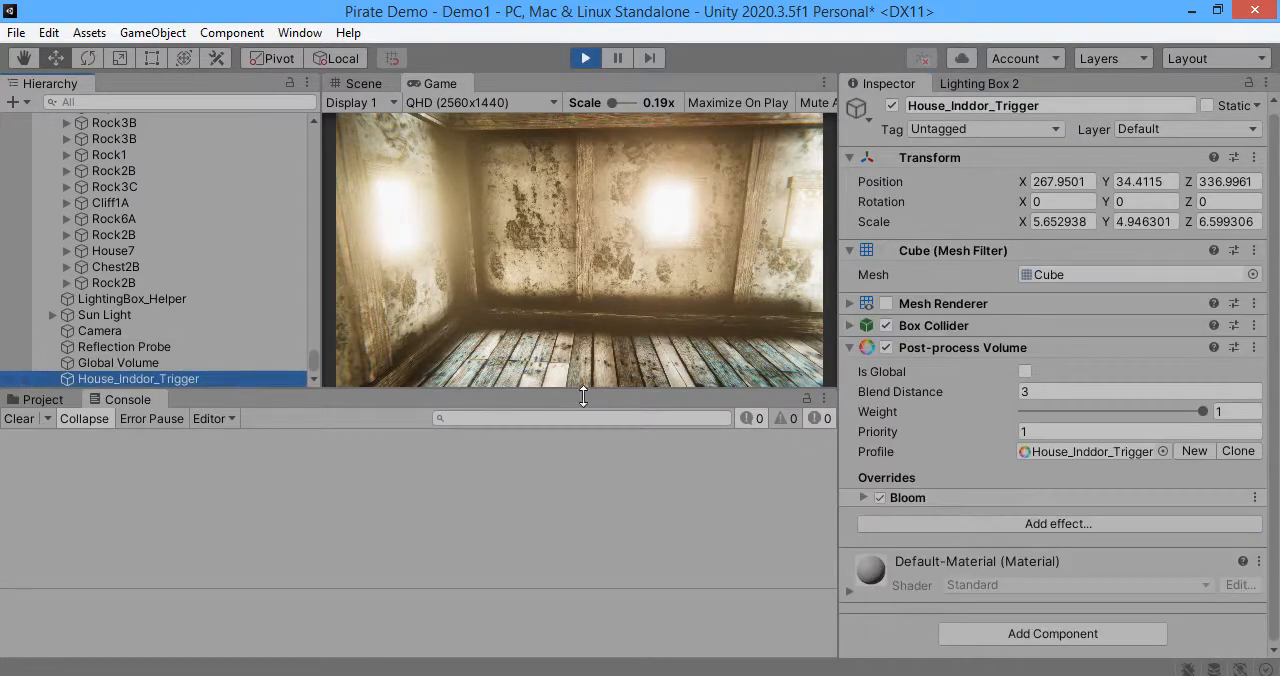
left_click(1047, 432)
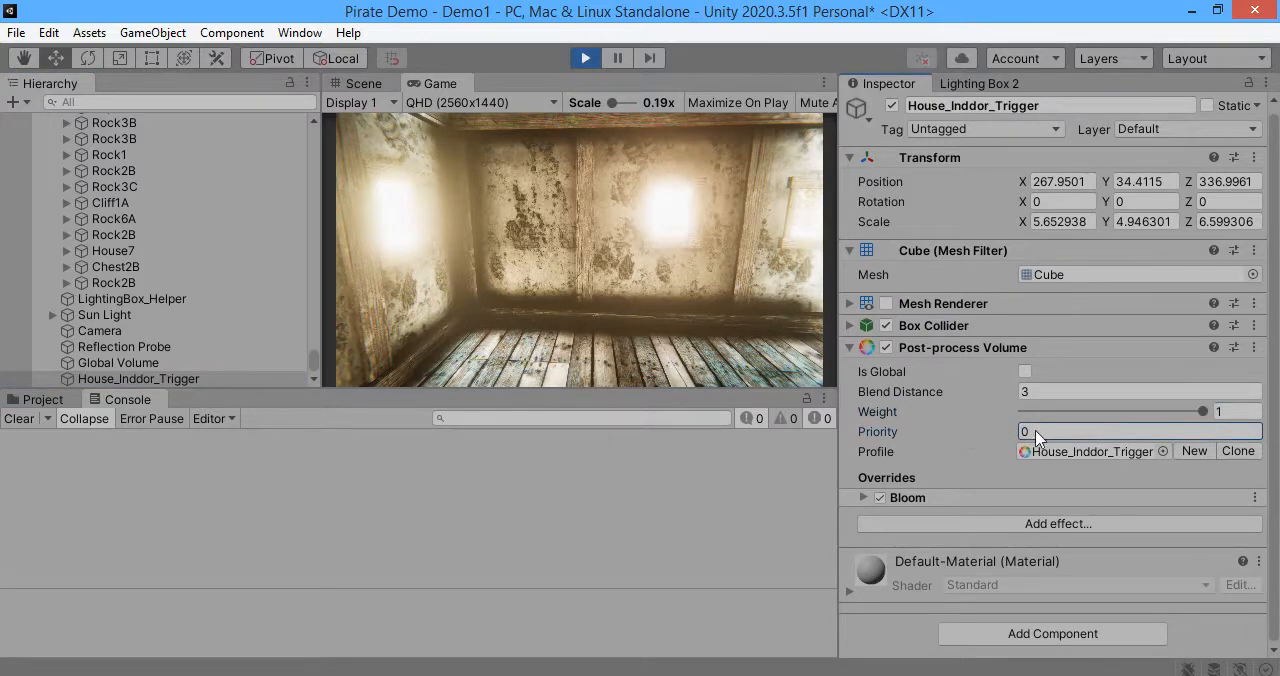
Step: Expand the House_Inddor_Trigger volume's Bloom override and lower its Intensity to 4.59
left_click(960, 499)
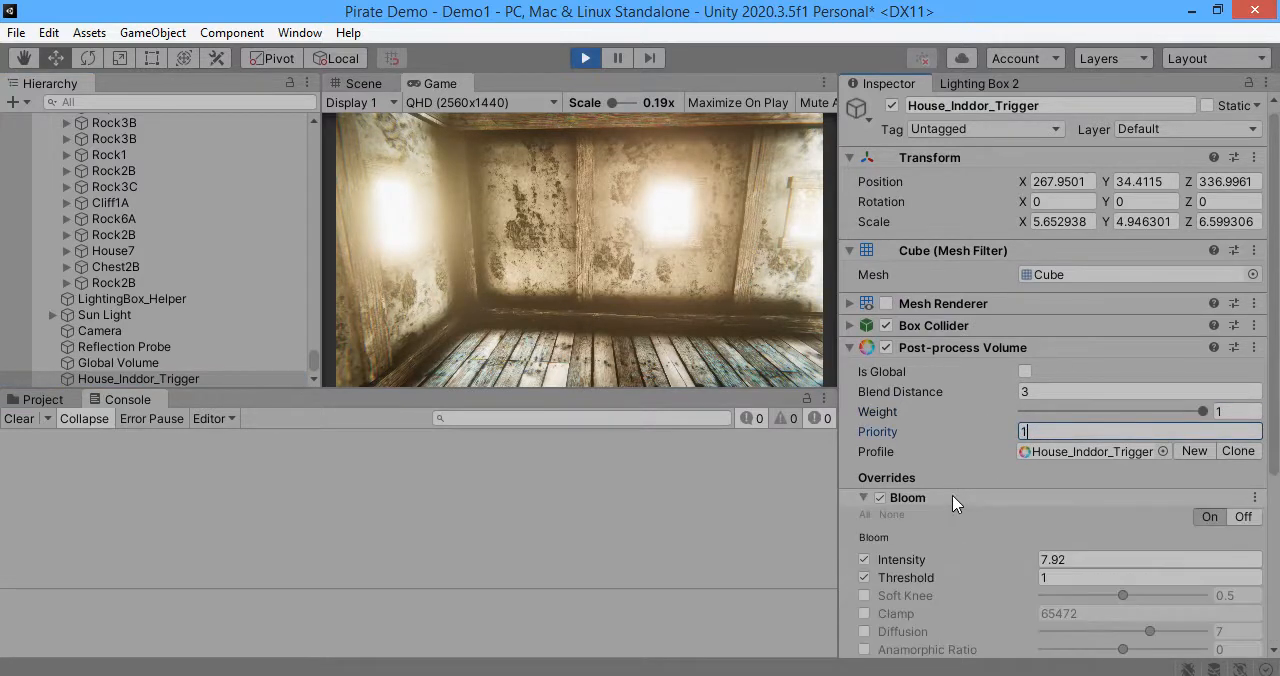
scroll(957, 470, "down", 3)
left_click_drag(915, 388, 800, 385)
Step: Fly the camera in and out of the house in the Game view to compare the indoor and outdoor Bloom
left_click(615, 268)
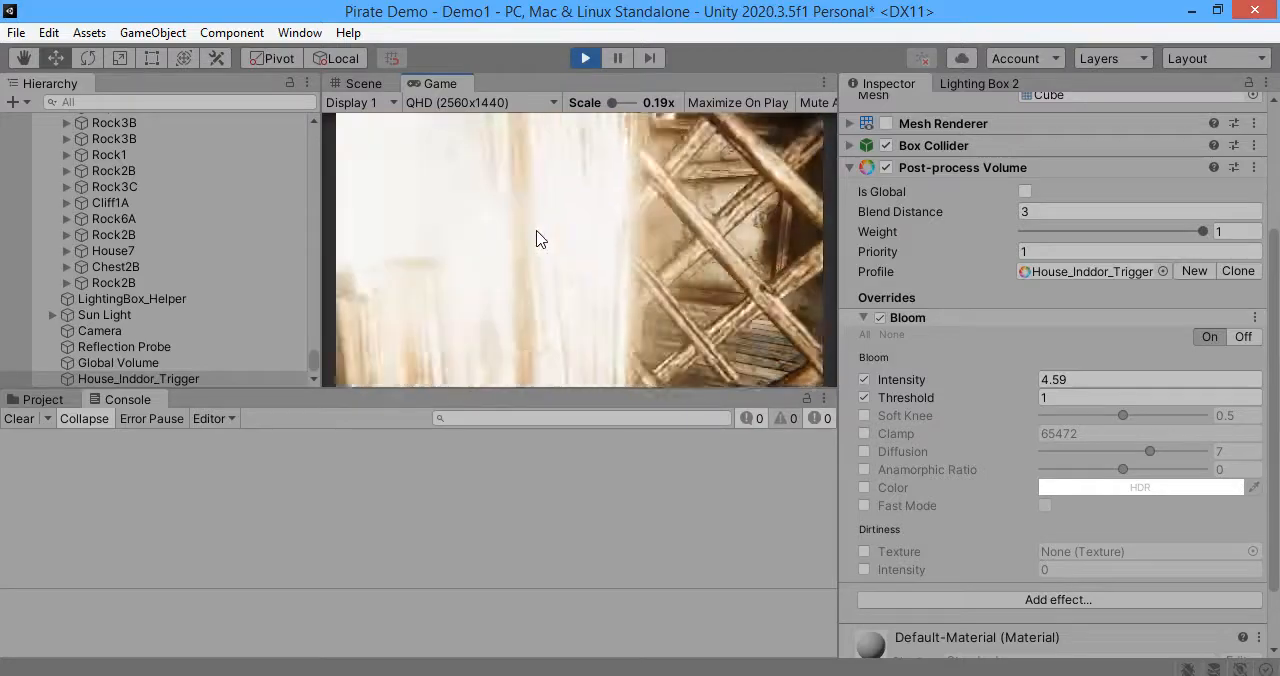
key("s")
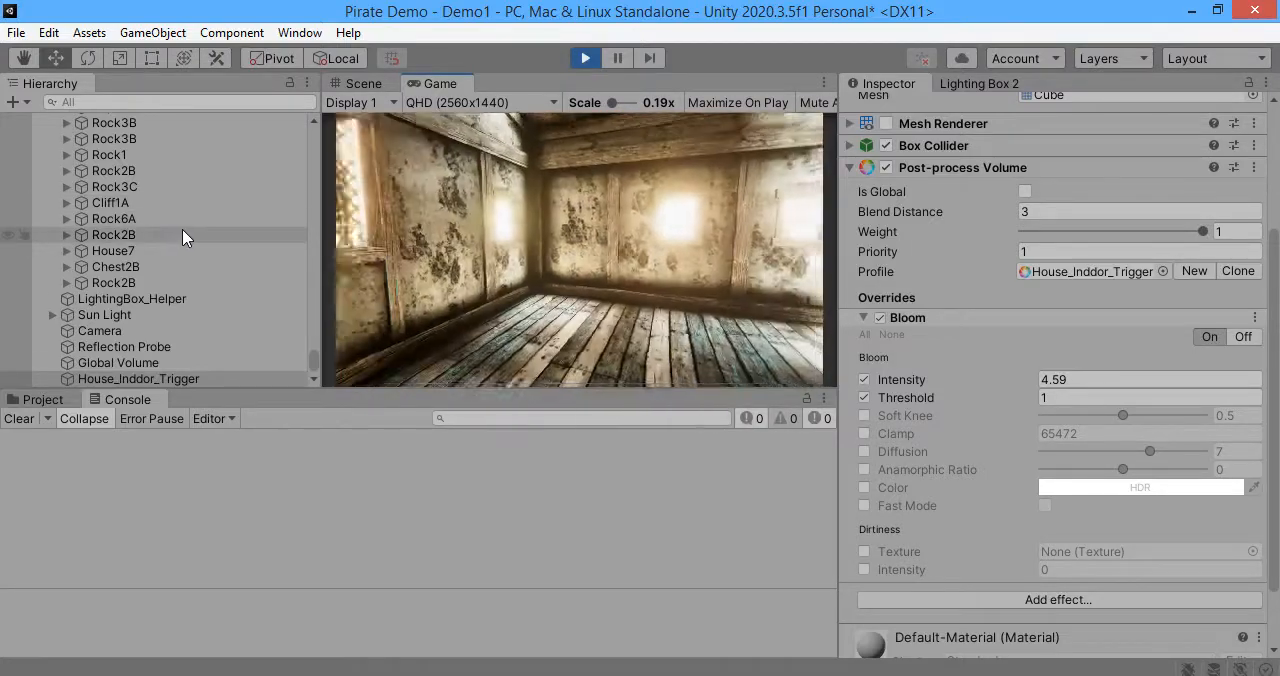
key("w")
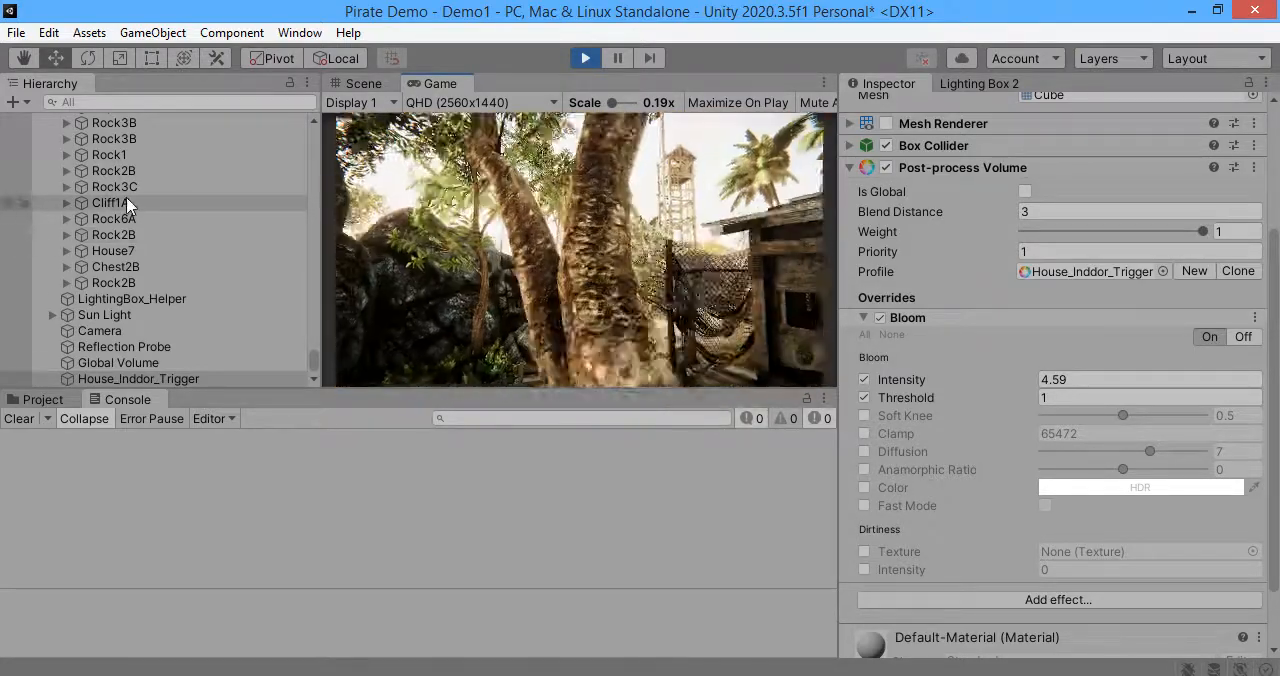
key("w")
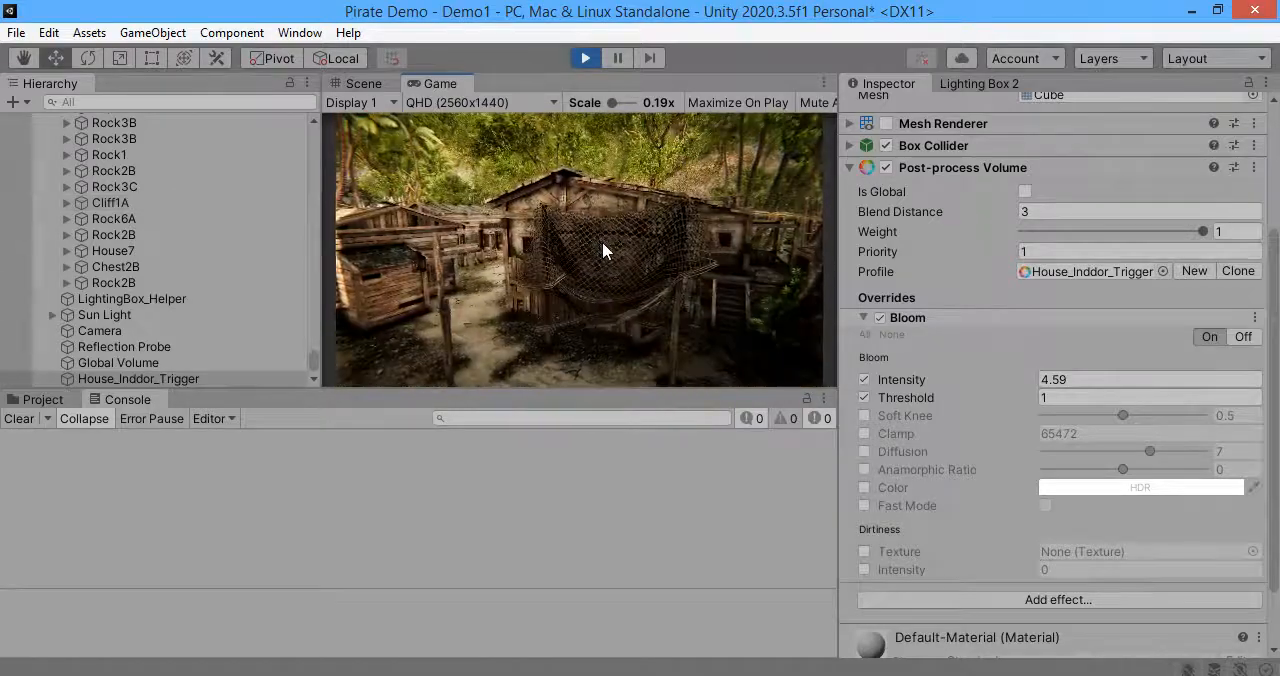
key("w")
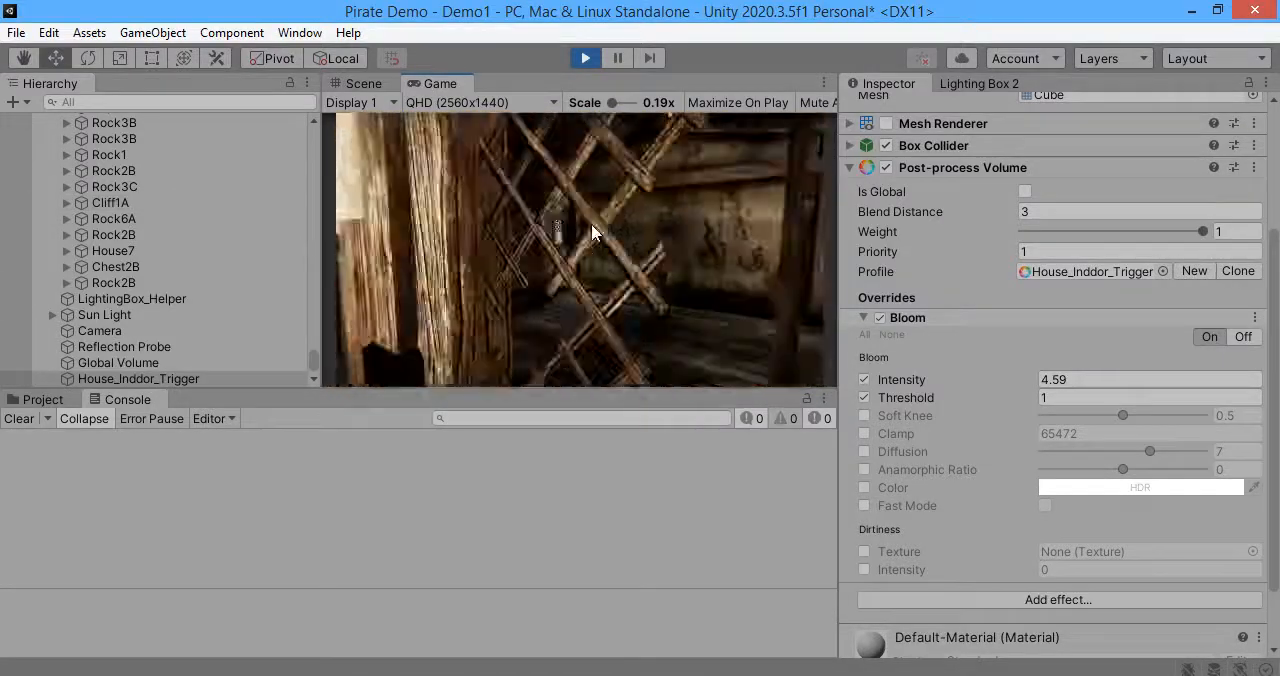
key("s")
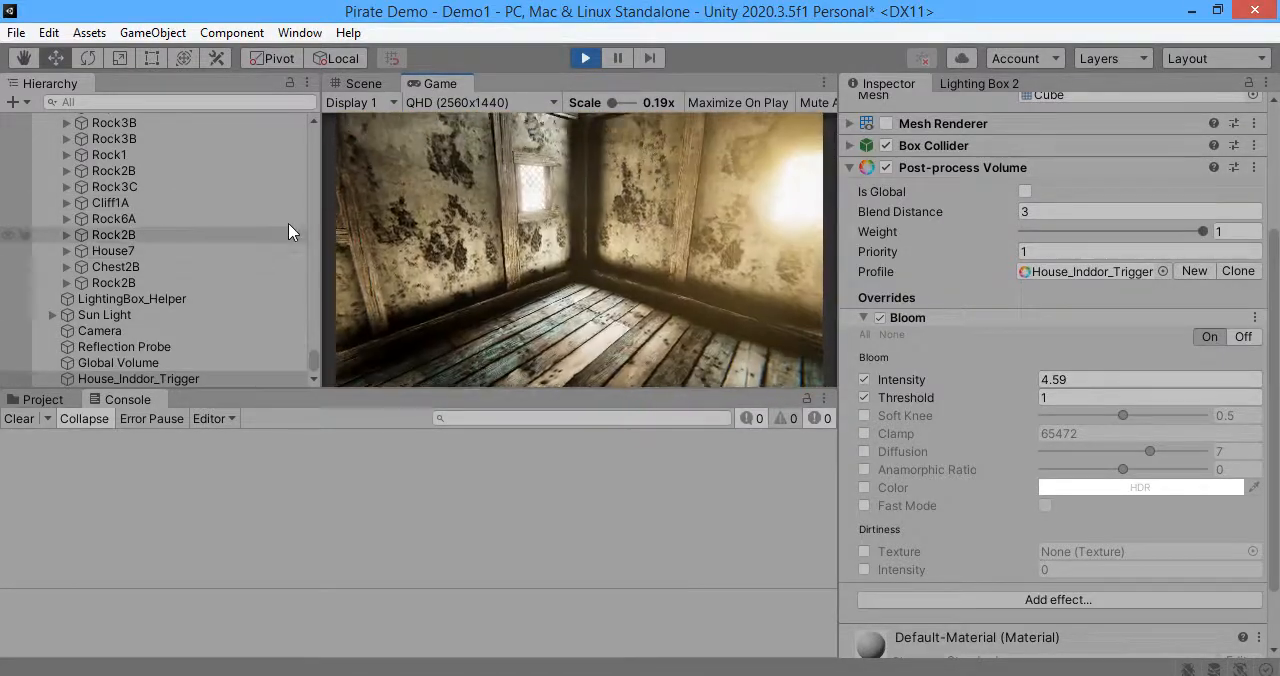
Step: Collapse Bloom and add a Color Grading effect to the House_Inddor_Trigger volume
left_click(961, 319)
left_click(962, 523)
mouse_move(1000, 538)
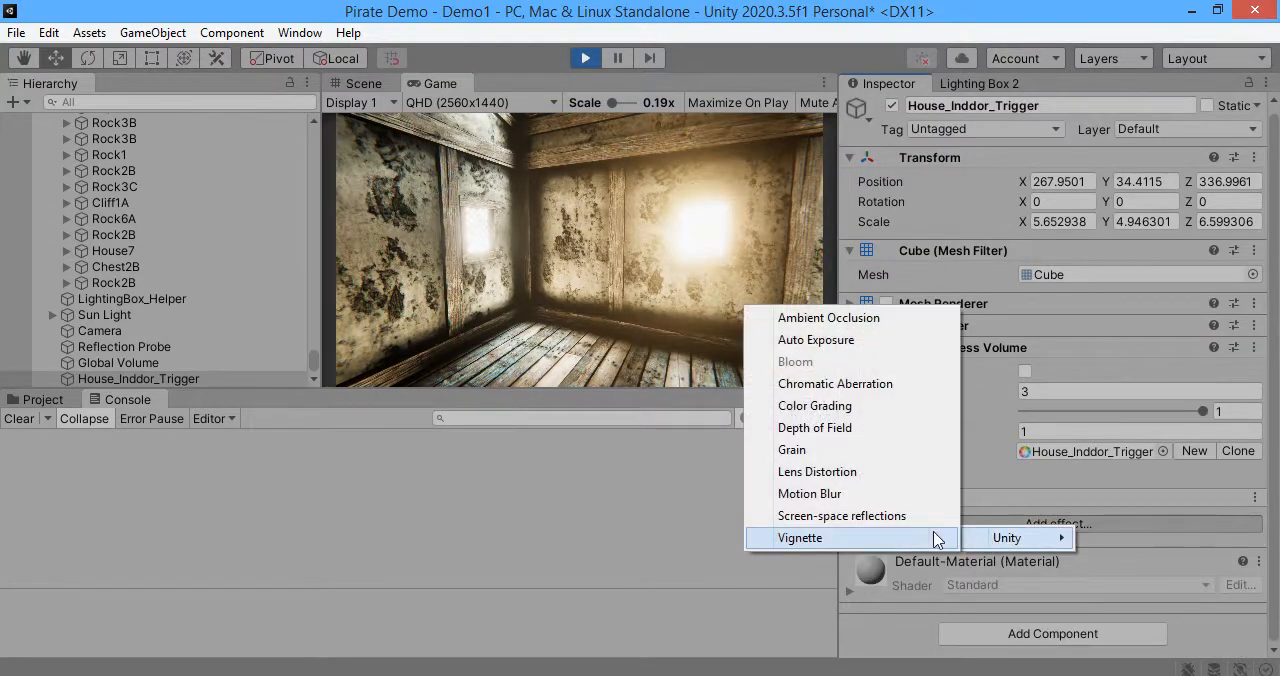
left_click(818, 406)
Step: Enable Color Grading's Gamma and Lift trackballs, shifting Gamma toward blue and Lift toward green
scroll(970, 477, "down", 5)
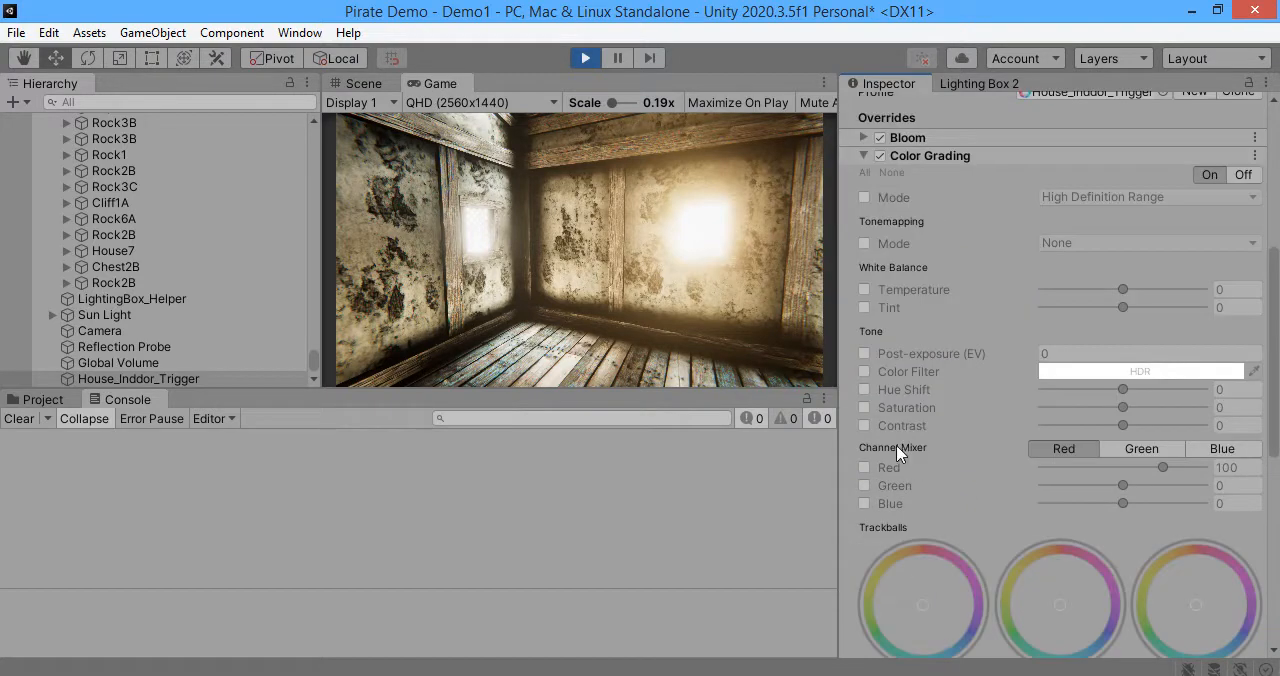
scroll(978, 516, "down", 3)
left_click(1029, 534)
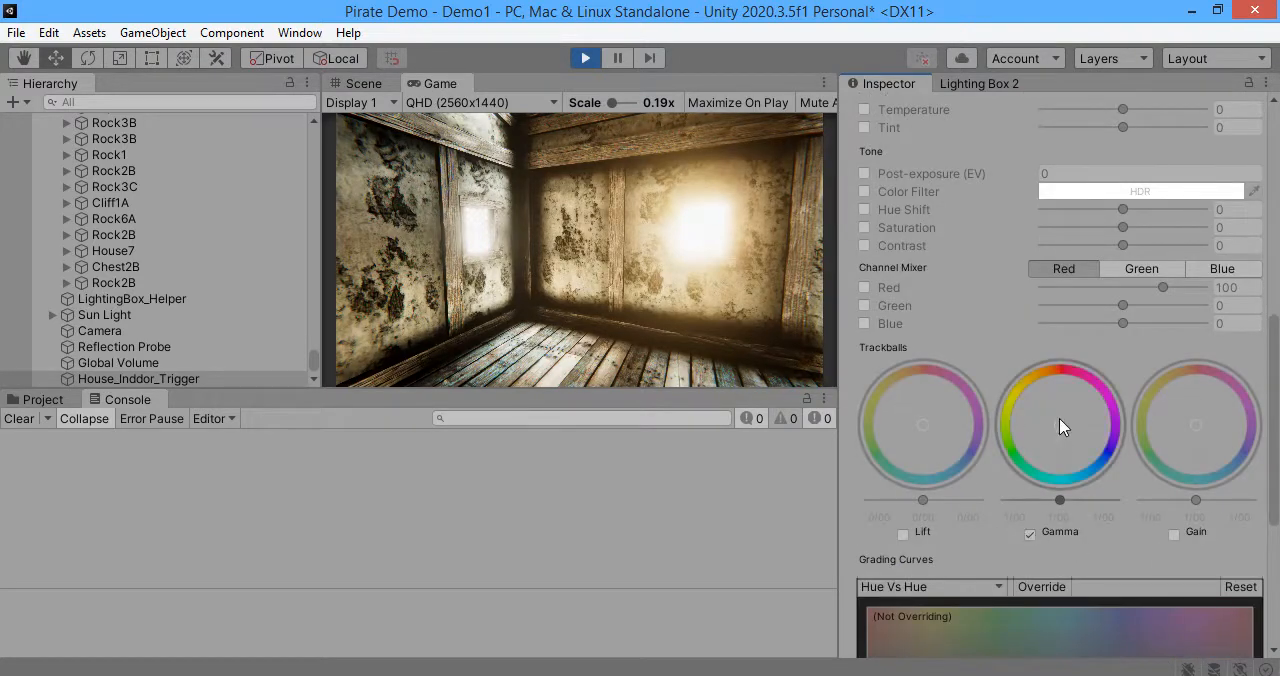
mouse_move(1066, 511)
left_mouse_down()
mouse_move(1096, 504)
mouse_move(1020, 506)
mouse_move(1076, 506)
left_mouse_up()
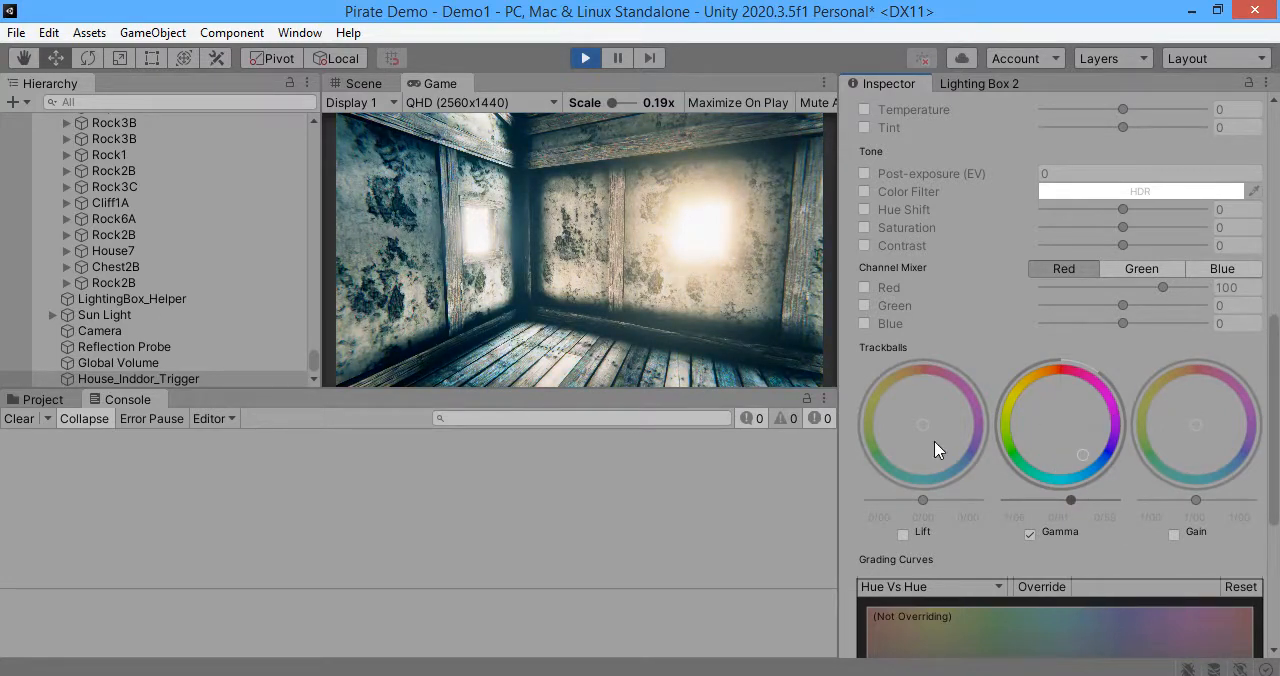
left_click(903, 534)
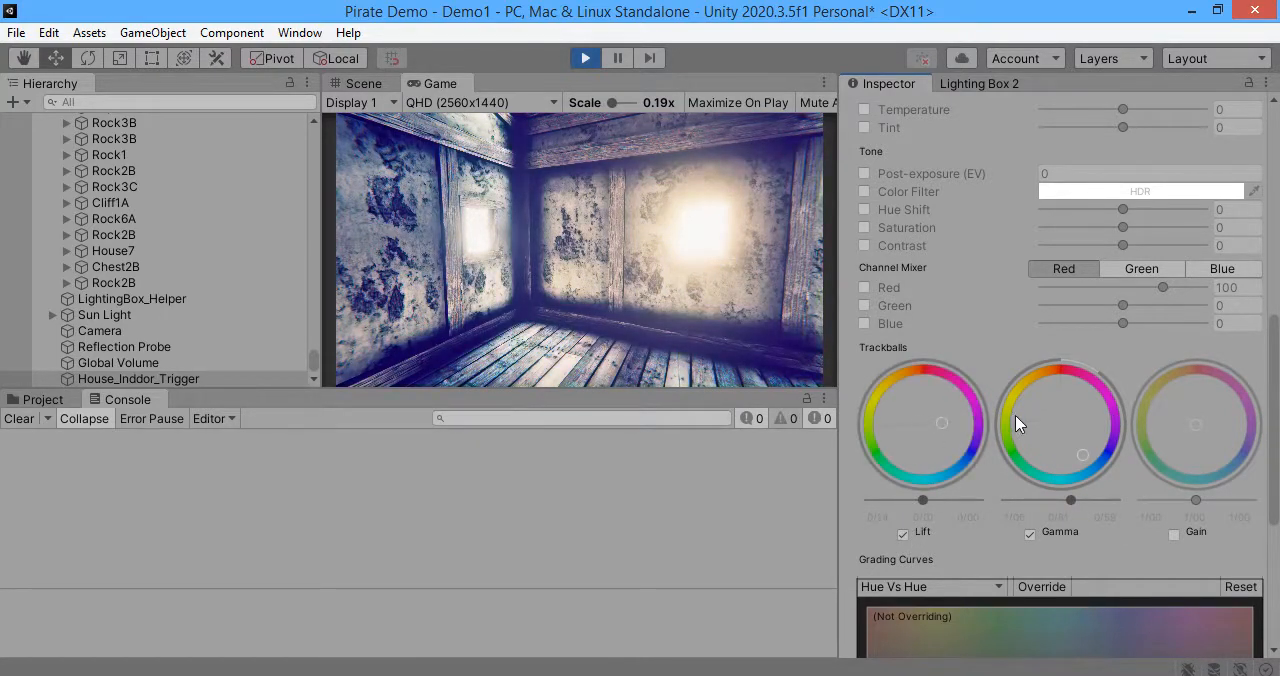
left_click_drag(1015, 415, 859, 499)
Step: Fly the camera out of the house and back toward it to check how the indoor color grading blends in
left_click(521, 267)
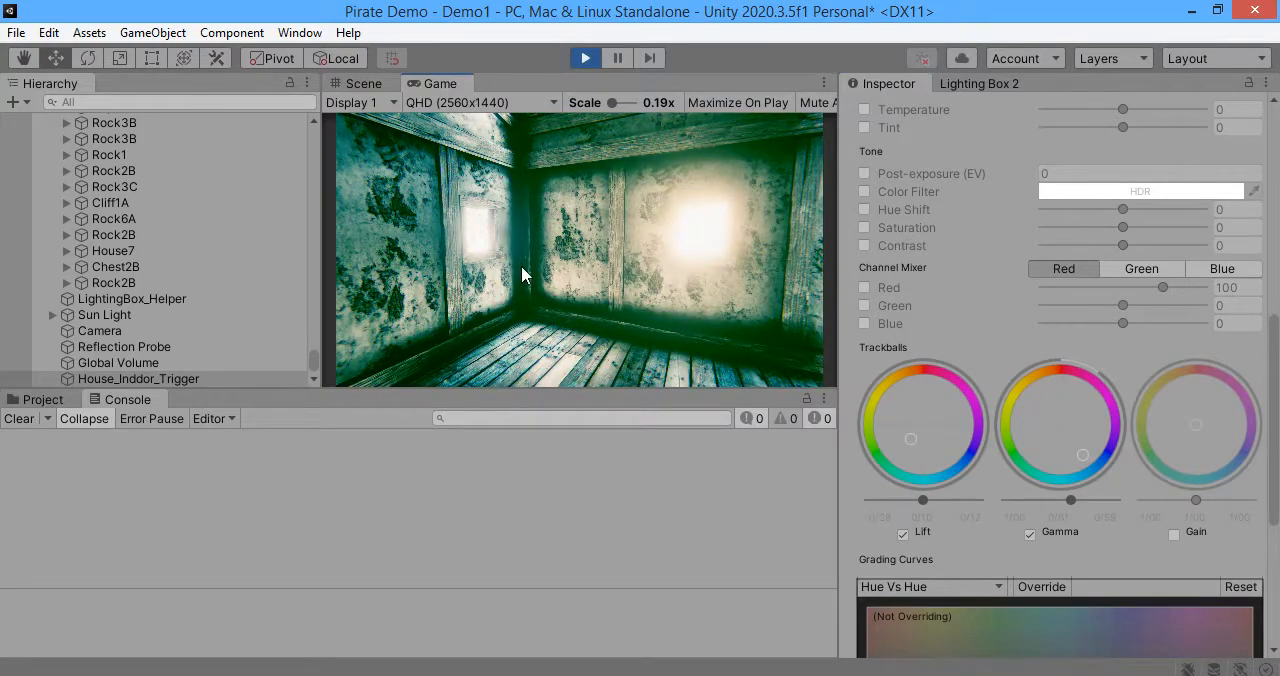
key("w")
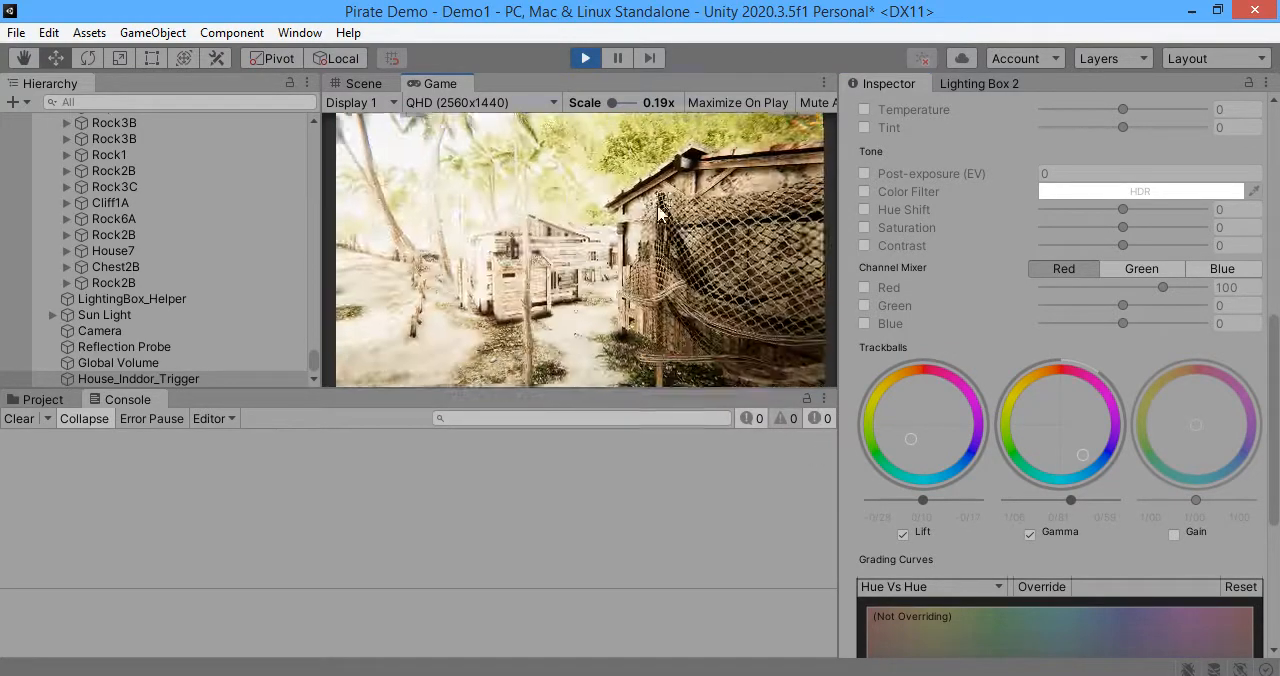
key("w")
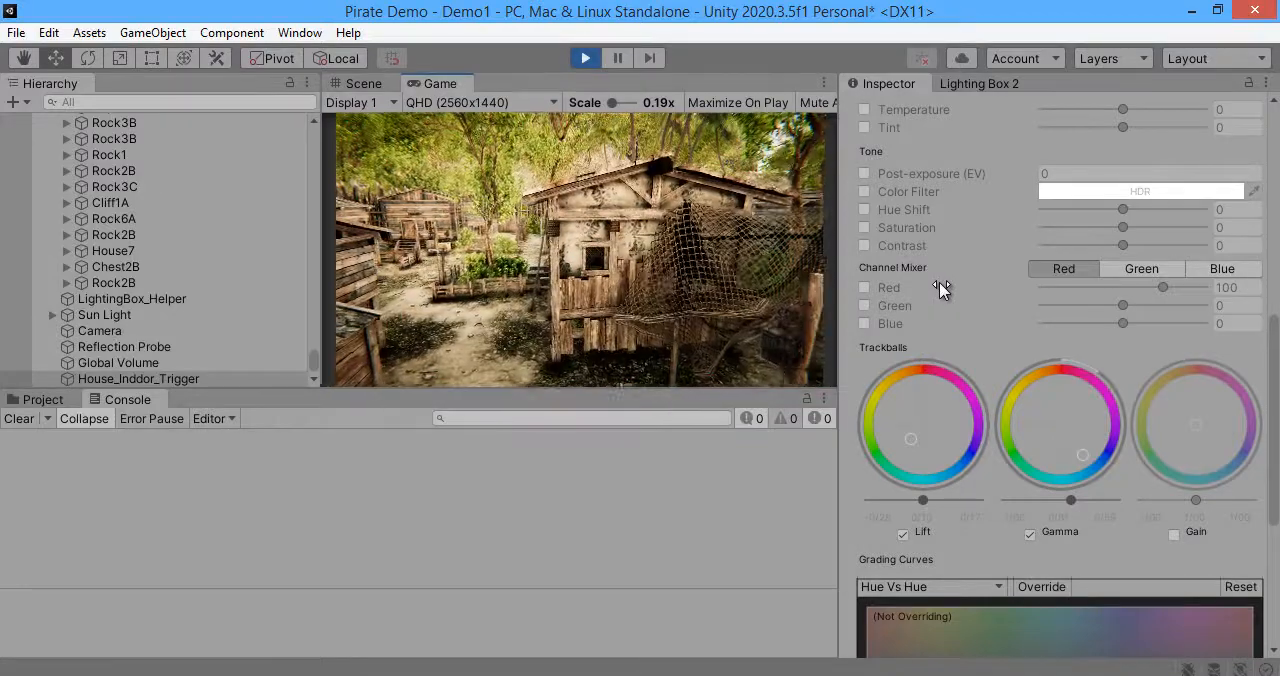
key("w")
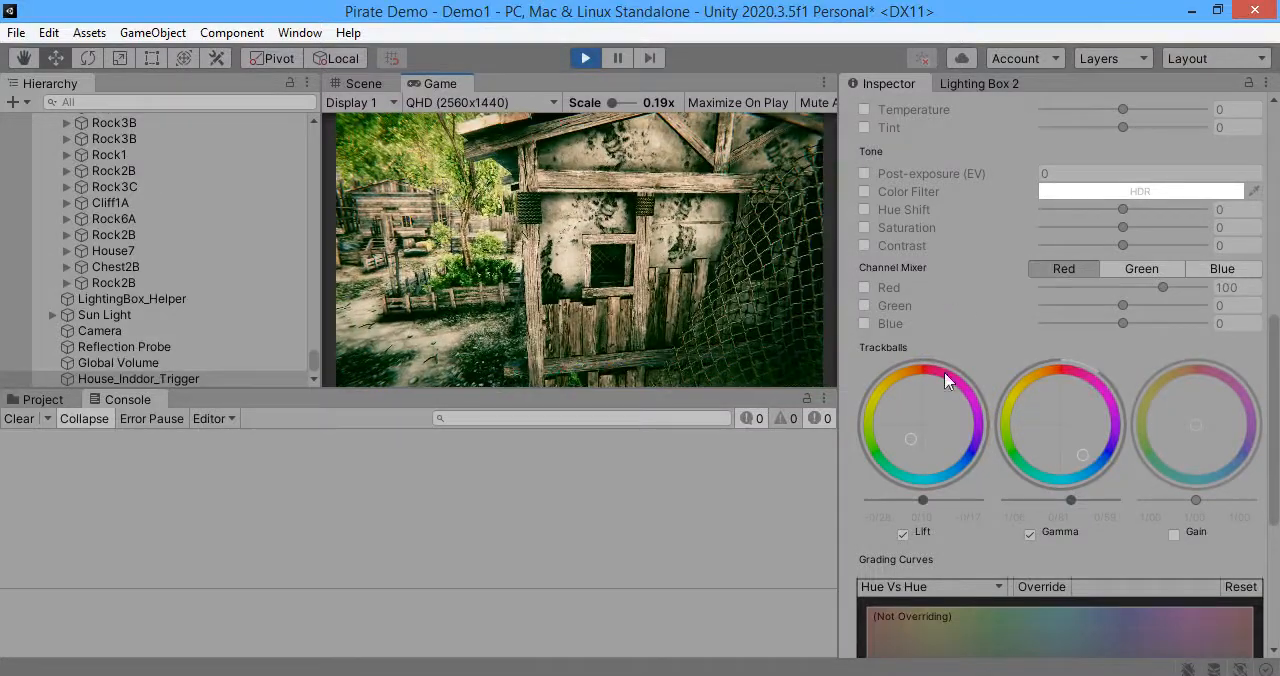
Step: Set the House_Inddor_Trigger volume's Blend Distance to 1 and look through the effects available to add
scroll(985, 305, "up", 3)
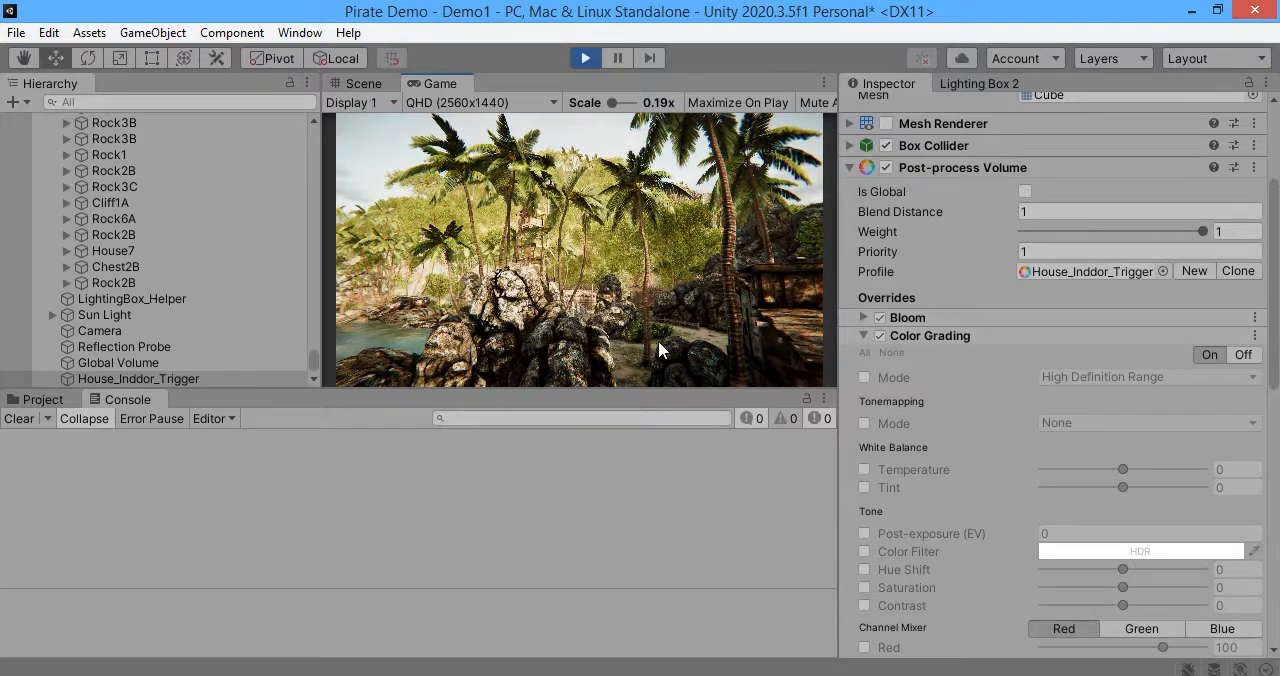
left_click(944, 338)
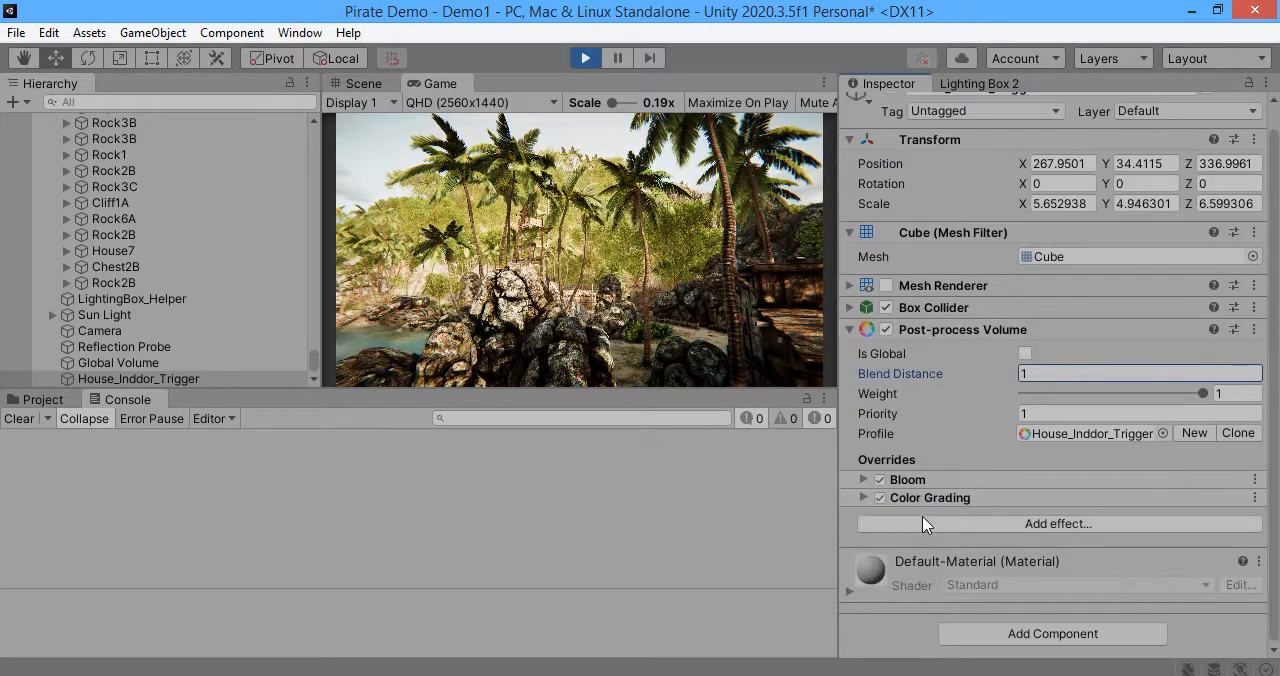
left_click(924, 524)
mouse_move(1010, 529)
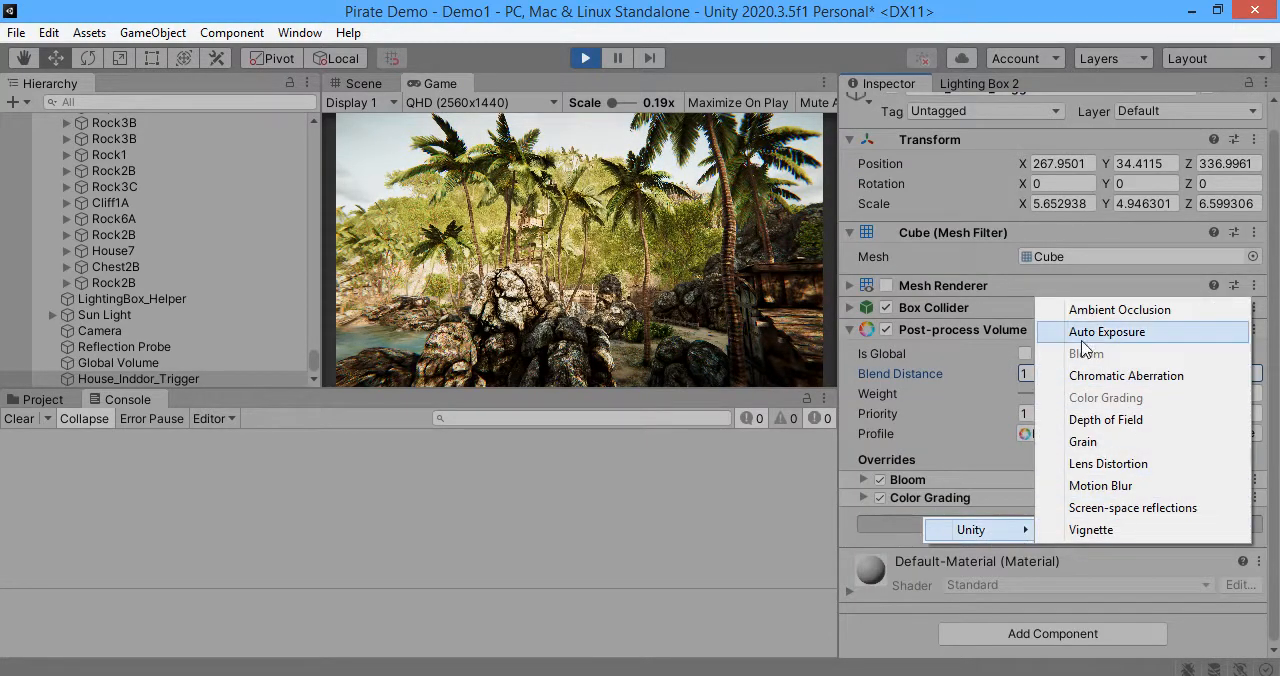
Step: Fly the camera back to the house in the Game view and exit Play mode
left_click(626, 280)
key("w")
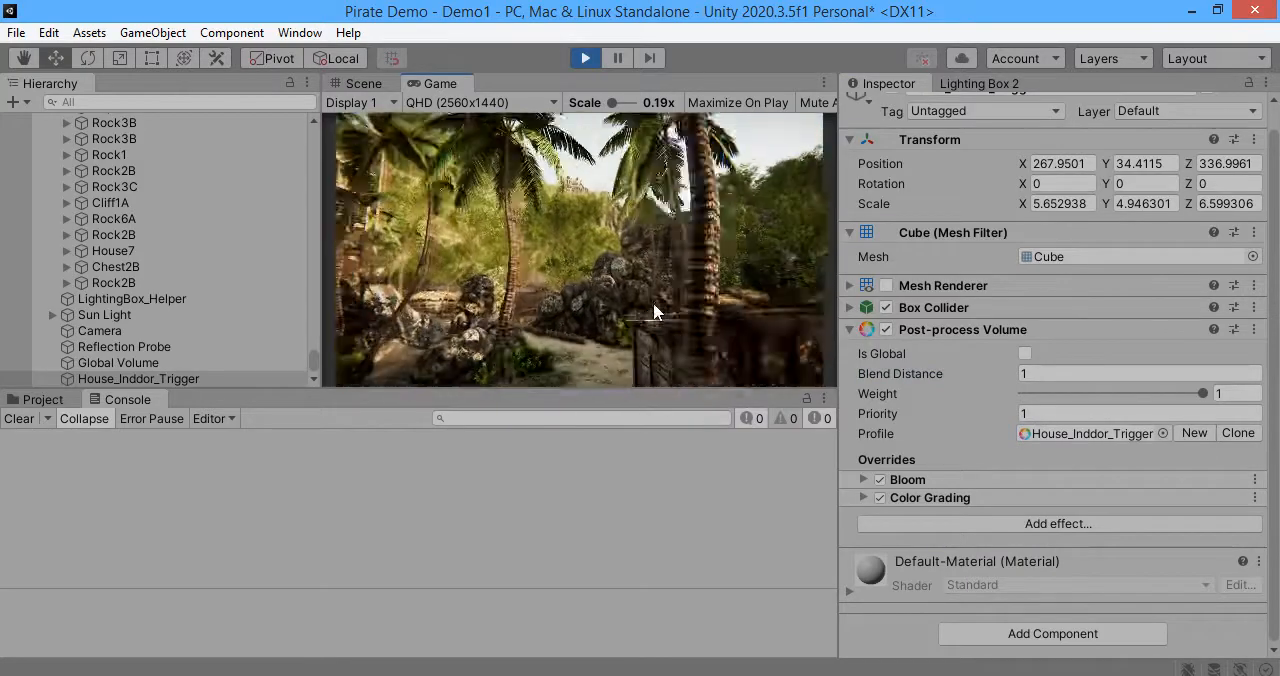
key("w")
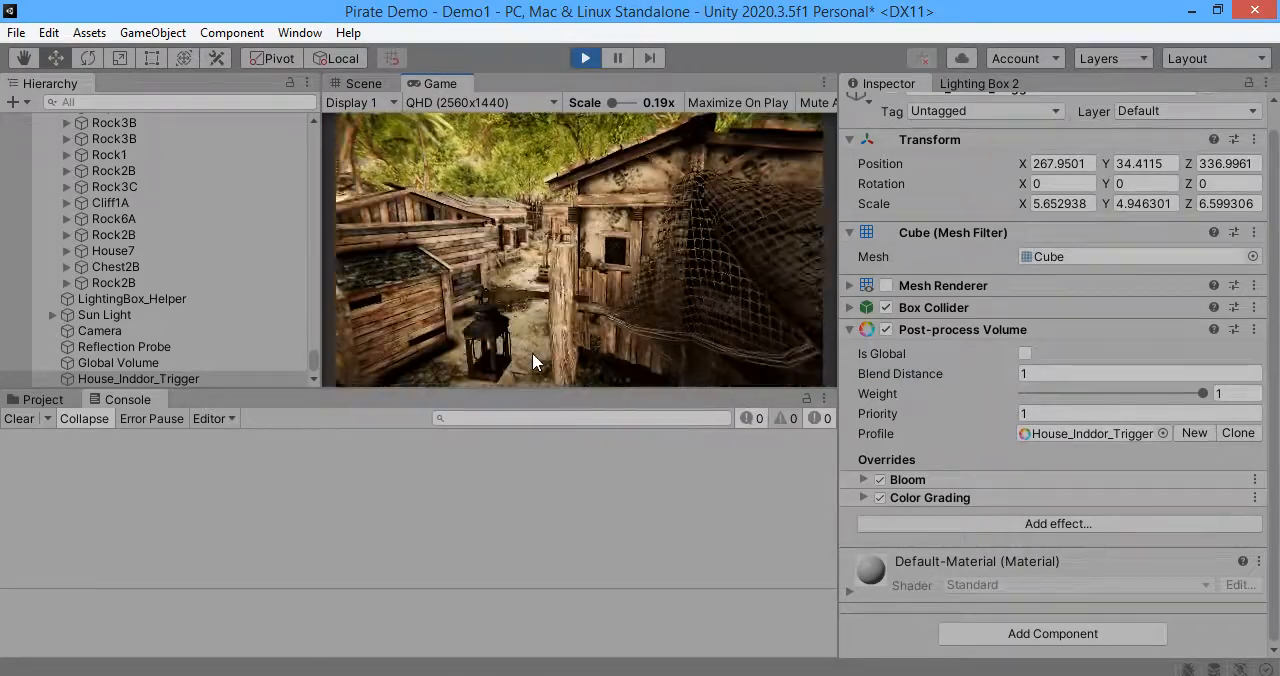
key("ctrl+p")
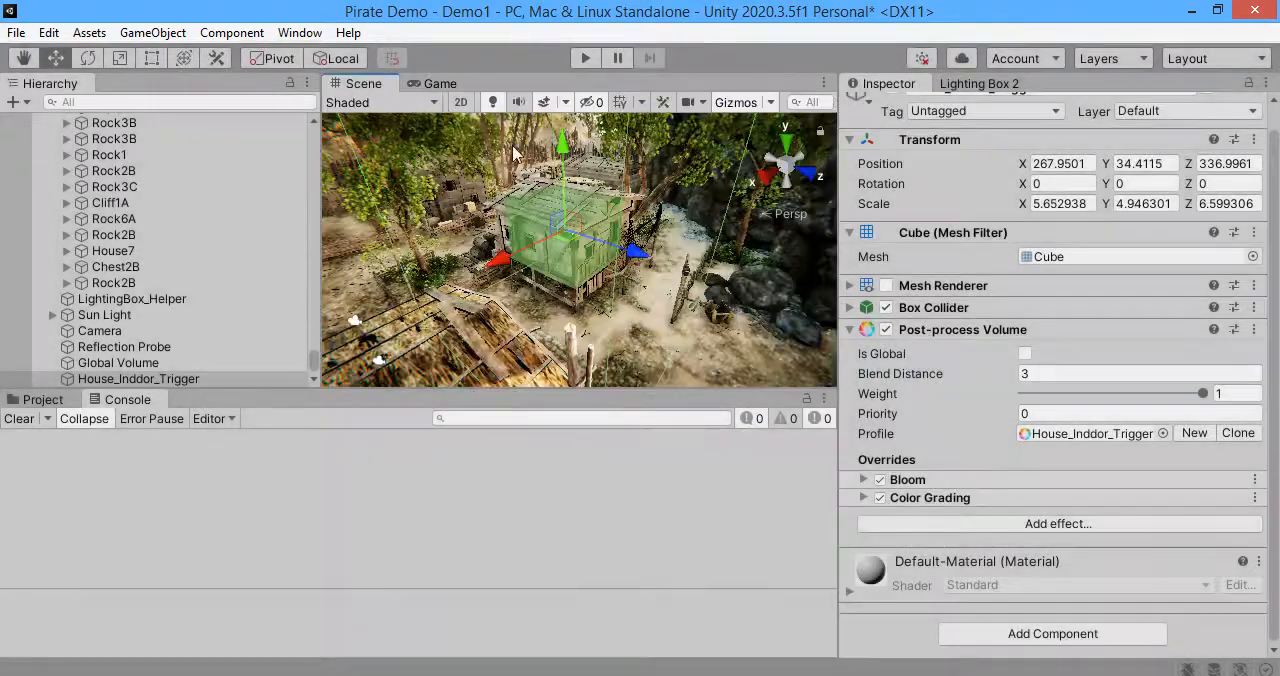
Step: Go to another wooden house in the Scene view and create a 3D Cube there
key("w")
right_click_drag(355, 112, 520, 180)
left_click(509, 172)
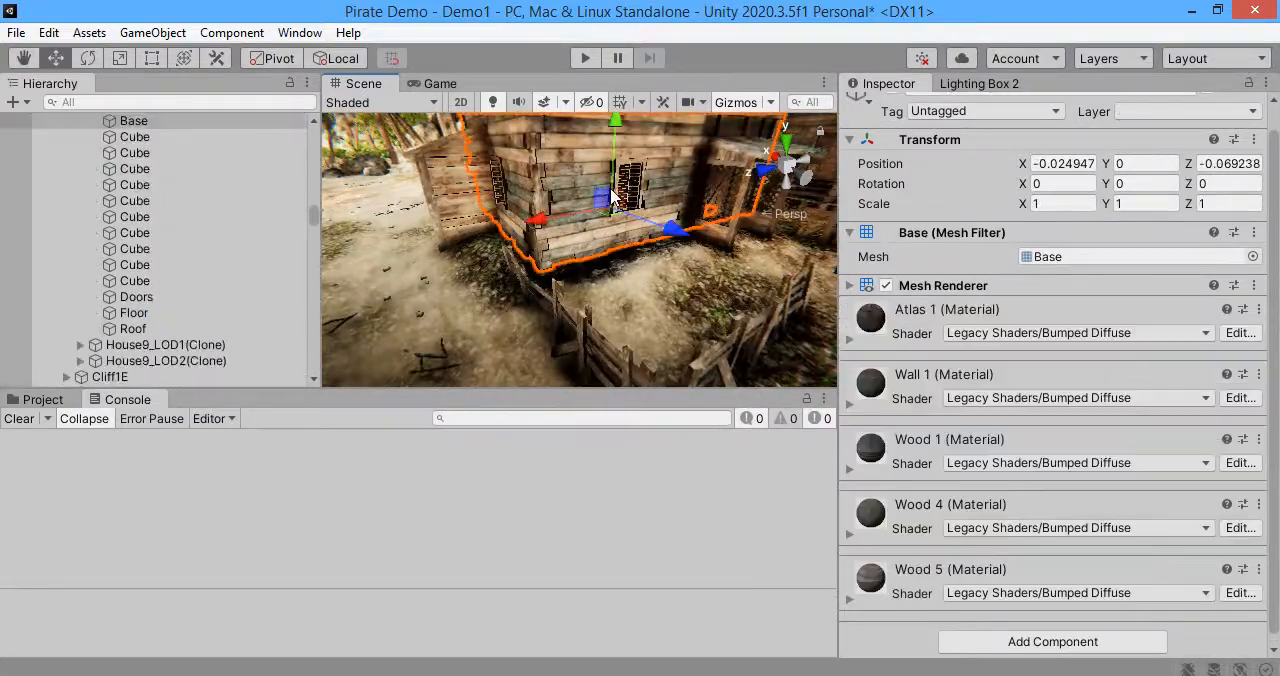
left_click(152, 32)
mouse_move(201, 123)
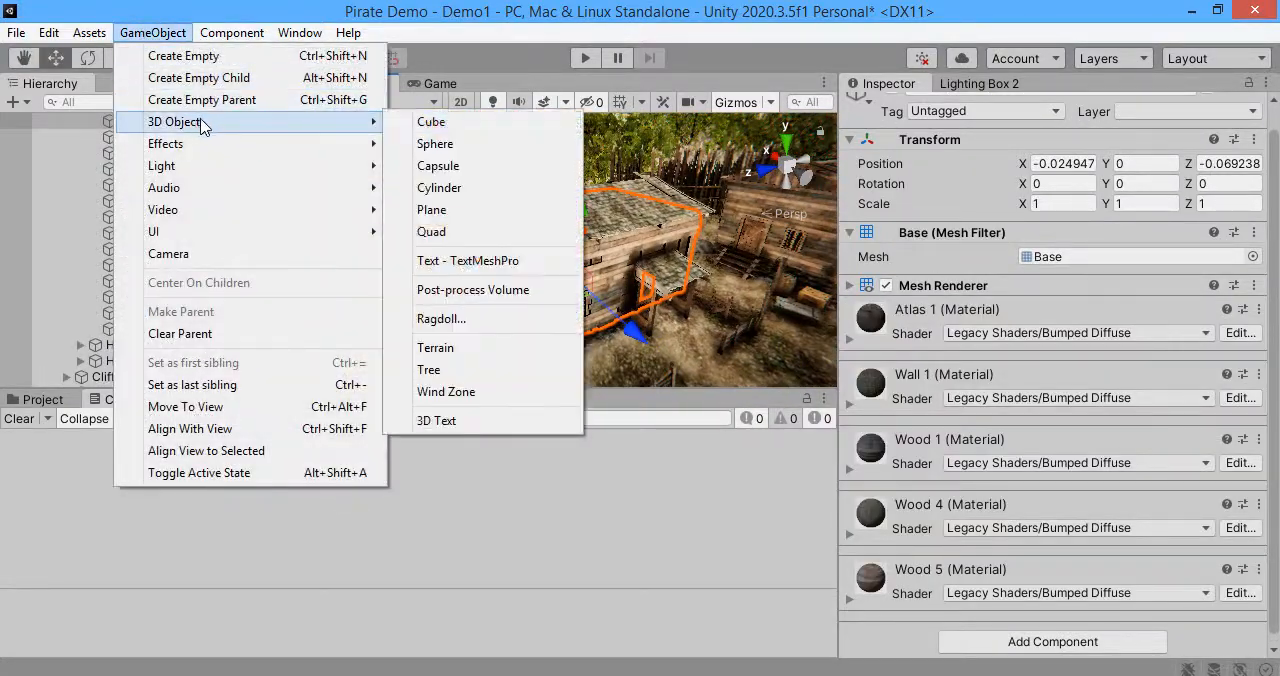
left_click(402, 123)
Step: Place the cube against the house wall and scale it to about 0.31 in X and 0.012 in Y
right_click_drag(515, 232, 534, 257)
left_click_drag(535, 260, 525, 307)
key("r")
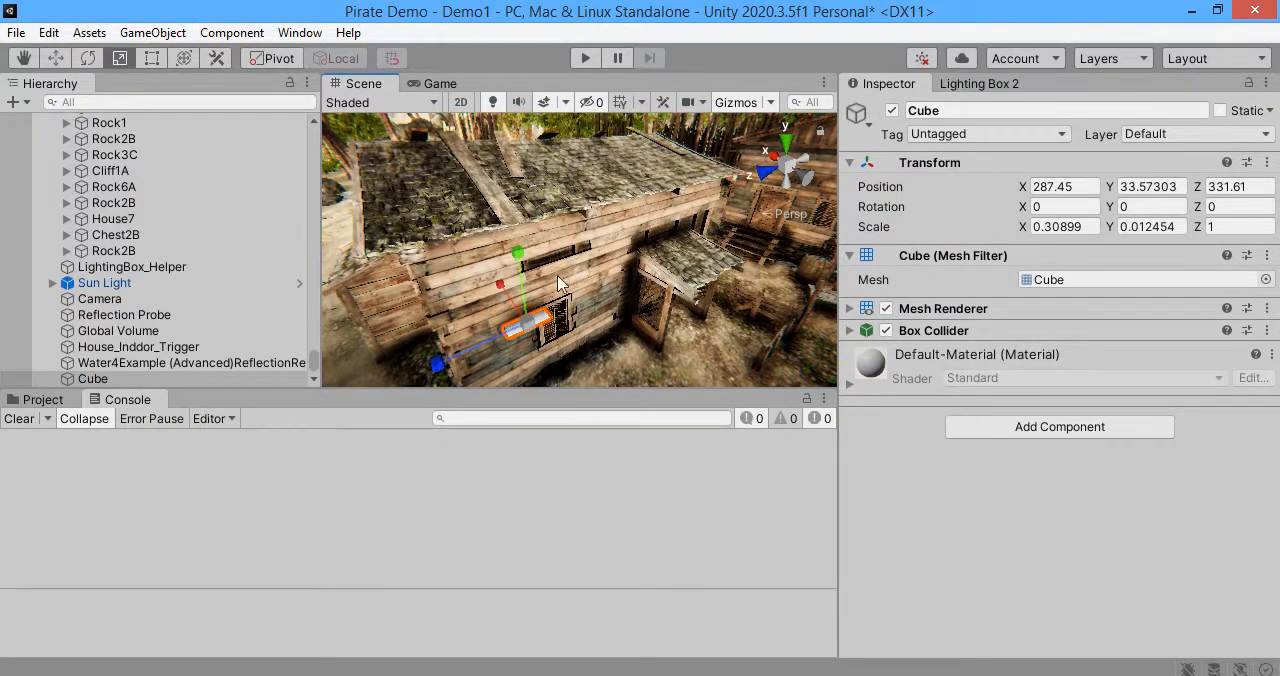
Step: Shift the cube to X 287.54 and stretch it along the wall to a Z scale of about 3.04
right_click_drag(560, 284, 594, 298)
key("w")
left_click_drag(516, 274, 524, 281)
key("r")
left_click_drag(536, 366, 362, 432)
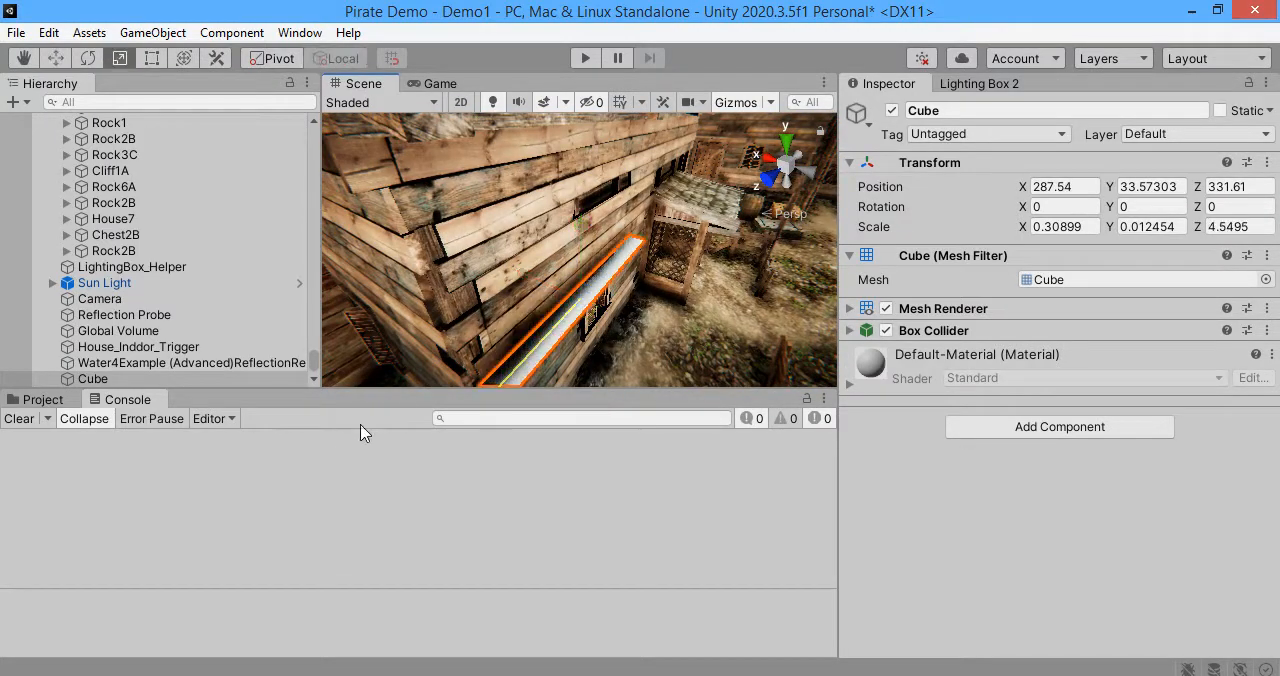
right_click_drag(622, 307, 552, 265)
Step: Move the cube up the wall to Y 35.21 and Z 330.91, and thicken its Y scale to about 0.11
key("w")
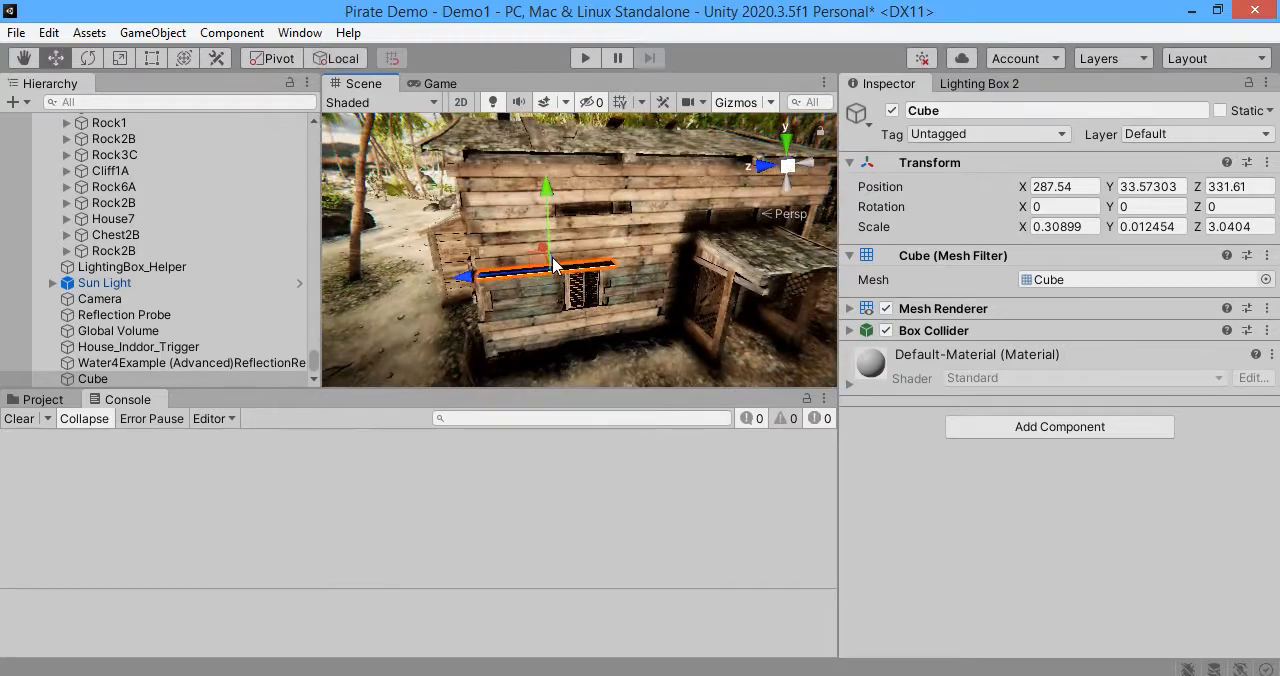
left_click_drag(537, 256, 566, 184)
right_click_drag(566, 184, 665, 180)
key("r")
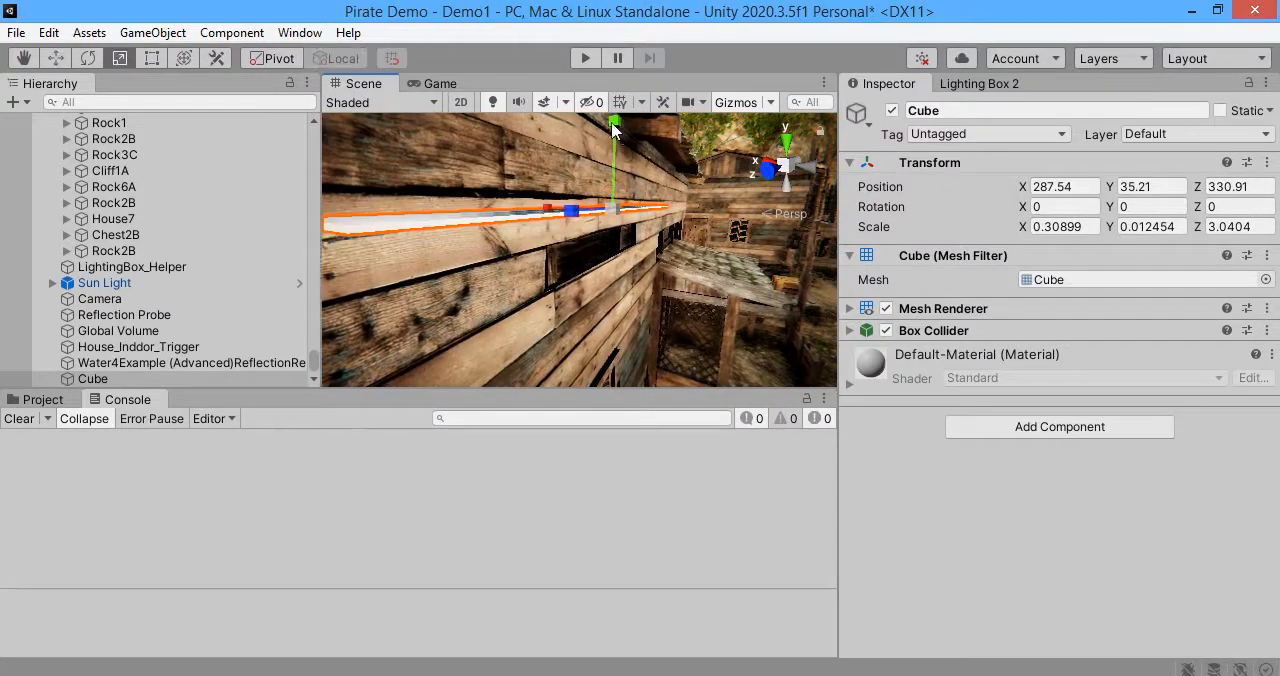
left_click_drag(615, 132, 588, 480)
key("w")
Step: Create a new material named emit in the Demo1_Profiles folder
left_click(42, 399)
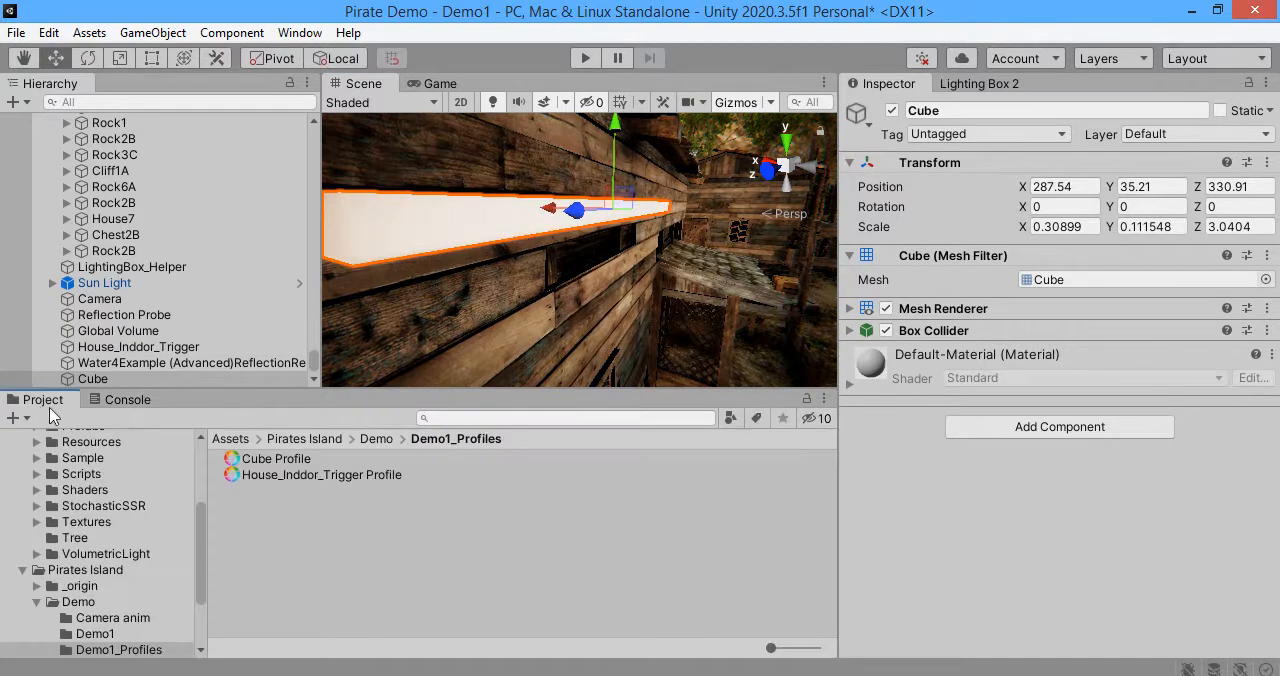
left_click(306, 545)
right_click(306, 545)
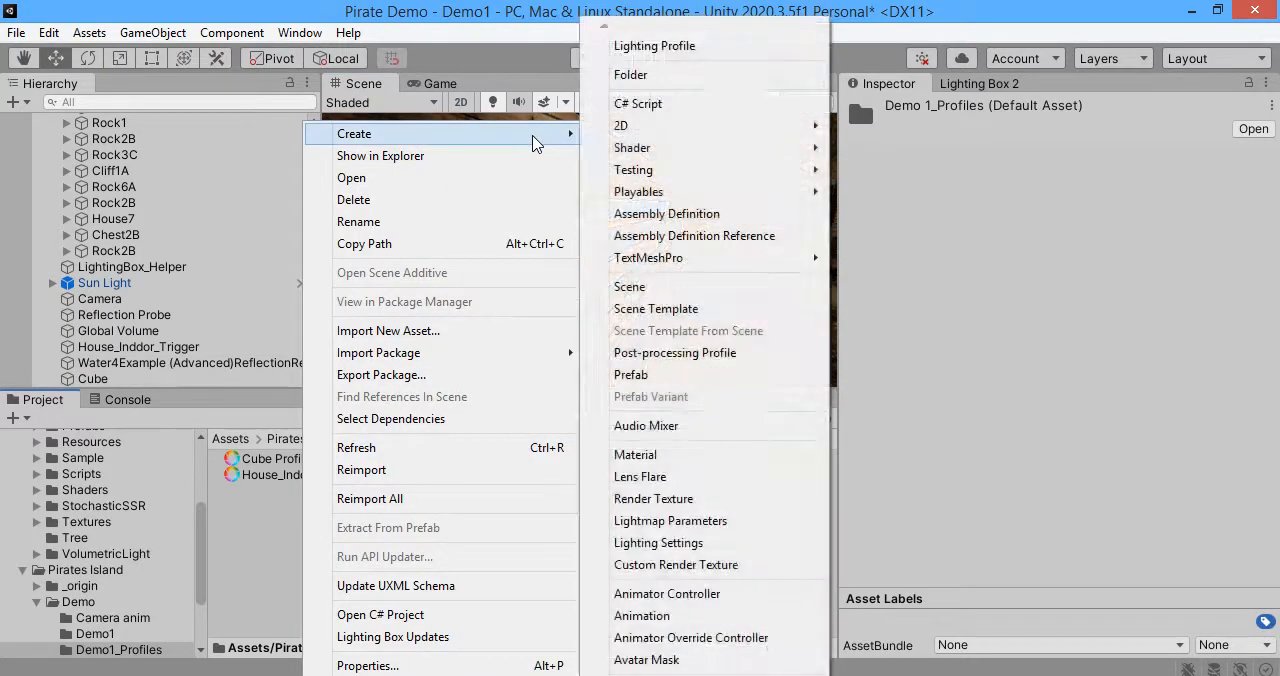
mouse_move(563, 134)
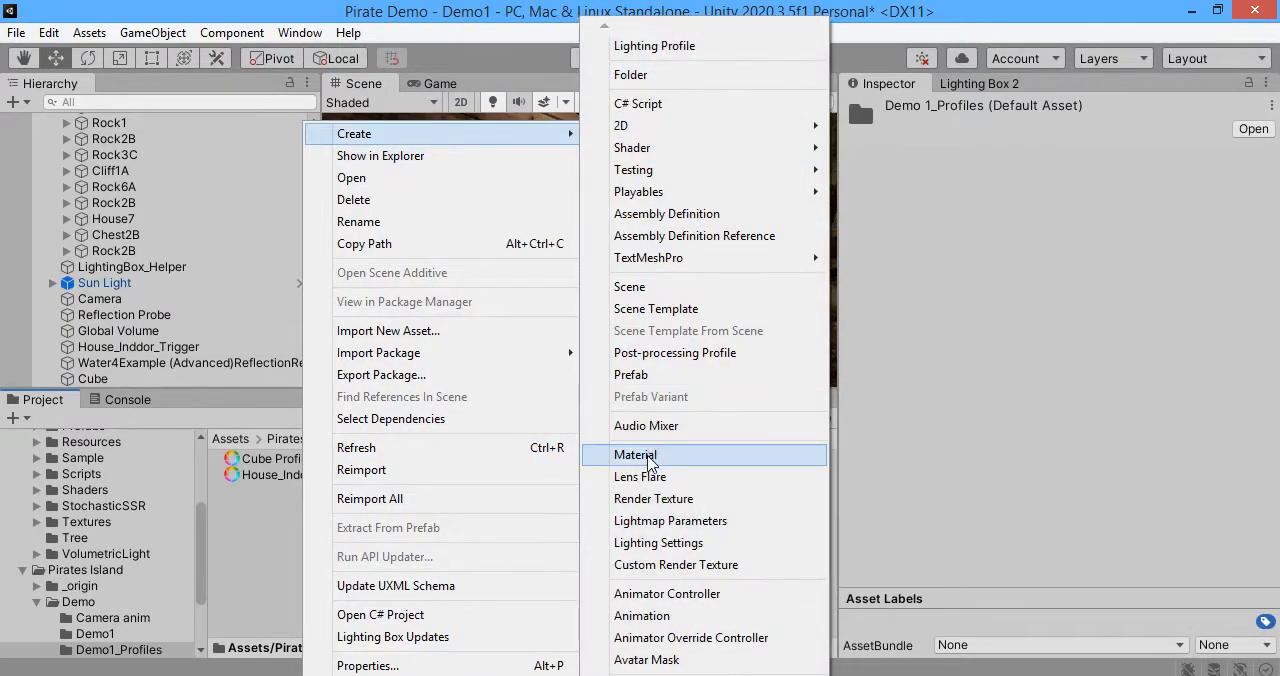
left_click(648, 458)
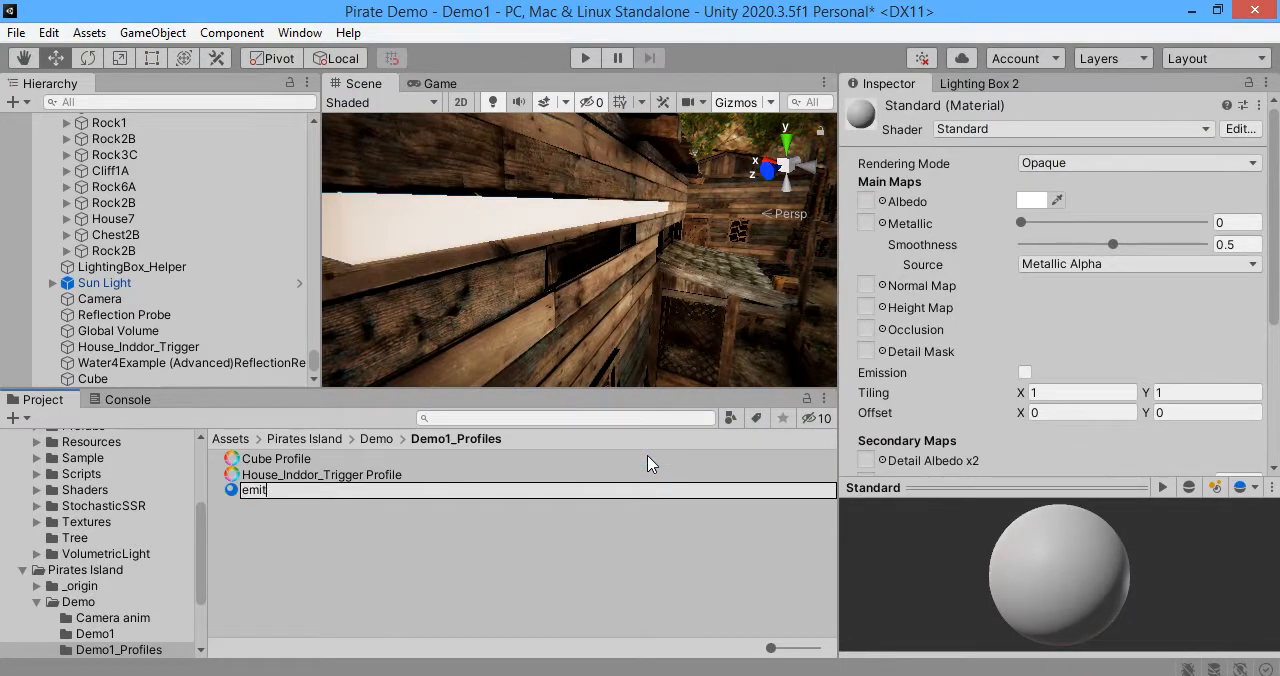
key("Return")
Step: Enable Emission on the emit material with a green HDR color (R 42, G 255, B 0) at intensity 2
left_click(1029, 374)
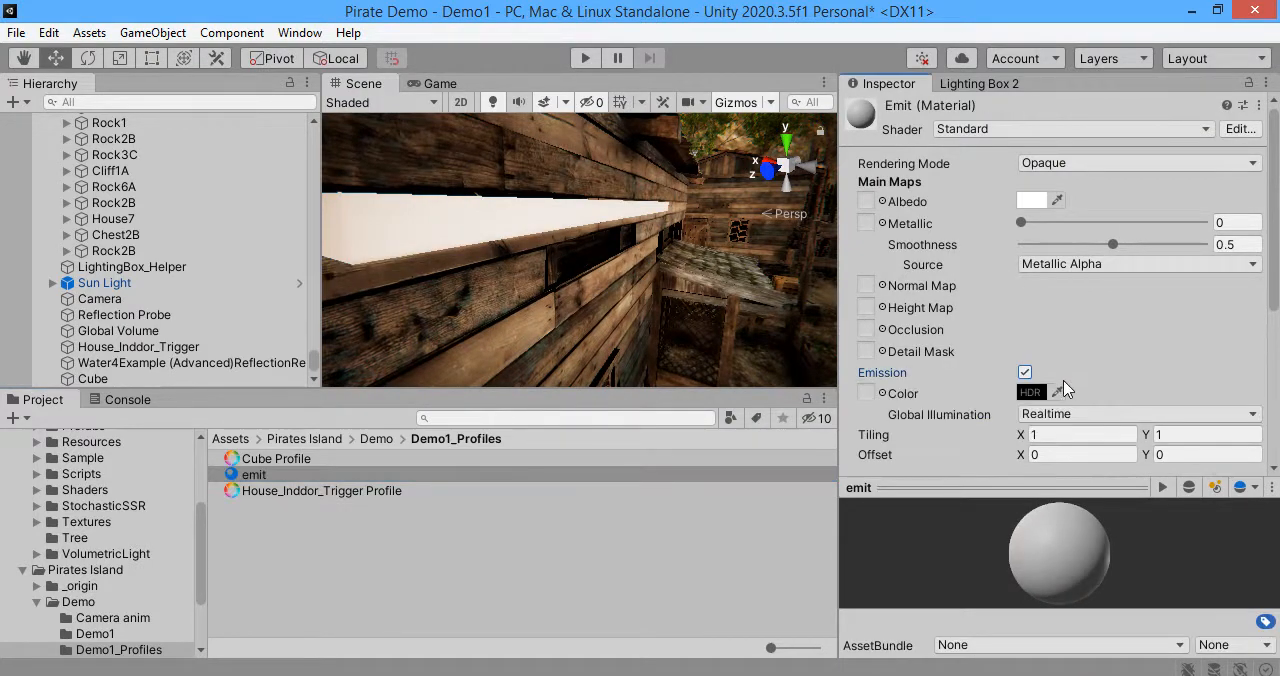
left_click(1039, 392)
left_click_drag(1150, 326, 1207, 297)
left_click(1121, 269)
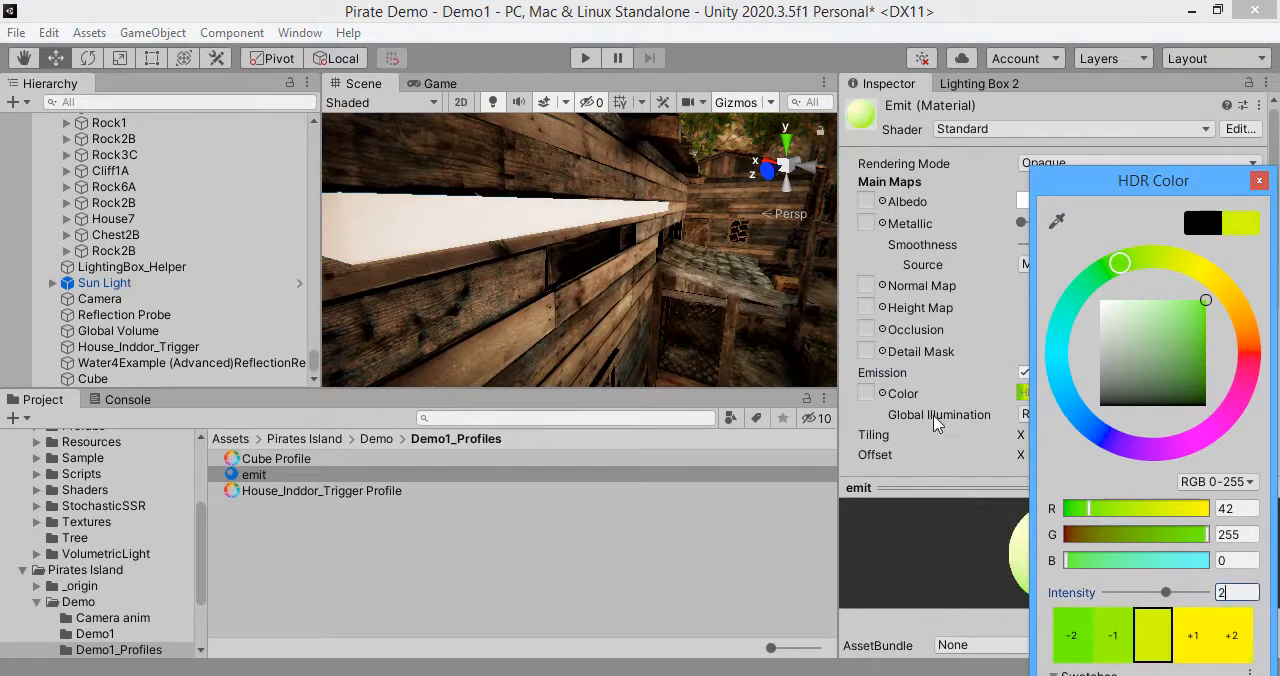
Step: Assign the emit material to the cube strip on the house wall and inspect the deselected strip's glow
left_click(530, 240)
left_click_drag(246, 476, 405, 226)
key("s")
right_click_drag(438, 248, 497, 385)
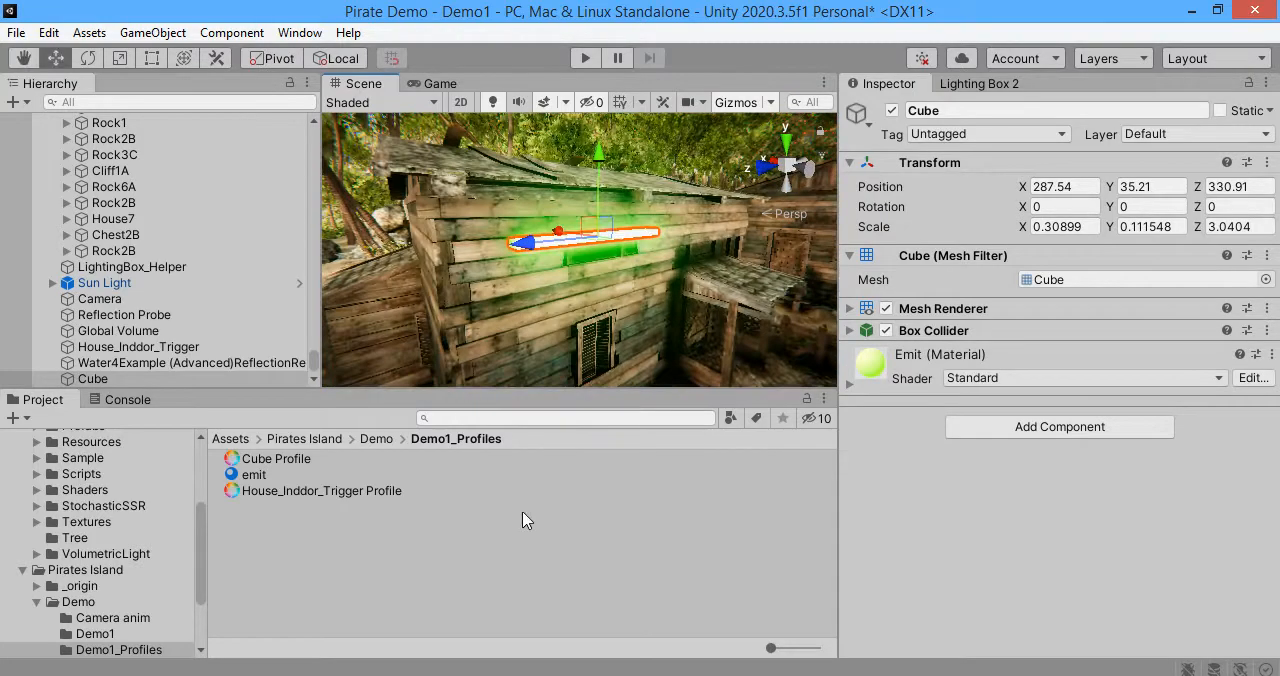
left_click(523, 520)
right_click_drag(636, 304, 686, 300)
key("w")
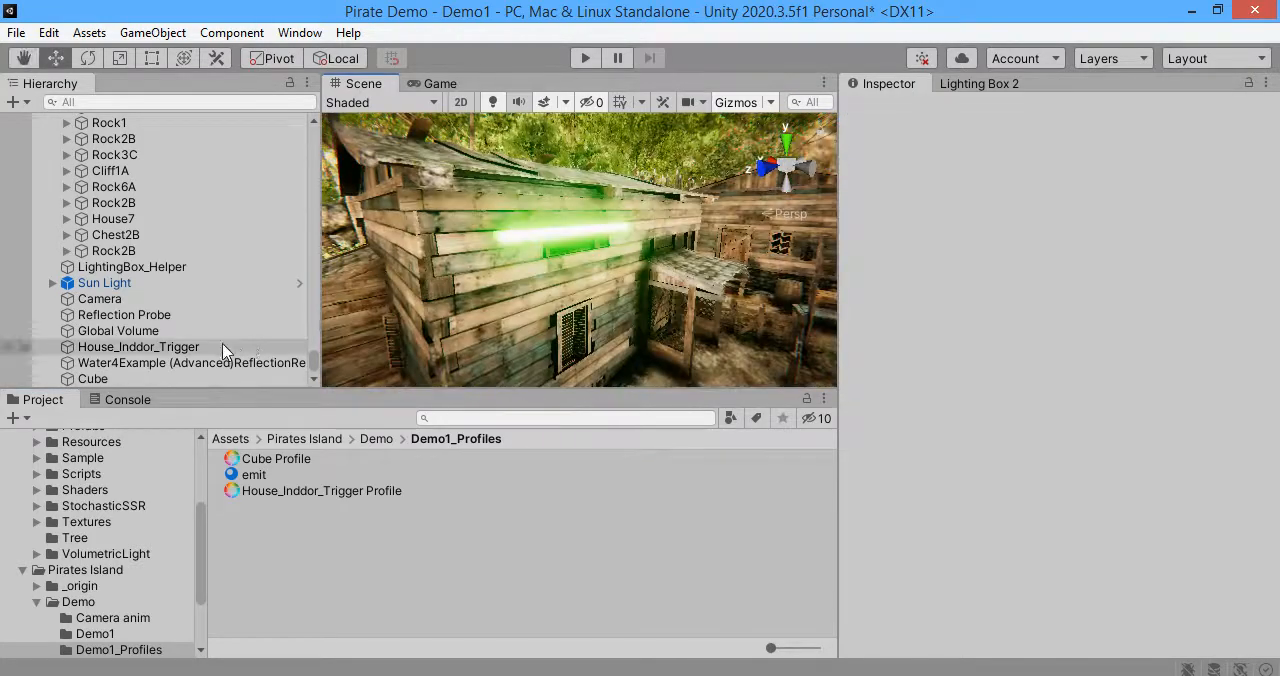
Step: Turn off the global Bloom effect in Lighting Box 2, return to the Inspector and dismiss the export notification
left_click(977, 84)
left_click(968, 190)
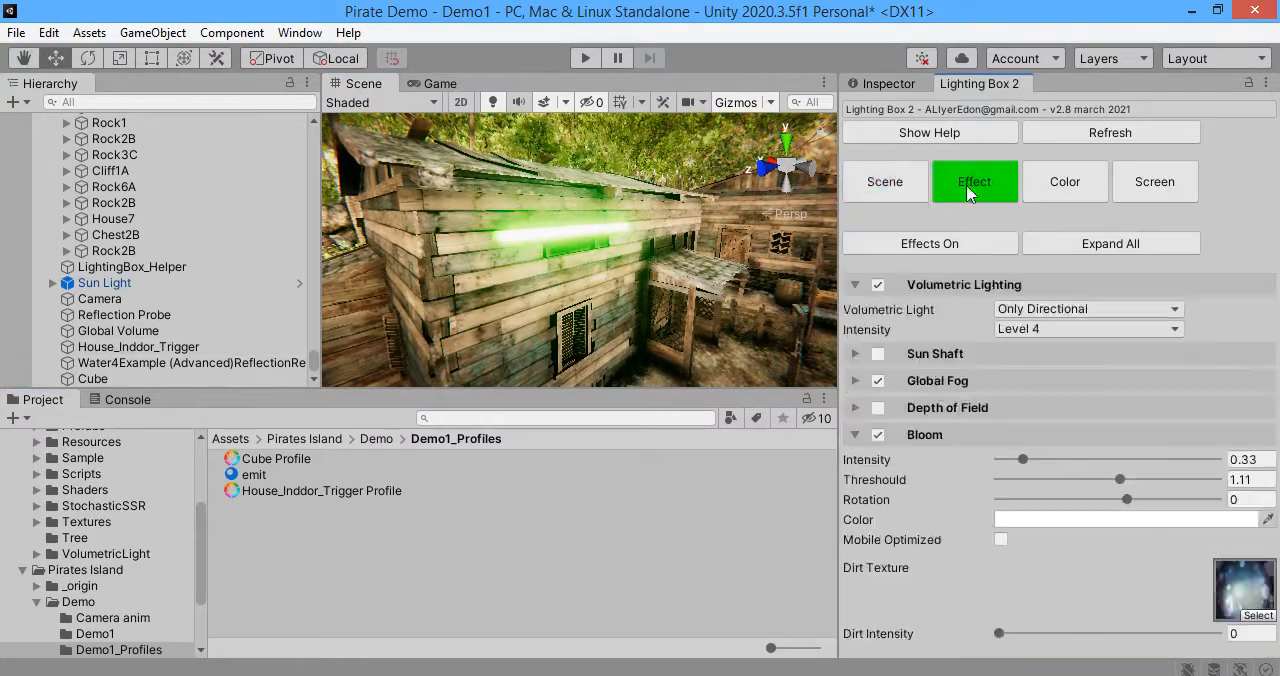
left_click(877, 436)
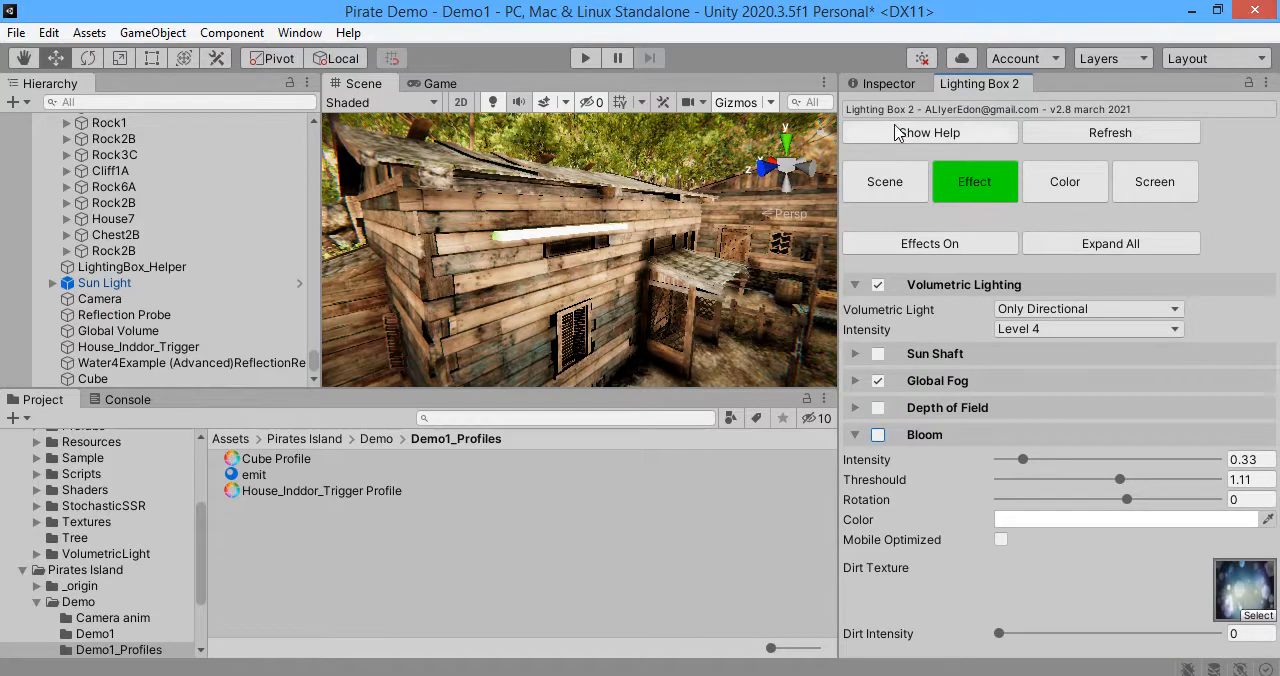
left_click(887, 86)
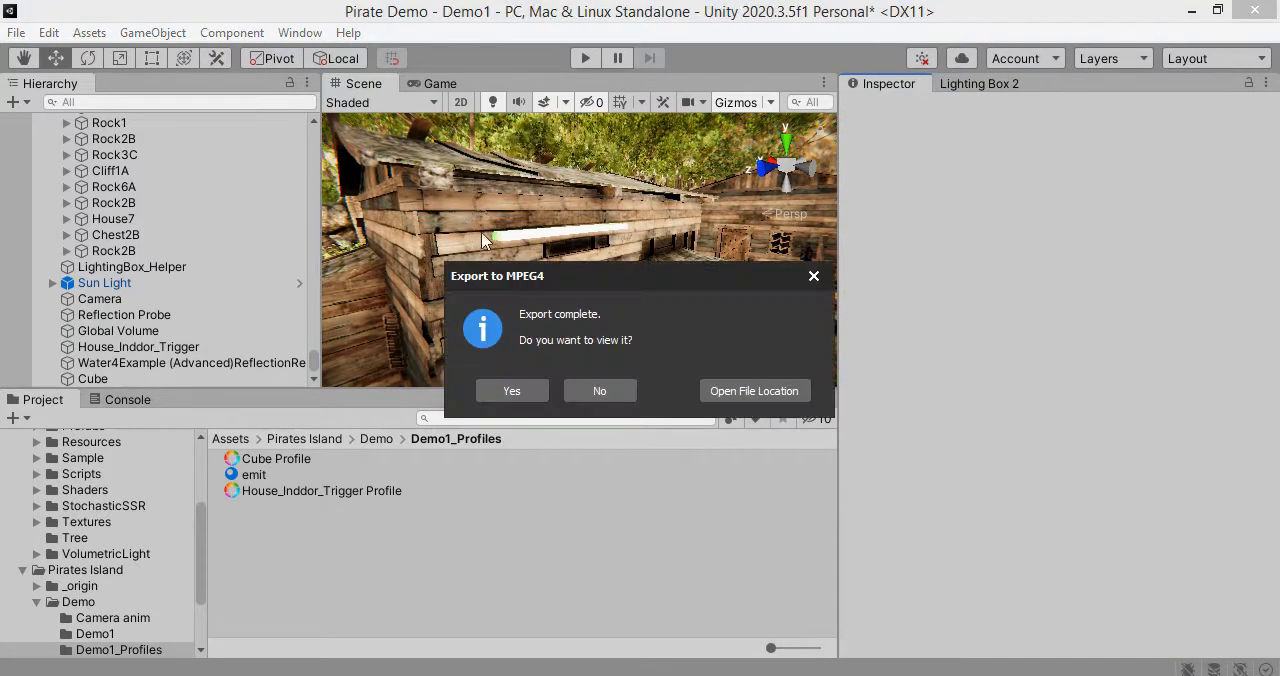
left_click(813, 277)
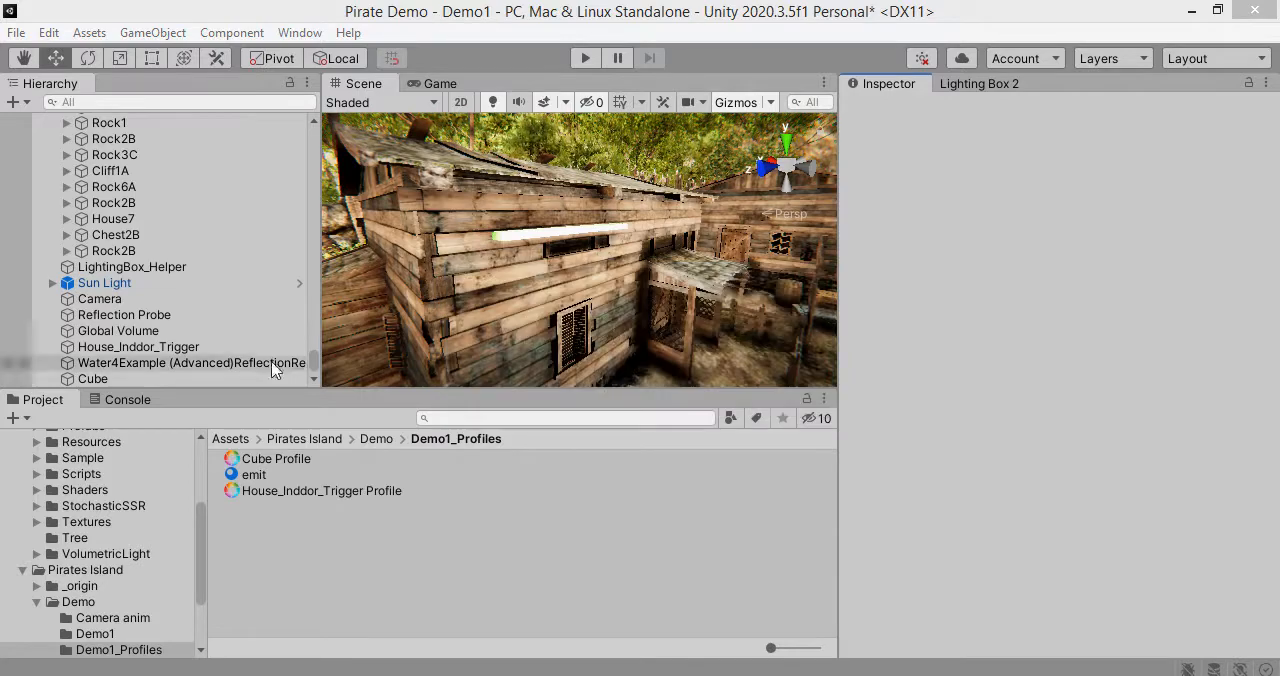
Step: Focus the view on the light strip and create a second 3D Cube there
left_click(517, 247)
key("f")
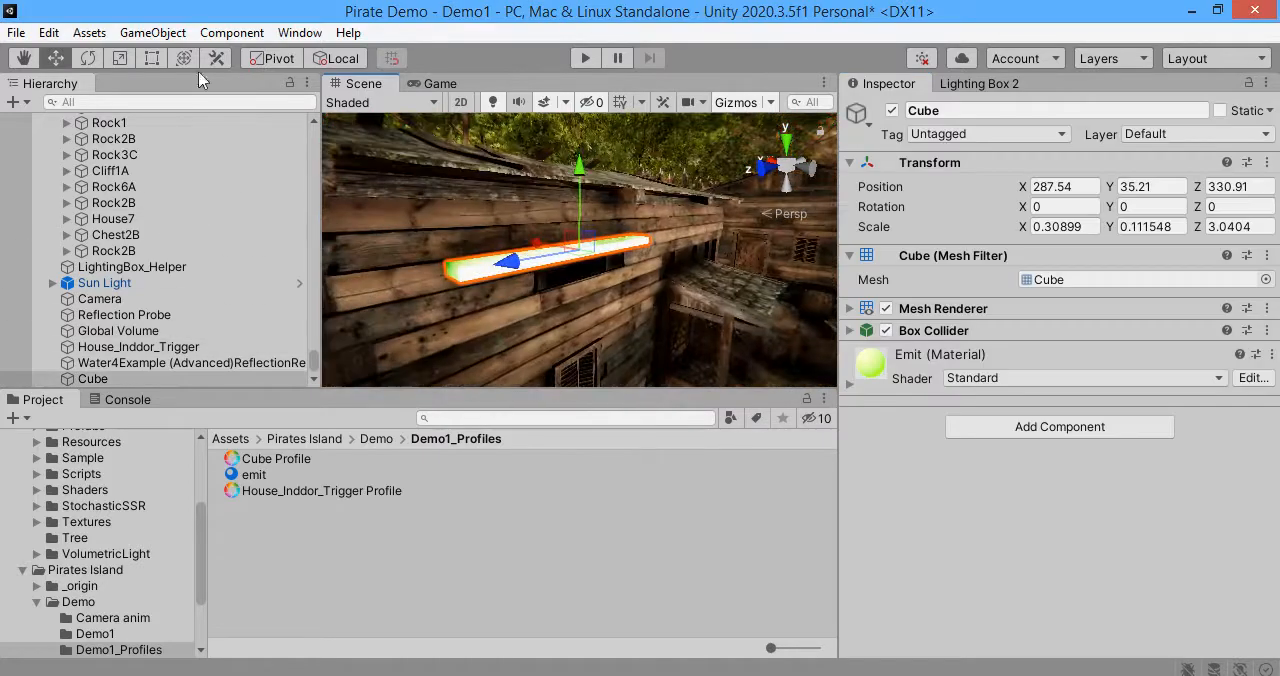
left_click(152, 32)
mouse_move(245, 132)
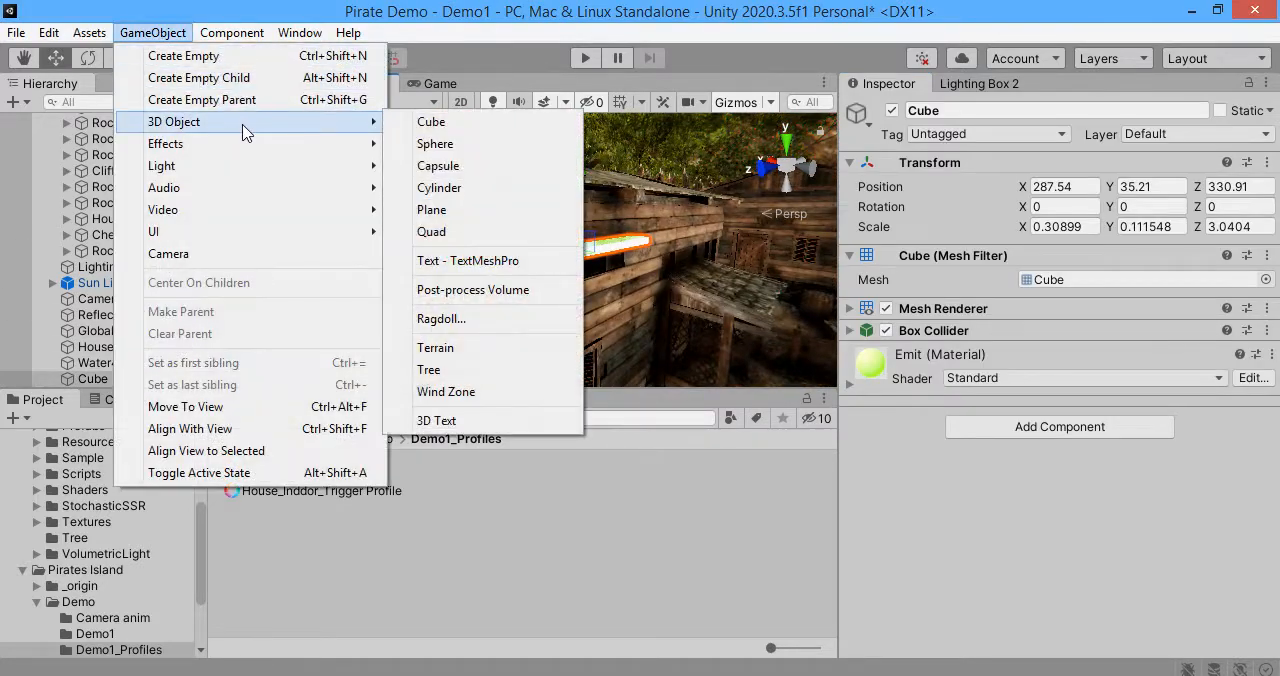
left_click(431, 122)
scroll(590, 240, "down", 5)
Step: Scale the new cube uniformly to about 3.81, disable its Mesh Renderer and expand its Box Collider settings
left_click_drag(548, 213, 828, 299)
key("r")
left_click(885, 309)
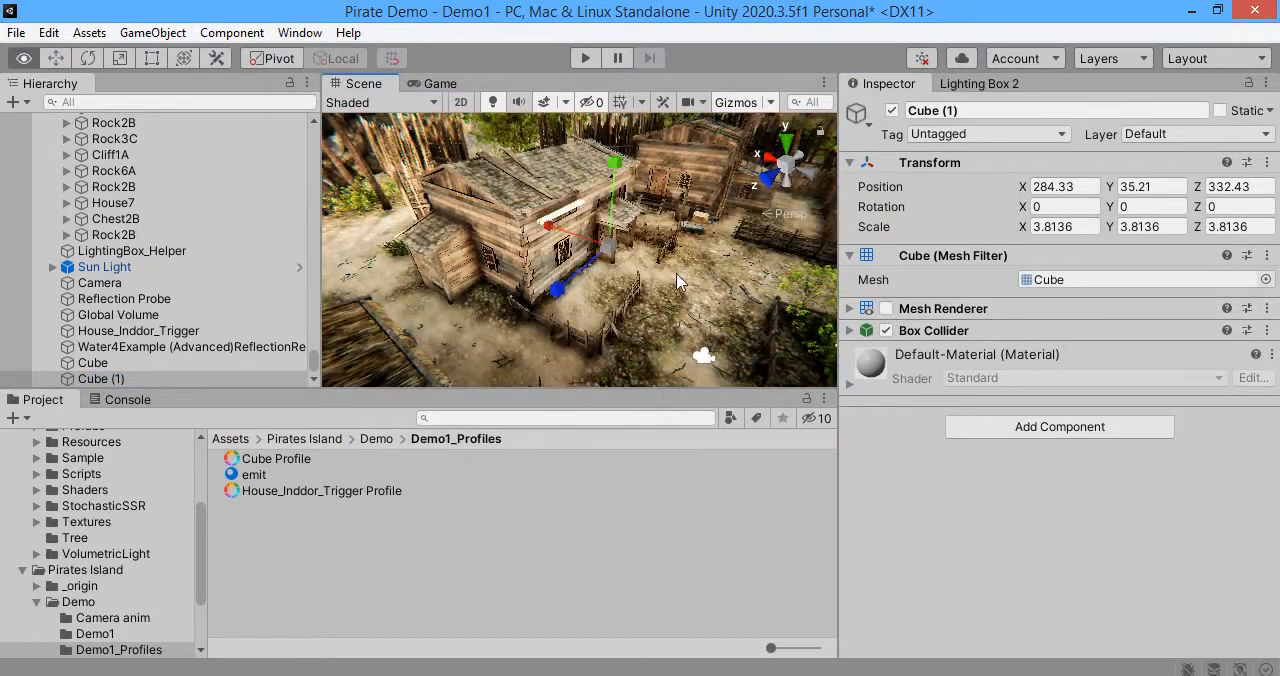
left_click(850, 330)
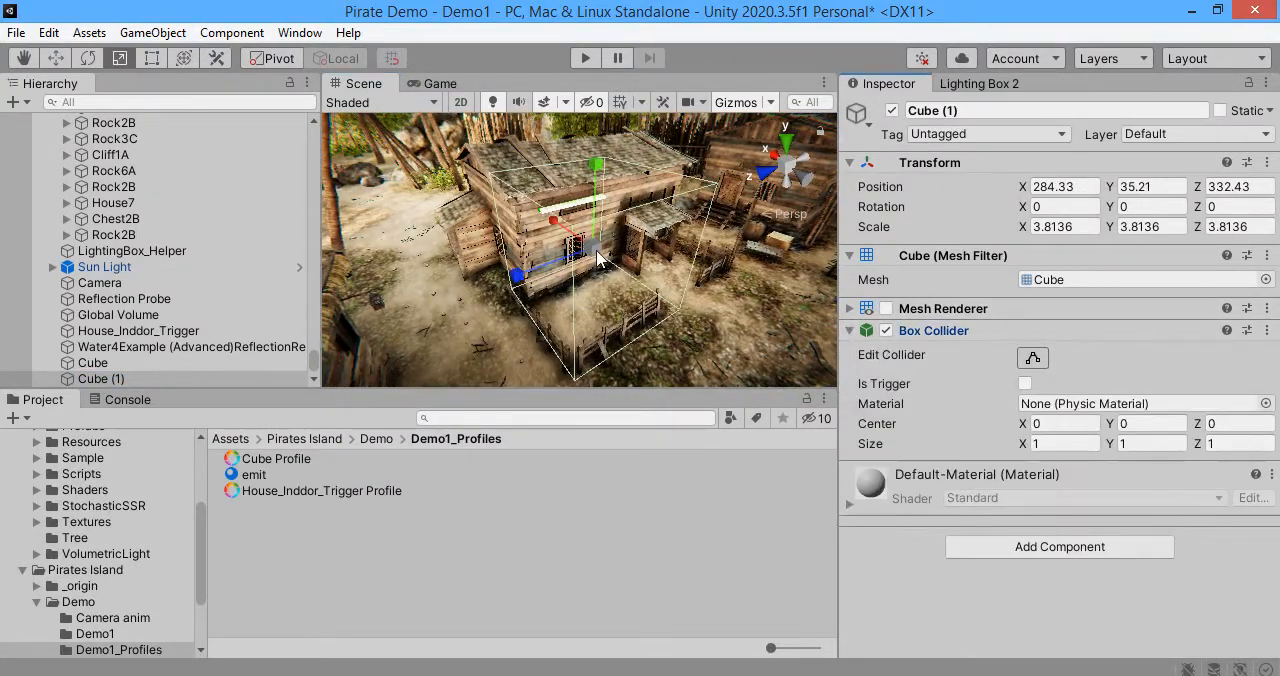
Step: Move the collider cube to X 285.92 and Z 329.38 and stretch its Z scale to about 11.89
left_click_drag(472, 271, 664, 208, "alt")
key("w")
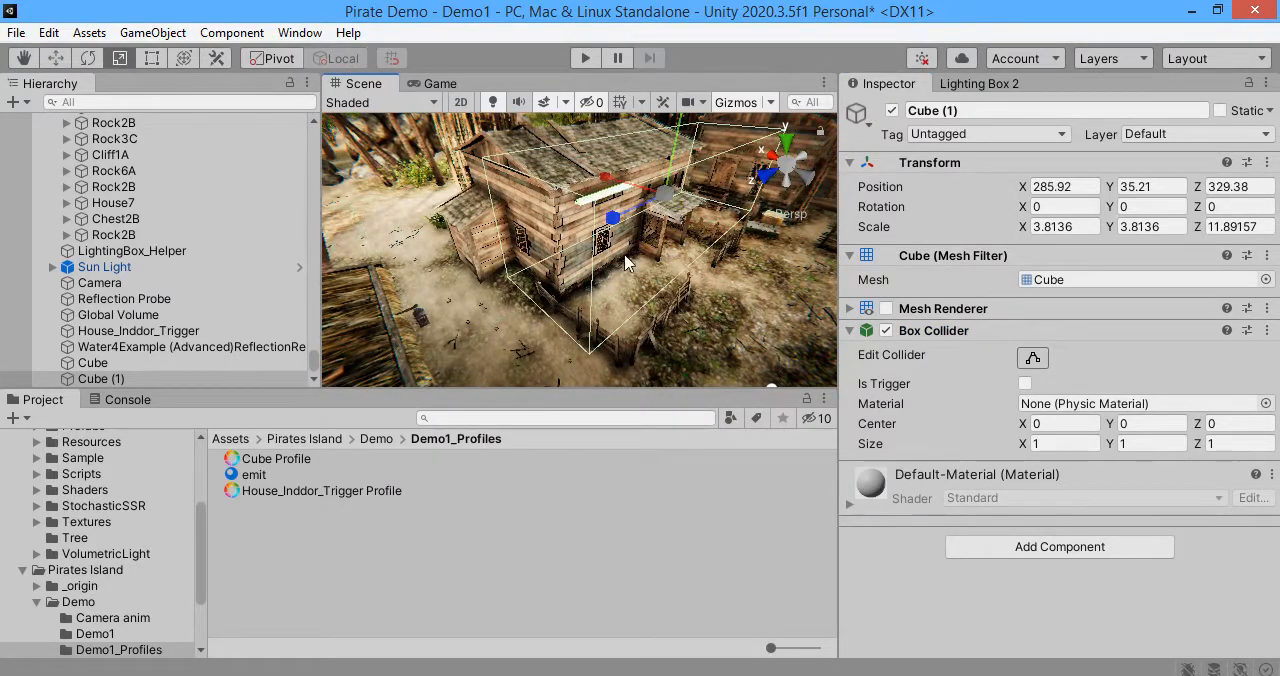
key("w")
right_click_drag(625, 263, 598, 141)
Step: Position the collider cube at Y 33.27 and Z 328, and widen its X scale to about 9.18
left_click_drag(594, 124, 592, 167)
key("r")
left_click_drag(537, 237, 484, 226)
key("w")
left_click_drag(593, 185, 593, 177)
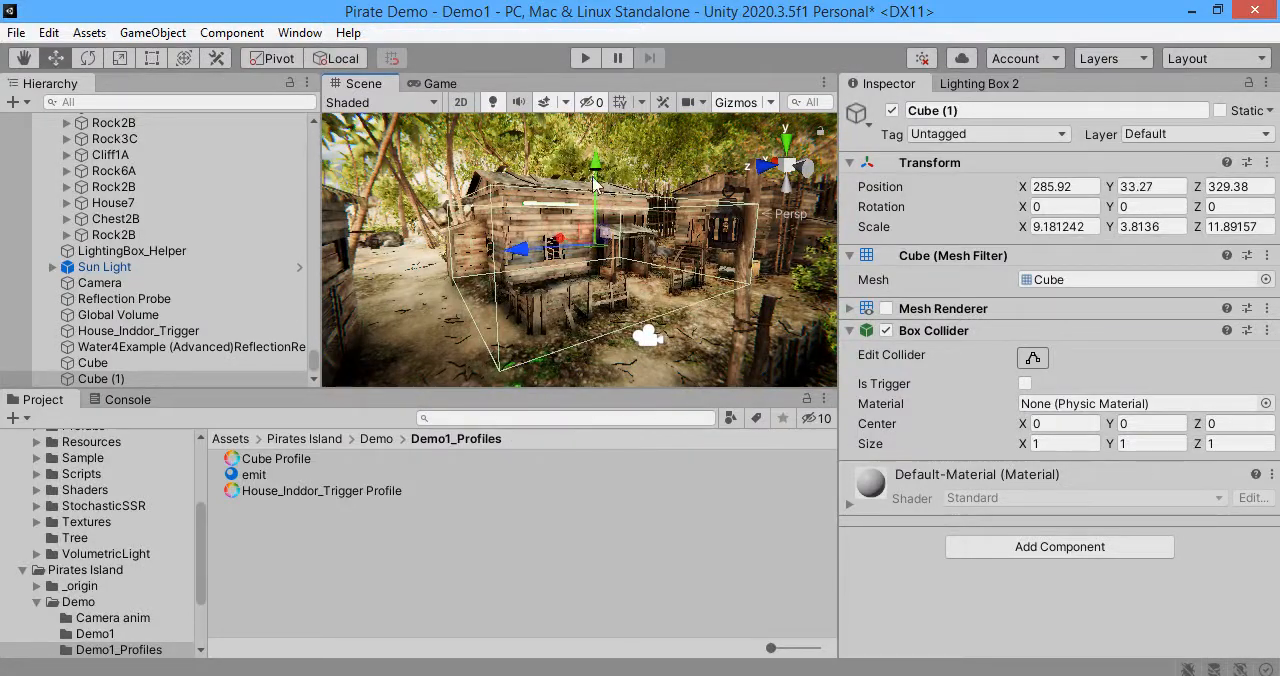
left_click_drag(537, 260, 570, 258)
Step: Add a Post-process Volume component to the collider cube and rename the object Emit_Trigger_Local
left_click(985, 548)
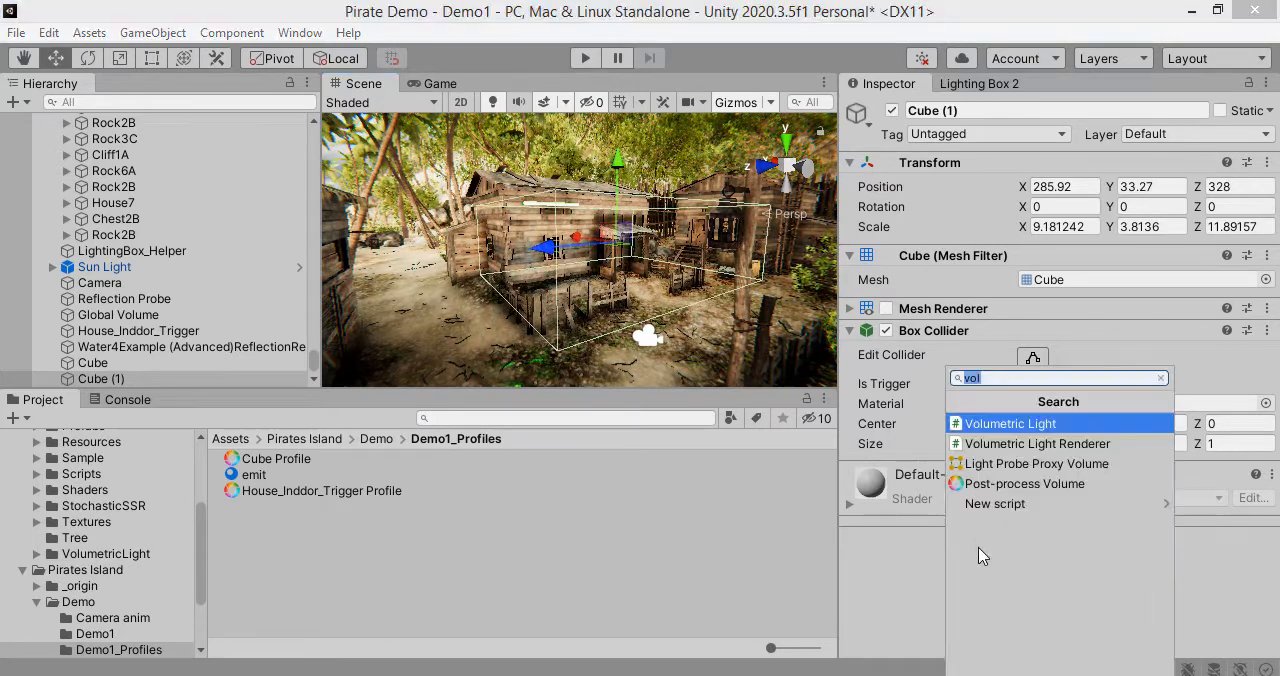
left_click(990, 484)
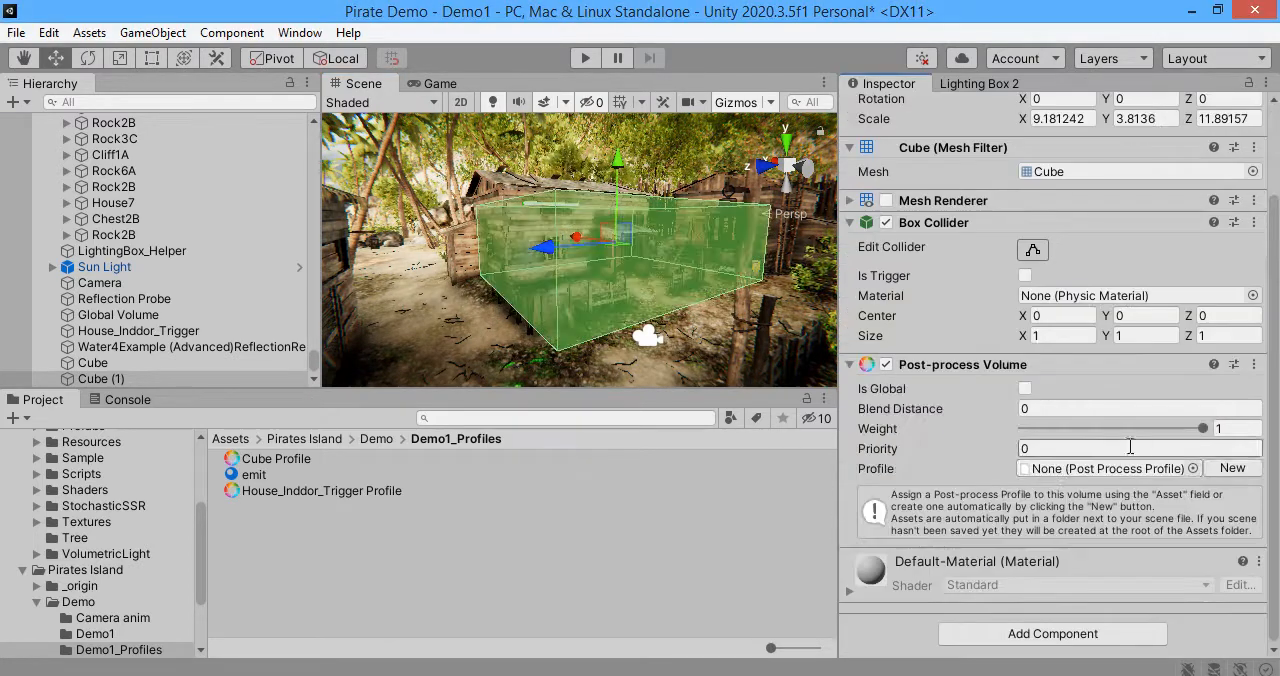
left_click(167, 379)
left_click(136, 379)
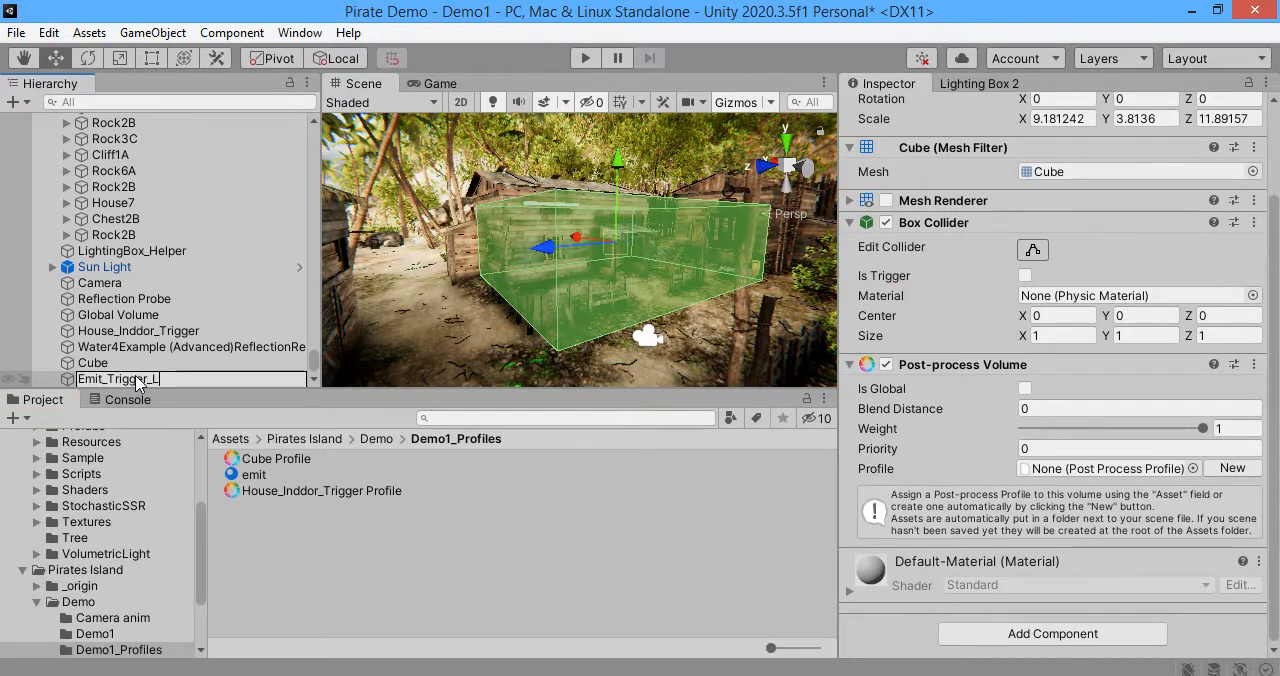
type("Emit_Trigger_Local")
key("Return")
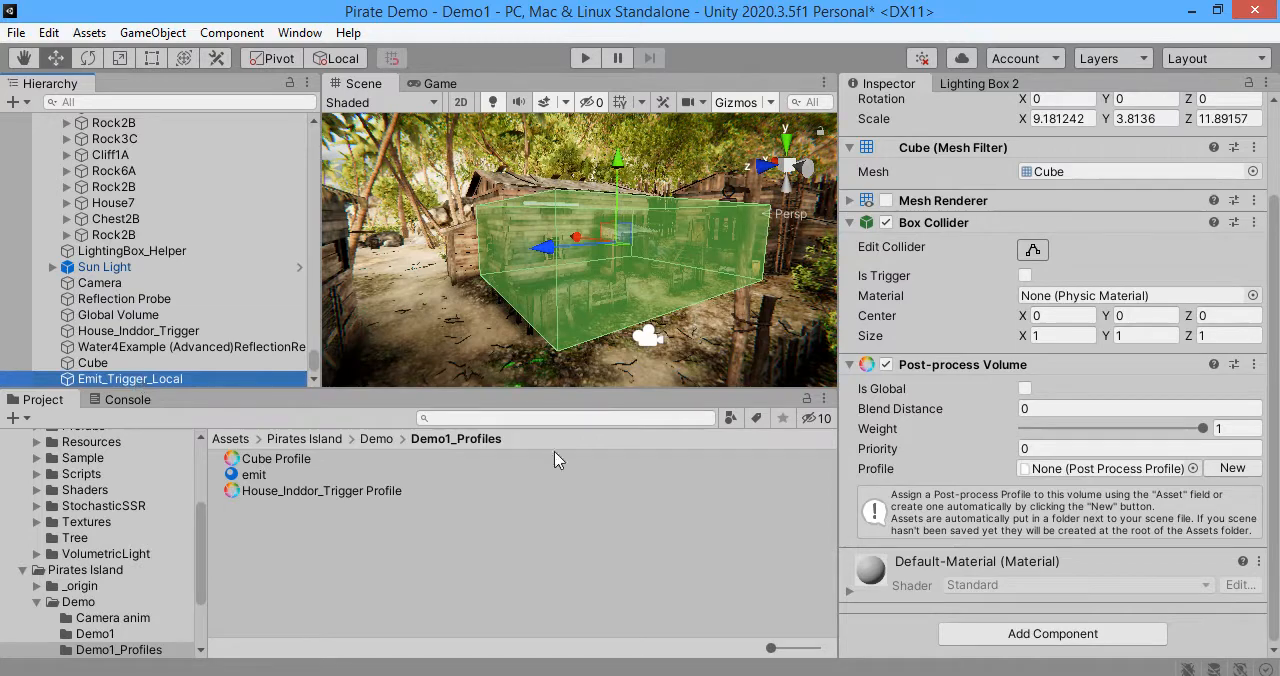
Step: Create a new profile for the volume, add a Bloom effect to it and expand the Bloom settings
left_click(1232, 468)
left_click(1100, 553)
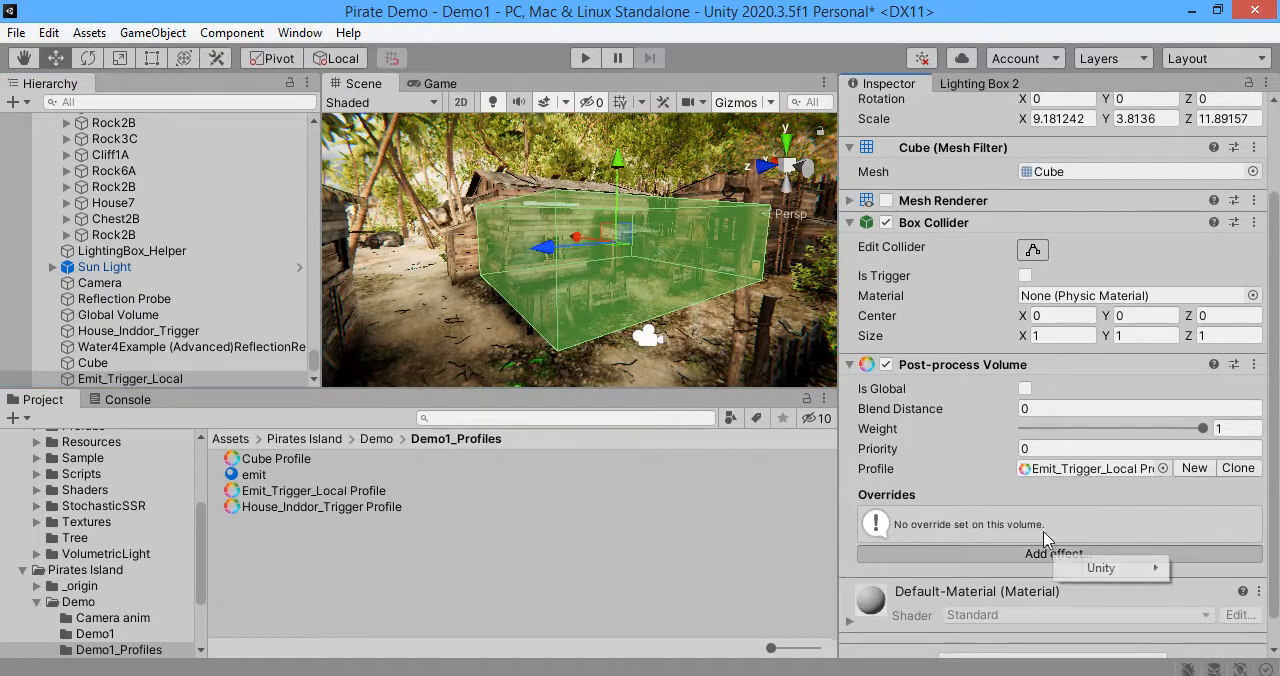
mouse_move(1096, 566)
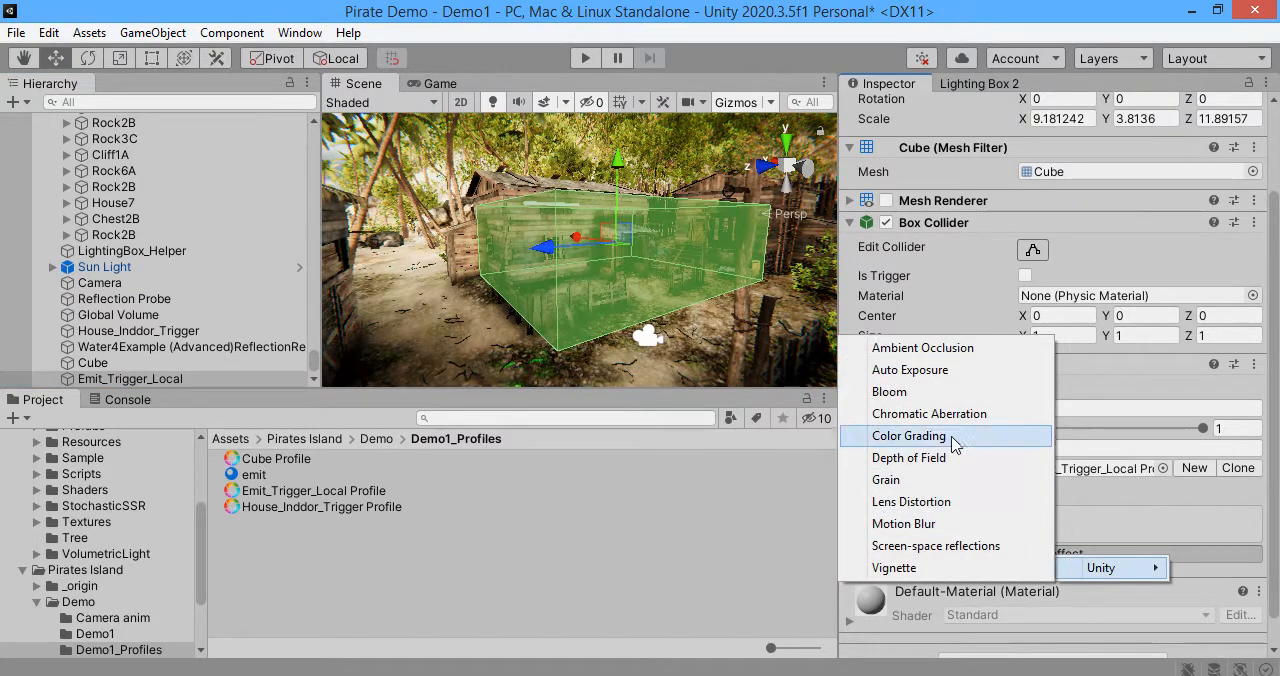
left_click(945, 397)
left_click(926, 497)
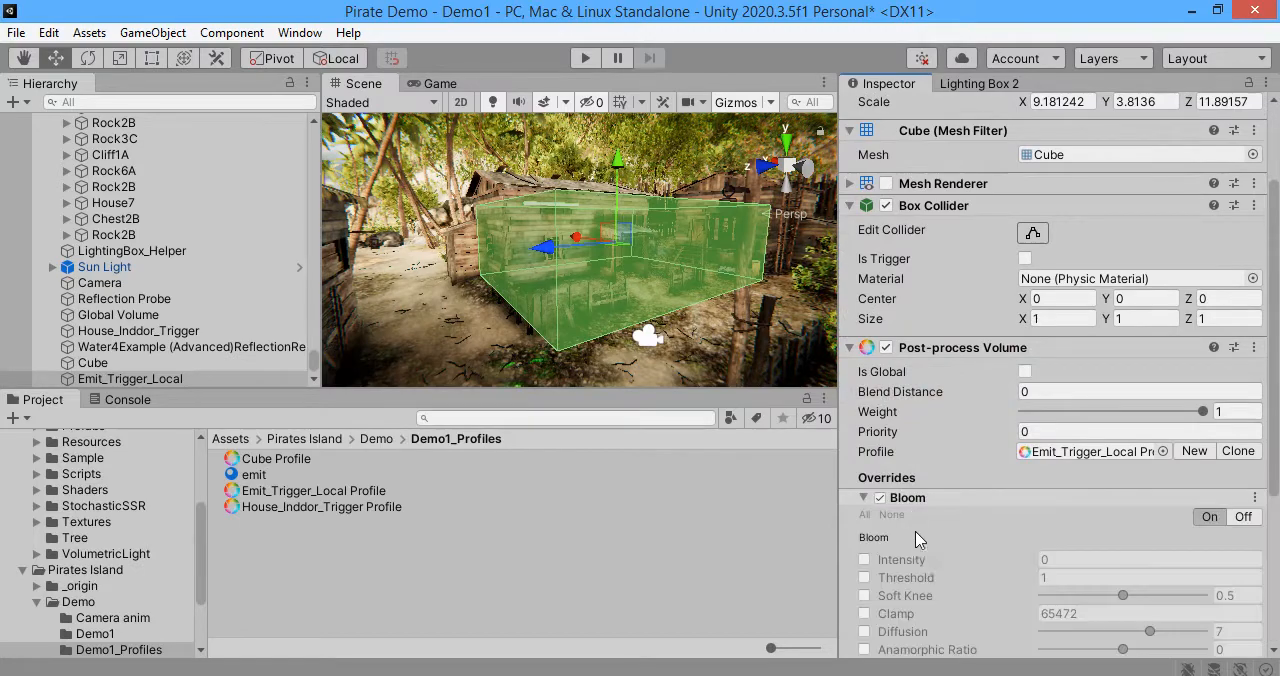
Step: Enable the Bloom Intensity, Threshold and Soft Knee overrides and set Intensity to 6.5
left_click(864, 560)
left_click(864, 578)
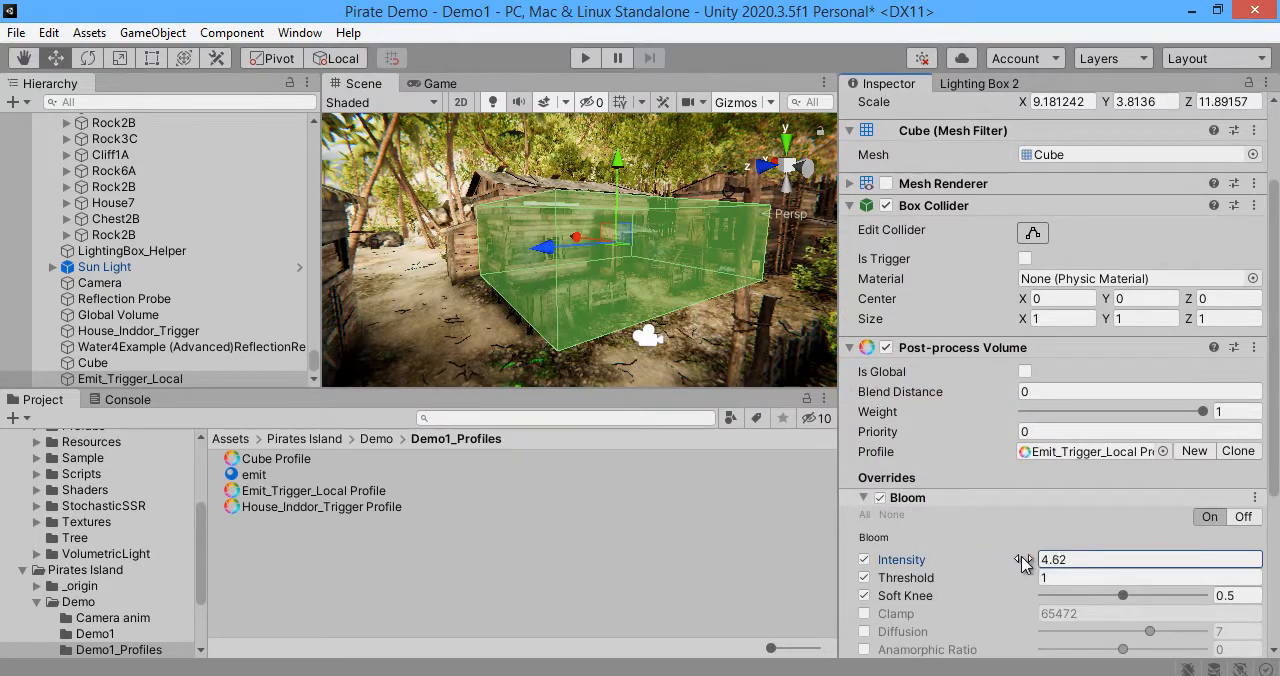
left_click_drag(1022, 563, 1056, 562)
Step: Set the volume's Priority to 1, and toggle Is Global on and back off to compare the bloom
right_click_drag(714, 258, 686, 268)
key("w")
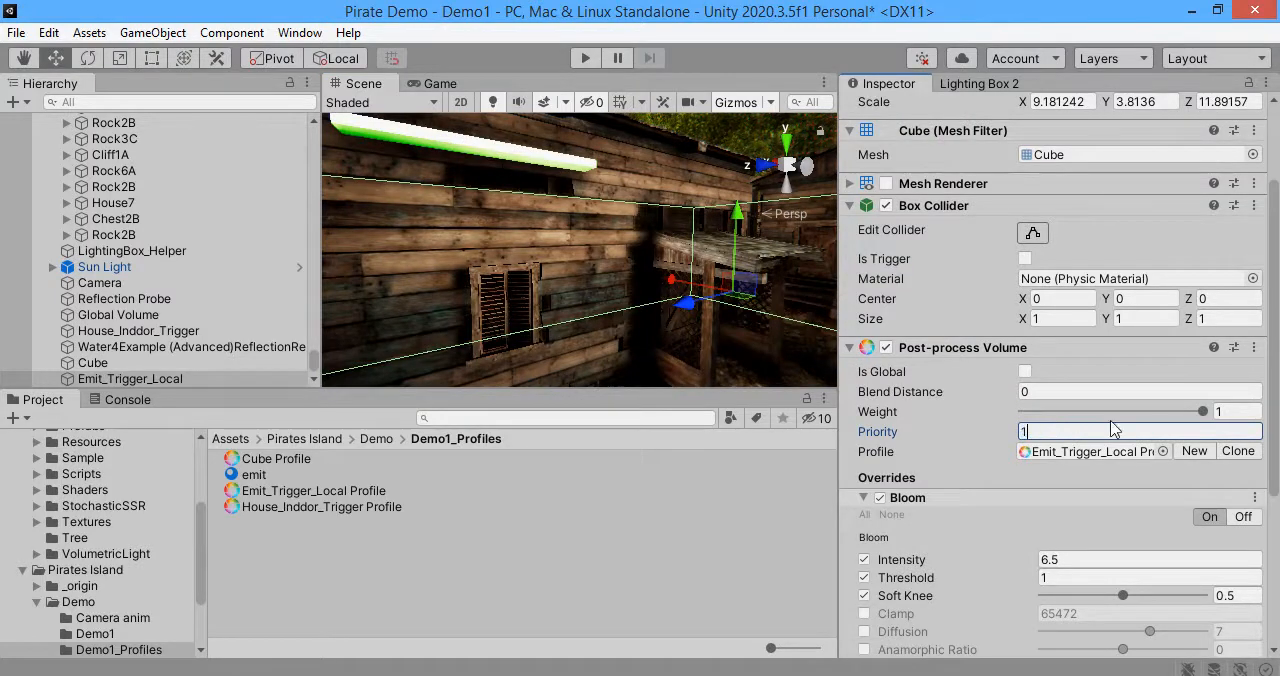
left_click(1024, 372)
left_click(1024, 372)
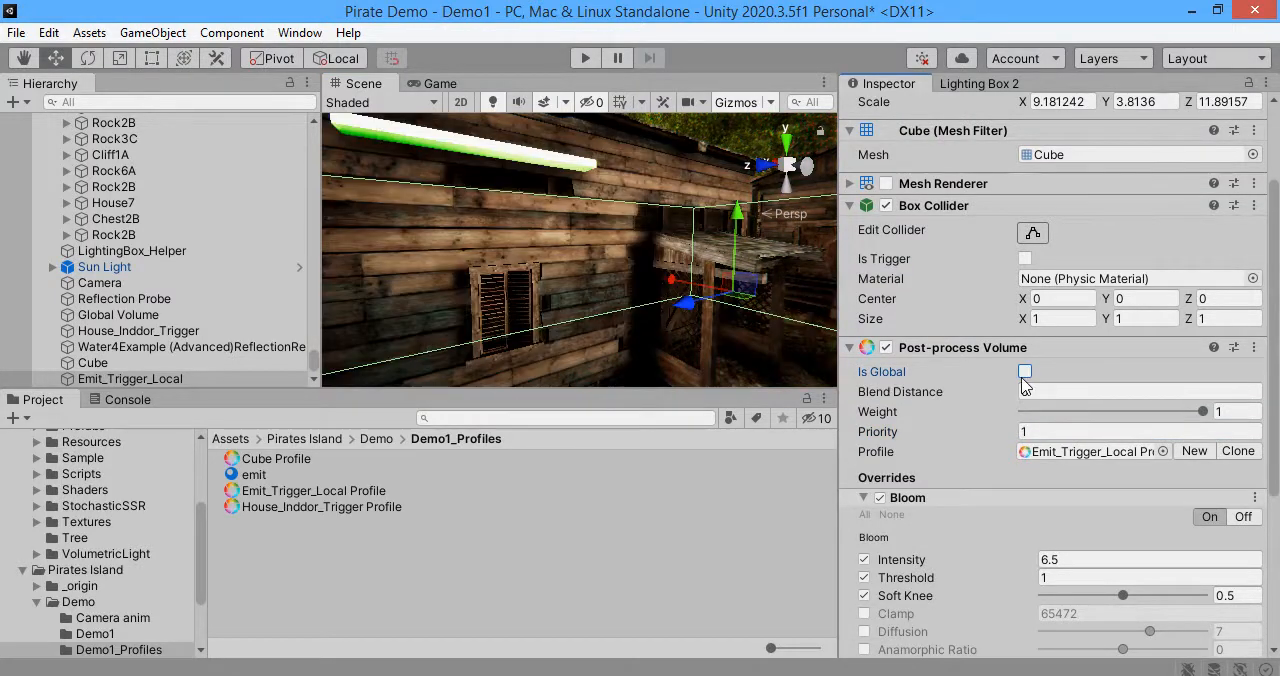
left_click(1024, 372)
left_click(1024, 372)
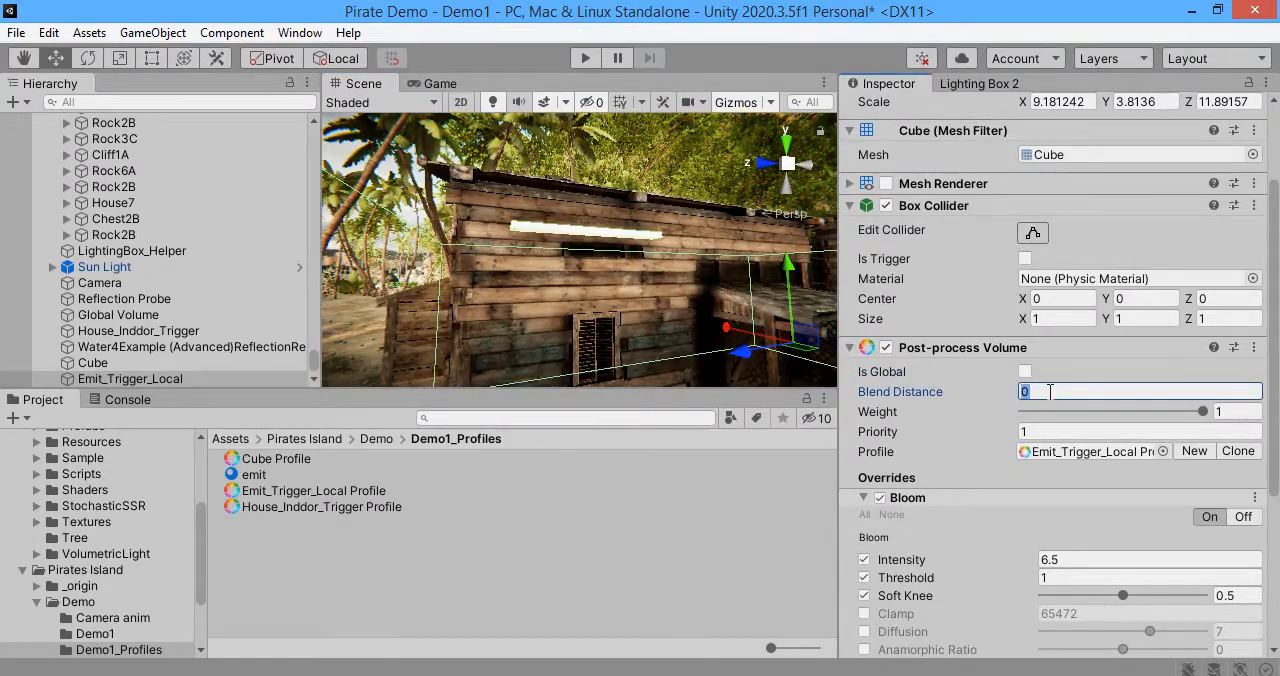
Step: Set the volume's Blend Distance to 3 and view the bloom from farther away
type("3")
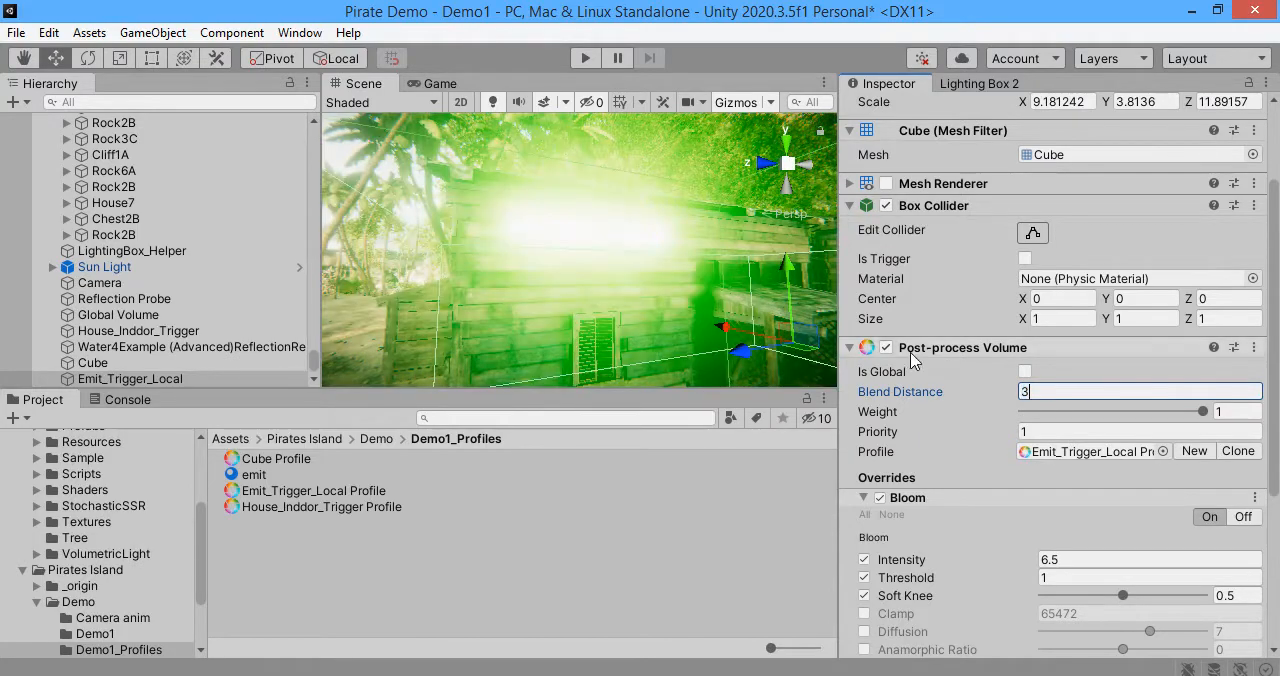
right_click_drag(655, 301, 662, 330)
key("s")
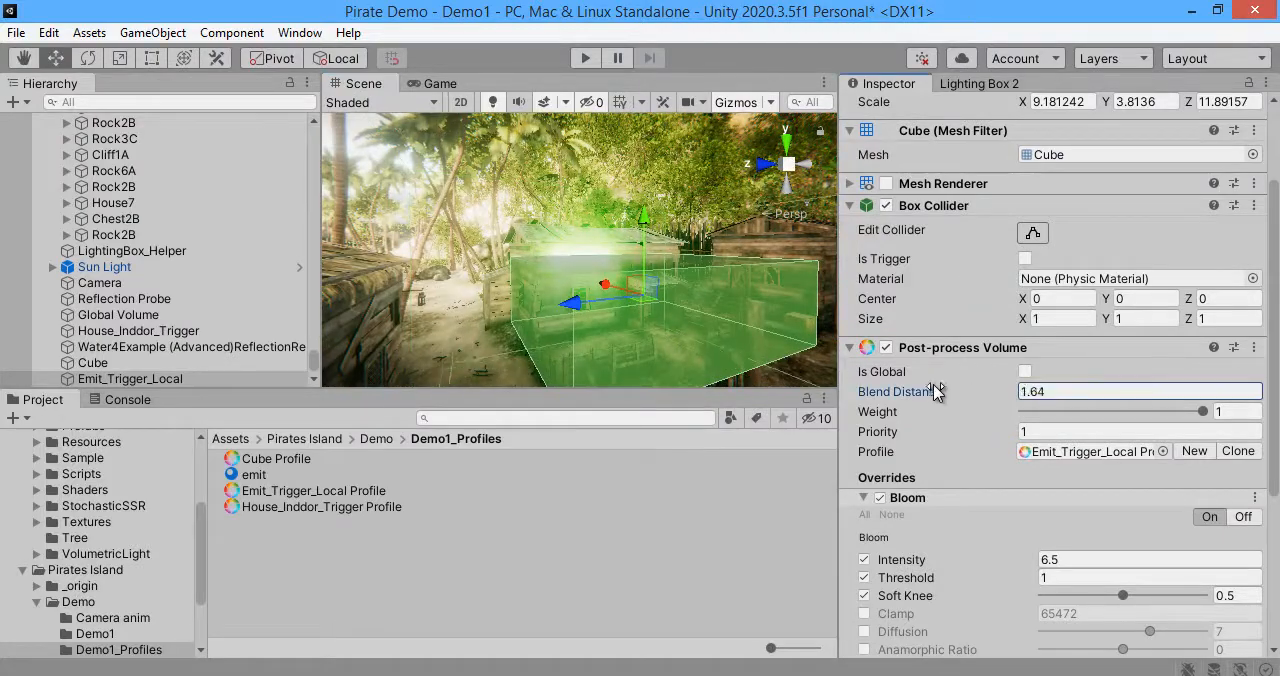
Step: Reduce the volume's Blend Distance to about 0.11 and view the transition by moving in and out of the volume
left_click_drag(935, 391, 890, 383)
key("w")
right_click_drag(612, 292, 580, 309)
key("s")
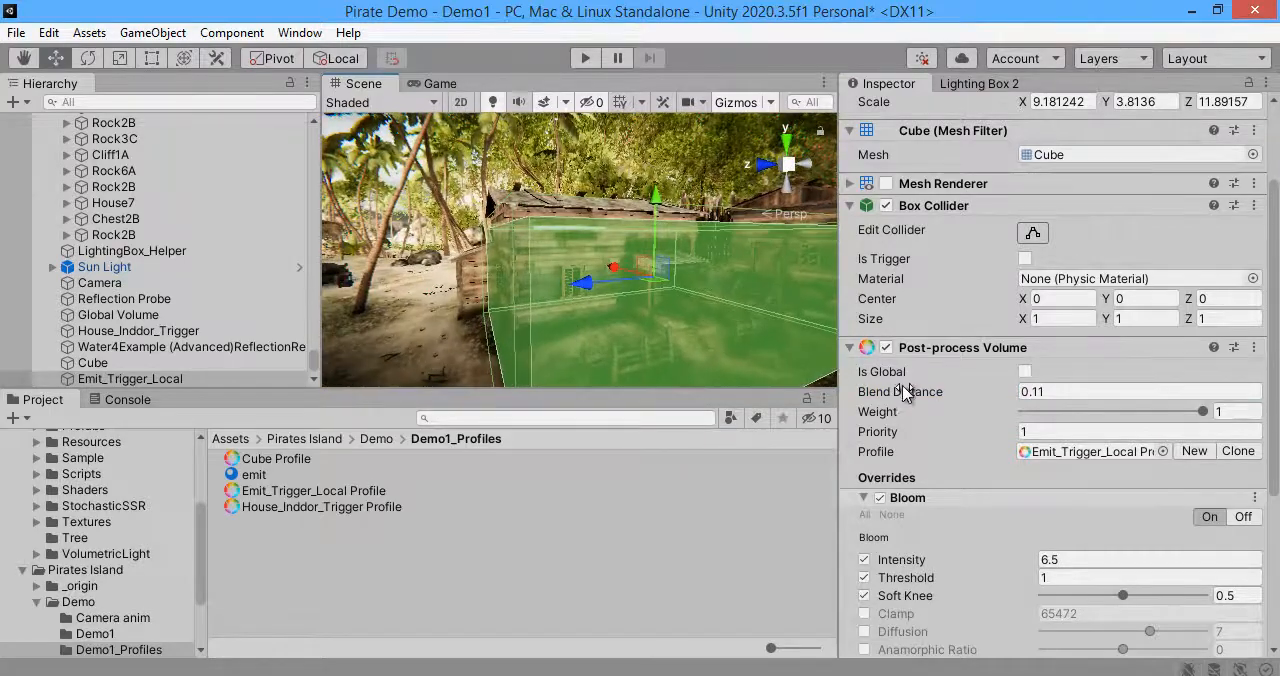
Step: Raise the volume's Blend Distance to about 0.34 and check the transition at the volume's edge
left_click_drag(919, 392, 916, 393)
key("s")
right_click_drag(675, 286, 663, 282)
key("w")
left_click(643, 106)
left_click(567, 104)
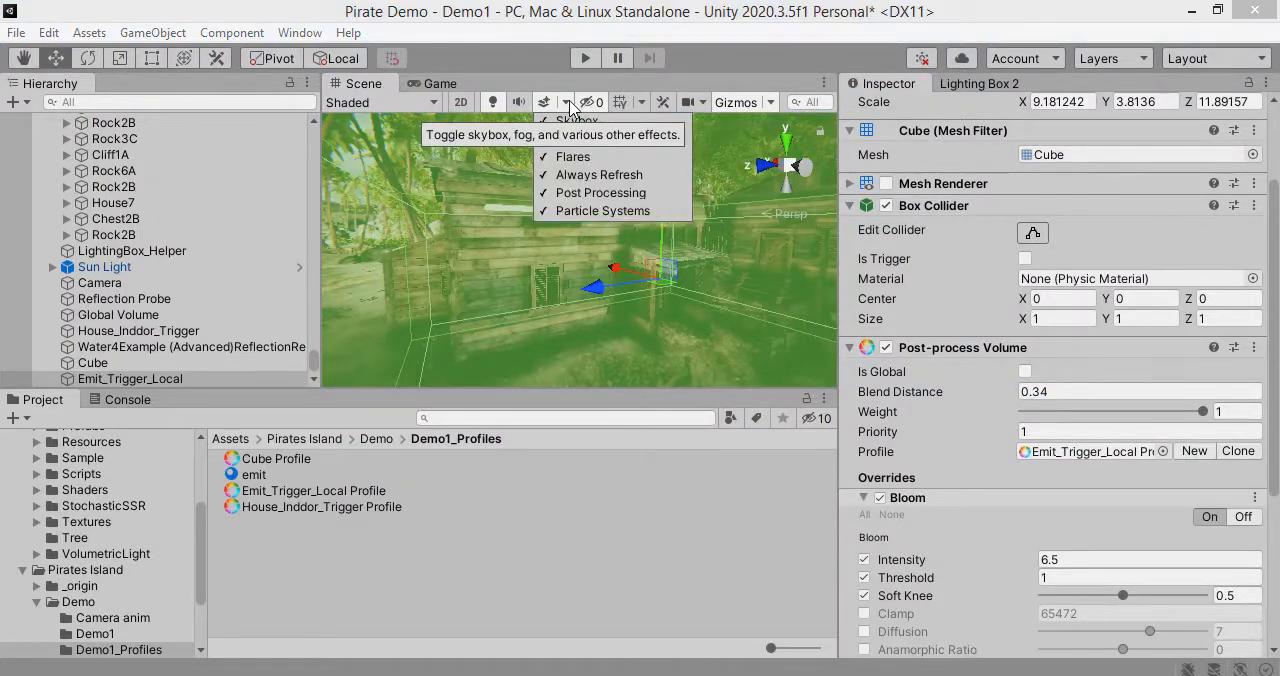
left_click(524, 295)
key("s")
right_click_drag(524, 295, 561, 300)
Step: Run the scene in Play mode, set the volume's Blend Distance to 3 and return control to the Game view
key("ctrl+p")
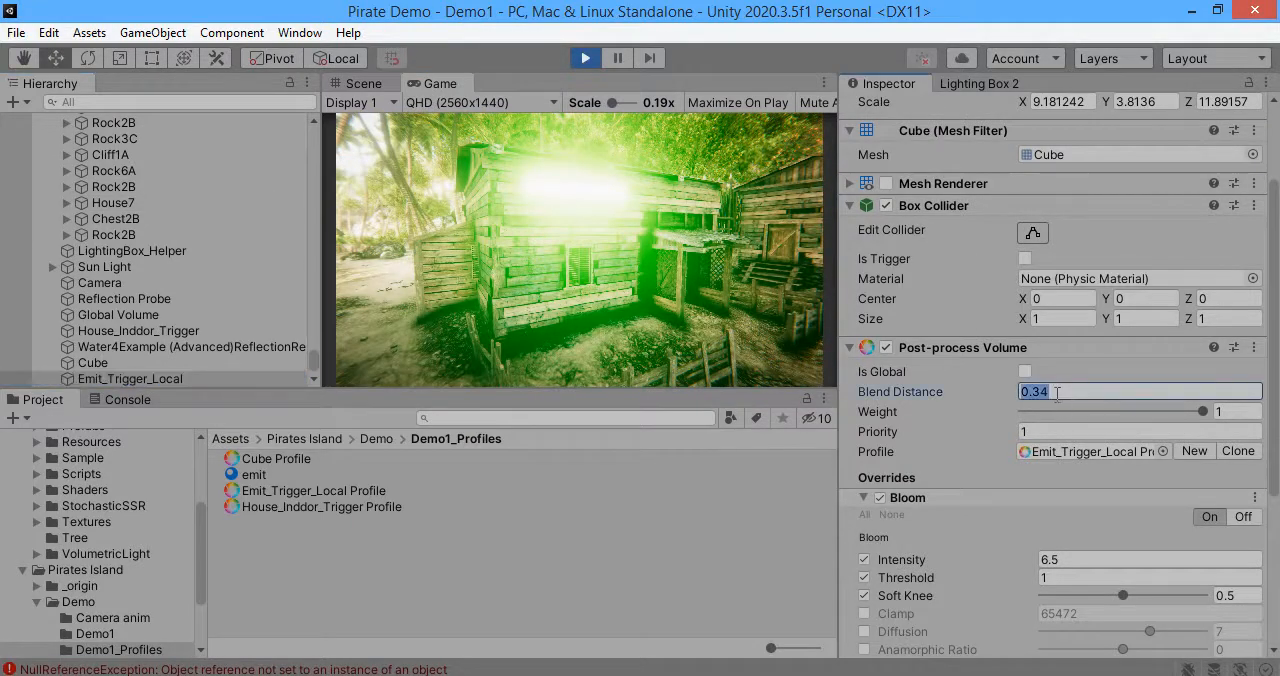
type("3")
left_click(752, 258)
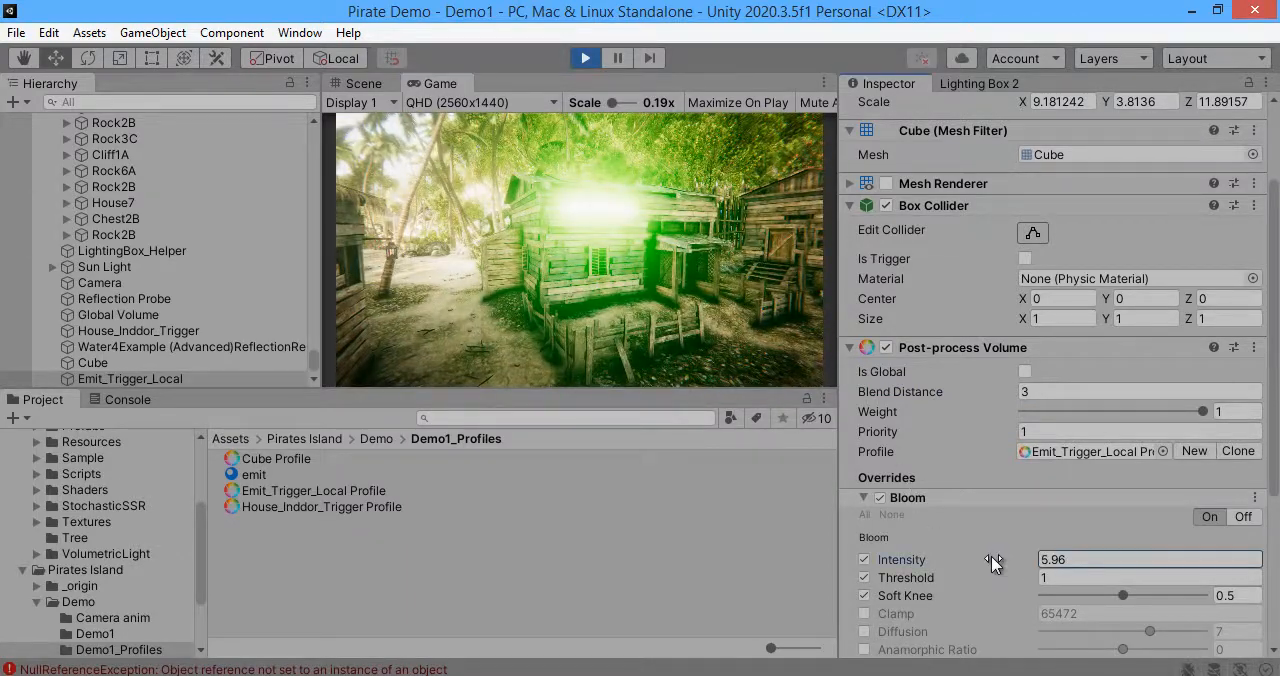
Step: Set the volume's Bloom Intensity to 4.58 and its Threshold to 9.92
left_click_drag(993, 563, 948, 557)
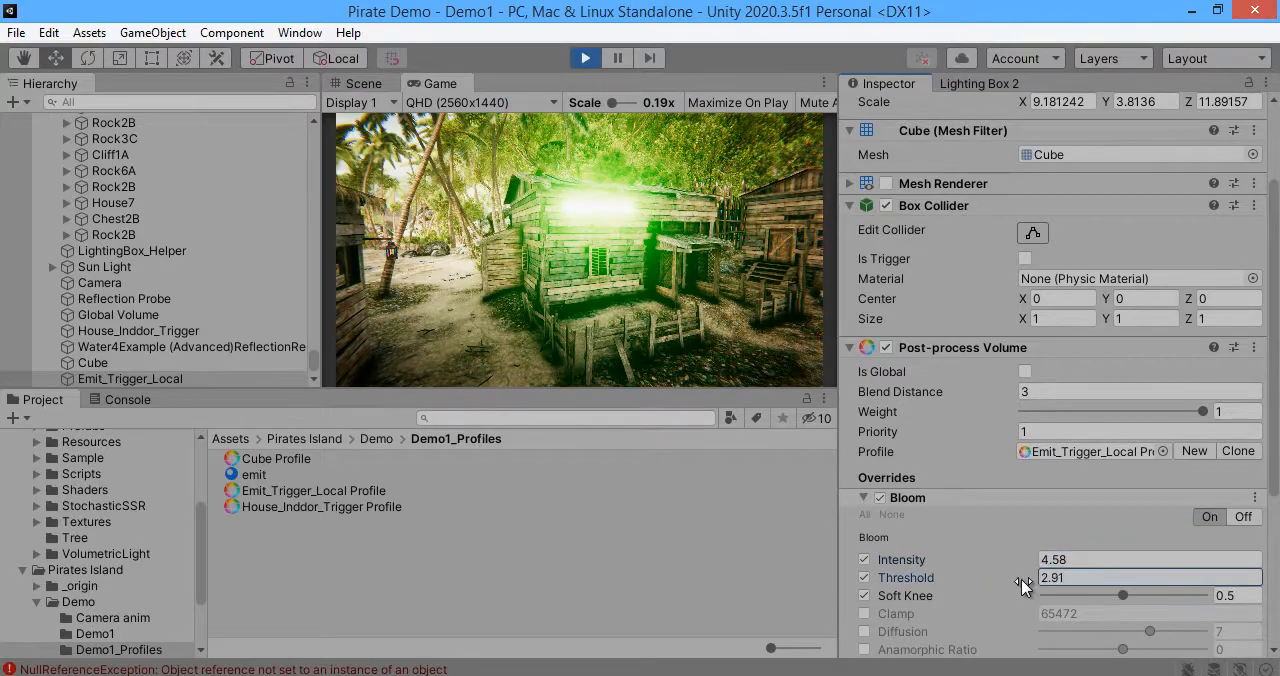
left_click_drag(1024, 584, 1148, 580)
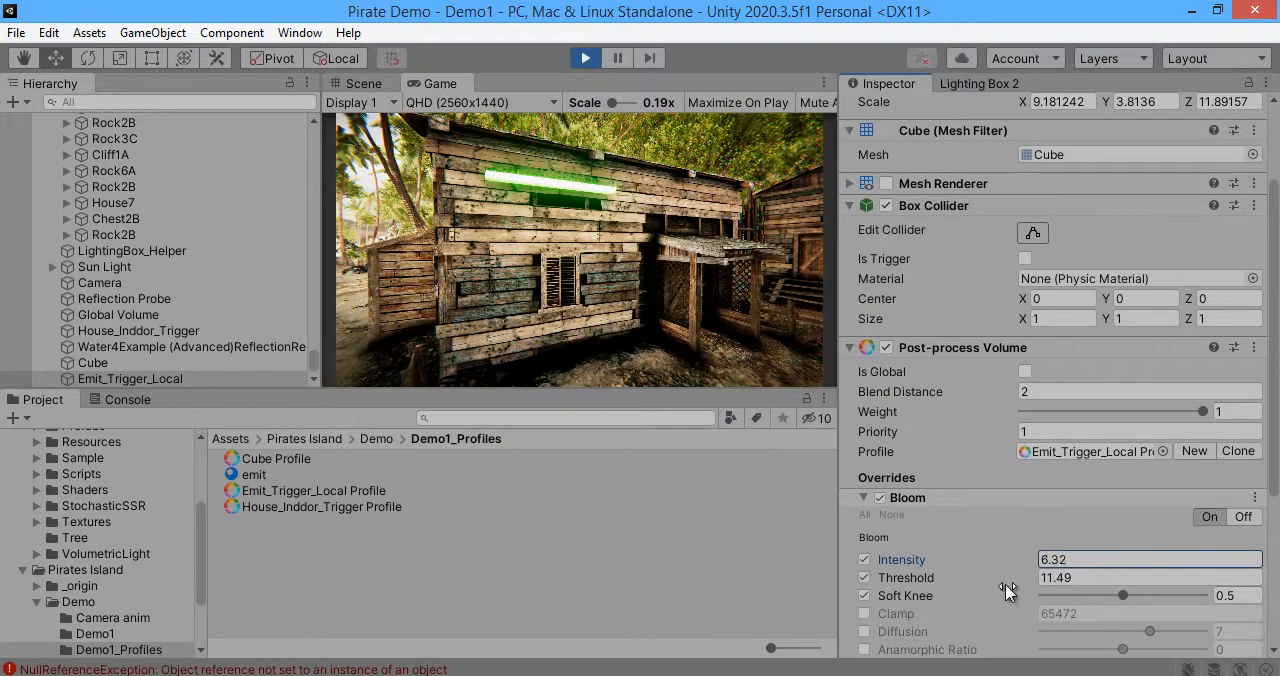
left_click_drag(985, 577, 980, 577)
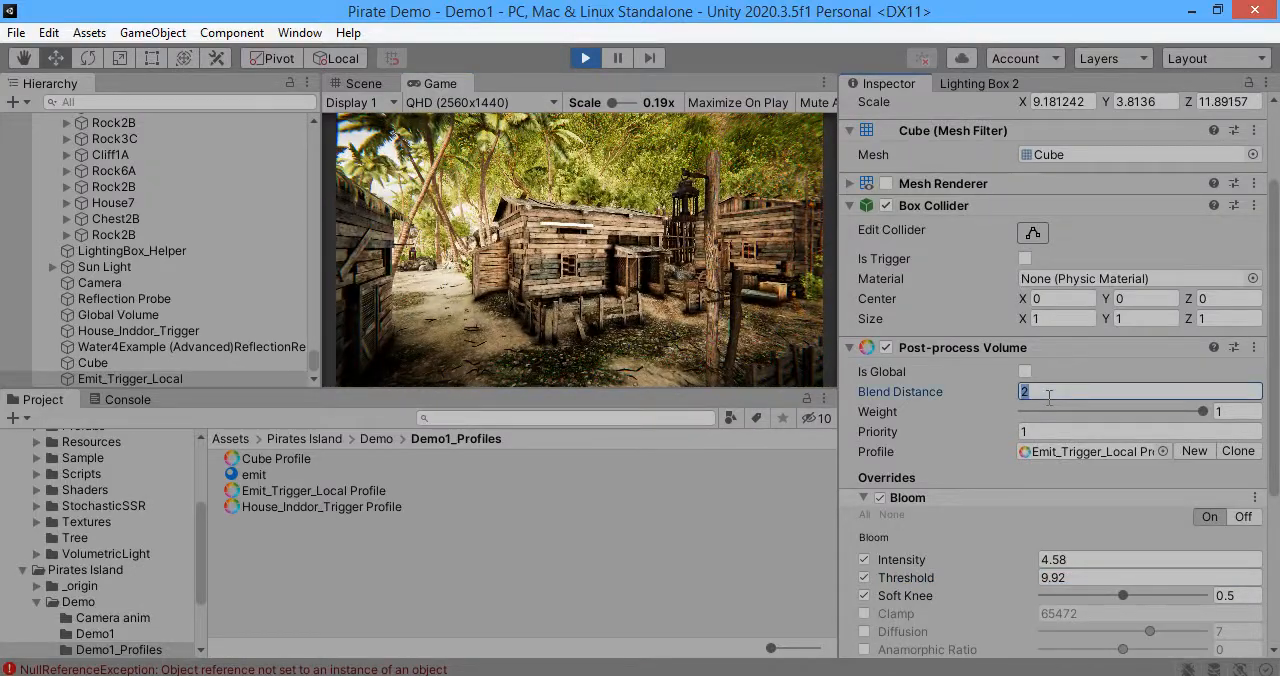
Step: Set the volume's Blend Distance to 0 and check the bloom change by moving in and out of the volume
left_click(645, 250)
key("w")
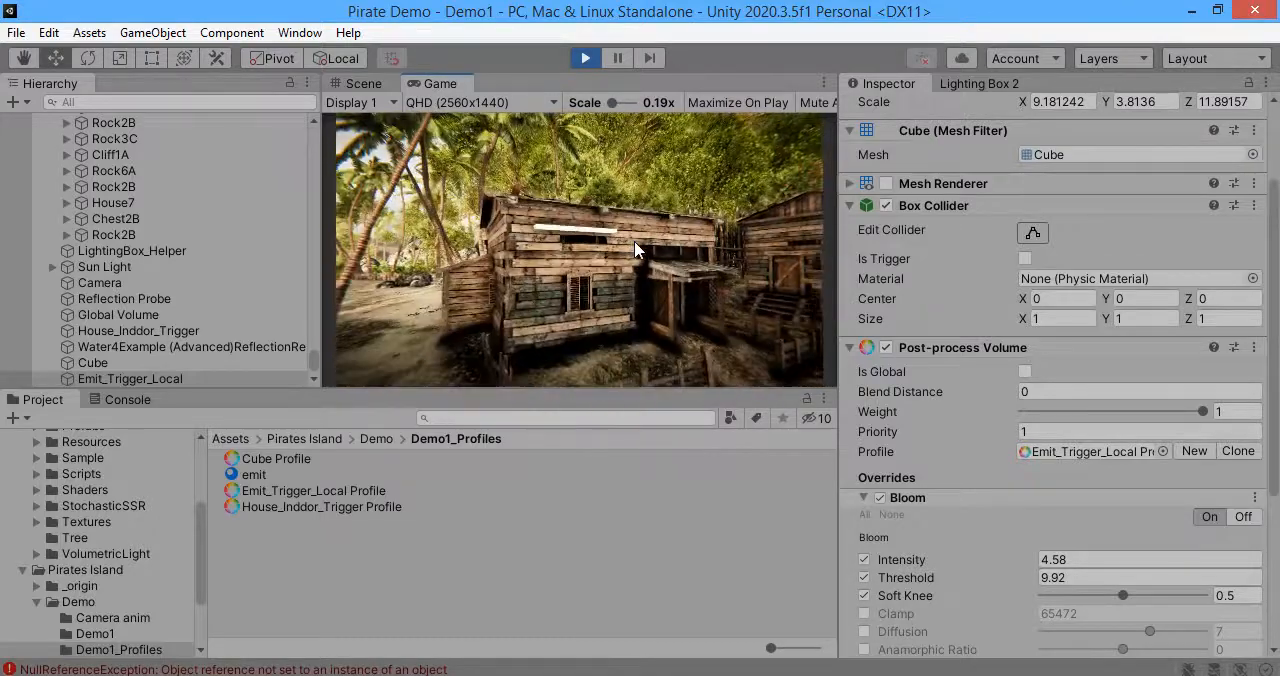
key("w")
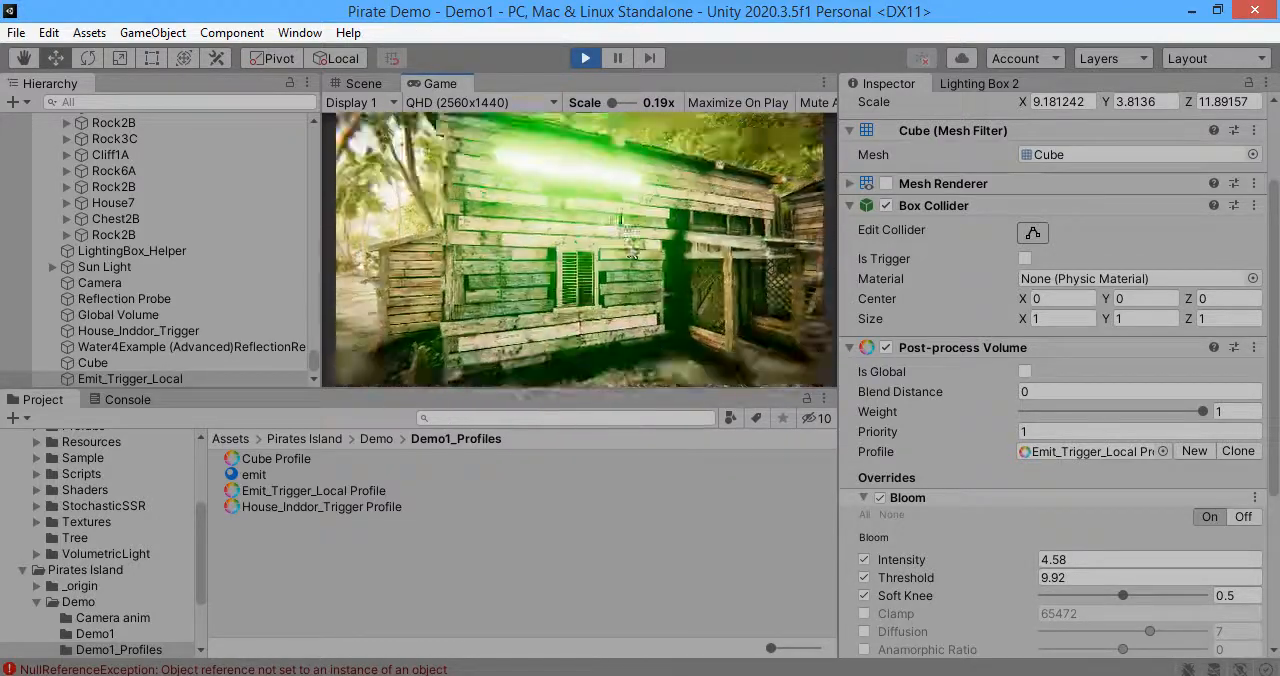
key("s")
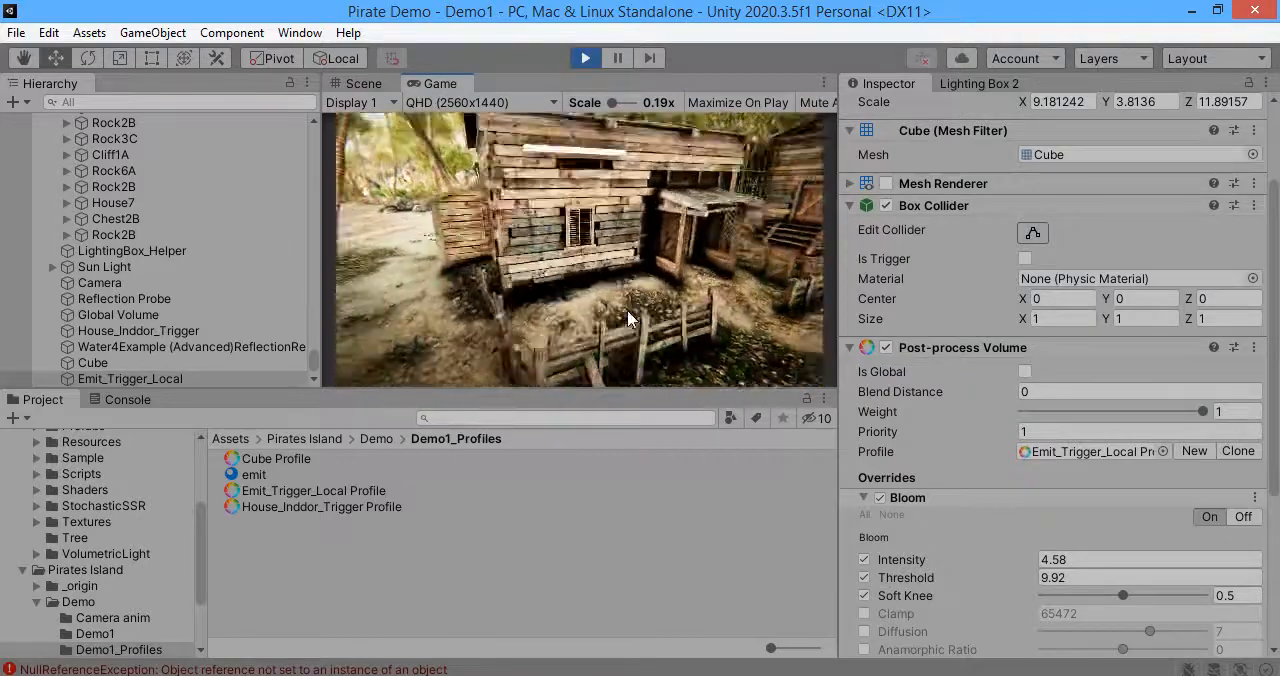
key("w")
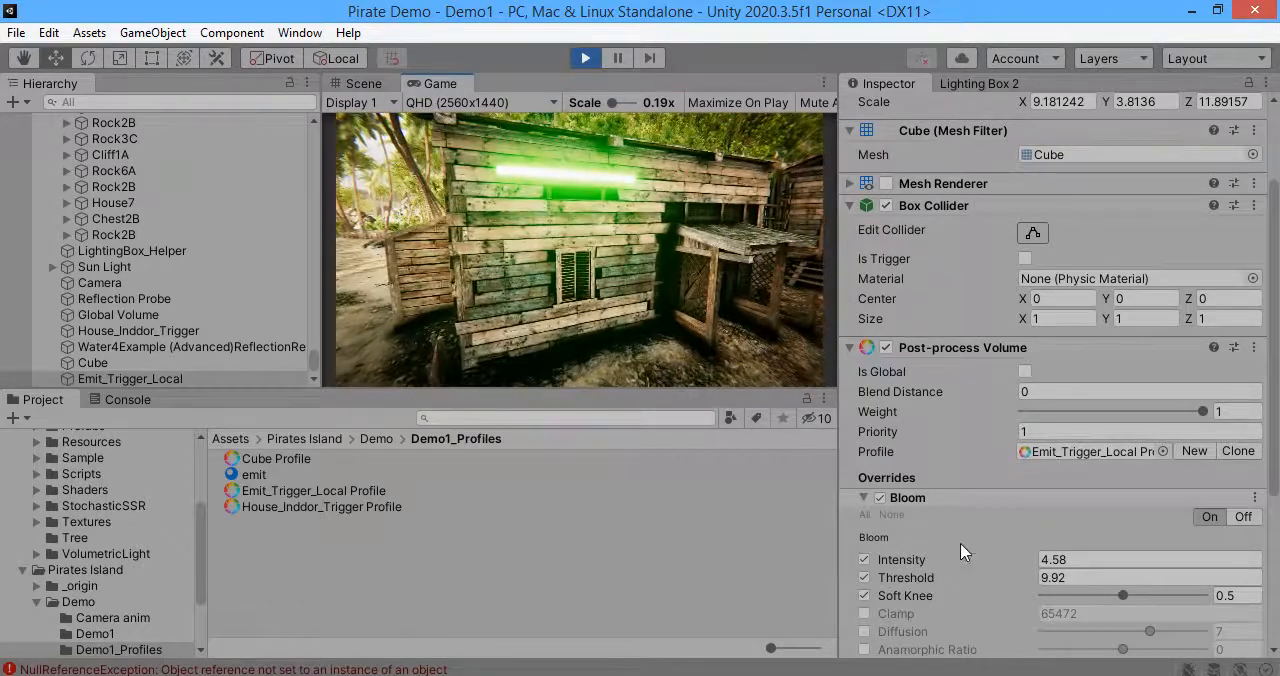
Step: Add an Auto Exposure effect to the volume, collapse Bloom and set the Game view resolution to Full HD (1920x1080)
scroll(962, 551, "down", 5)
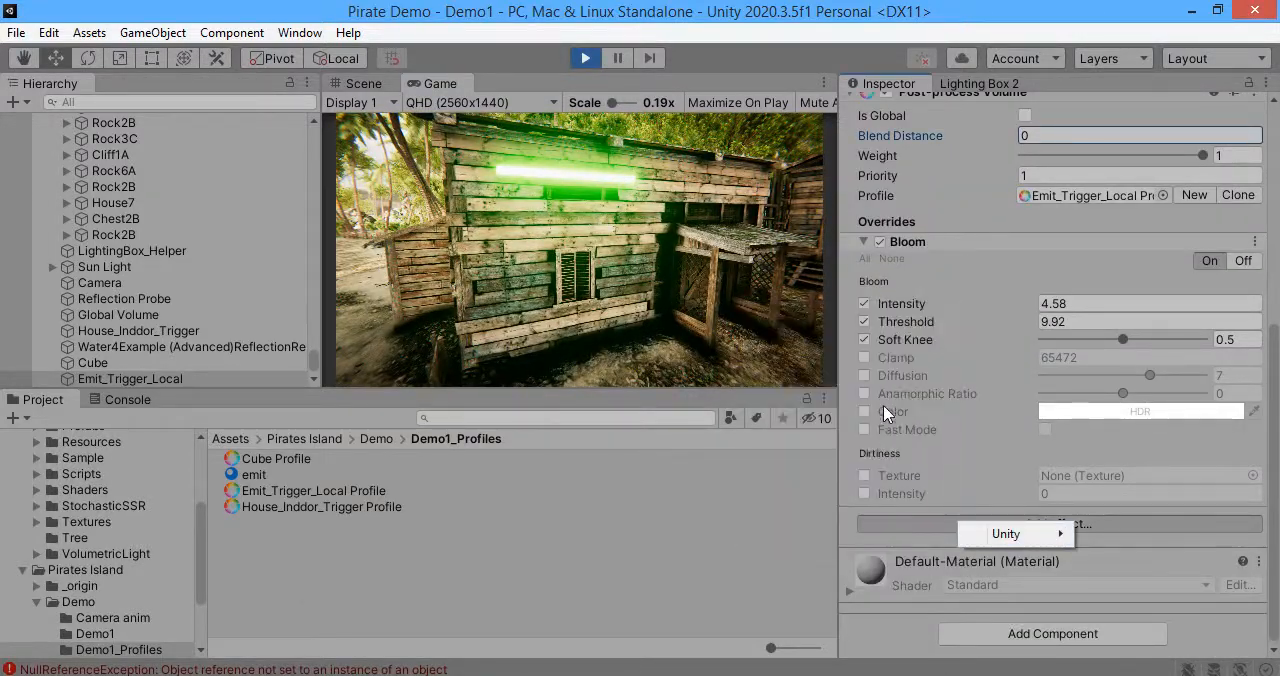
mouse_move(1010, 533)
left_click(815, 335)
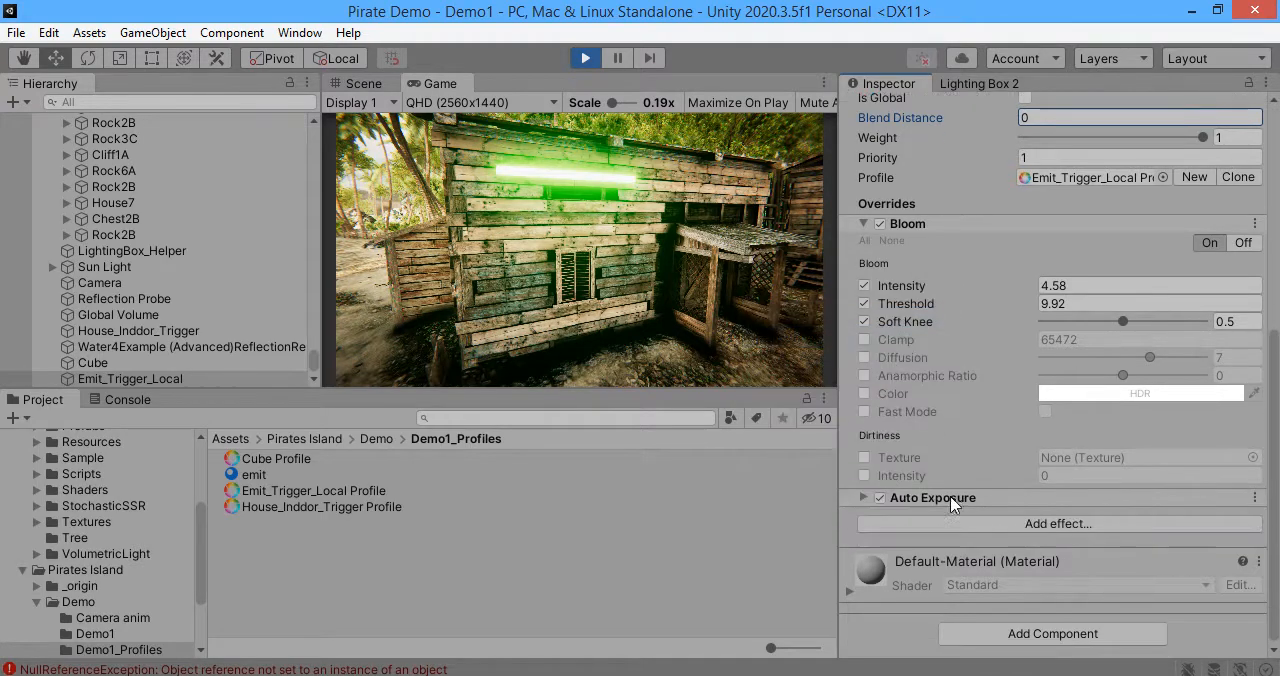
scroll(906, 419, "up", 3)
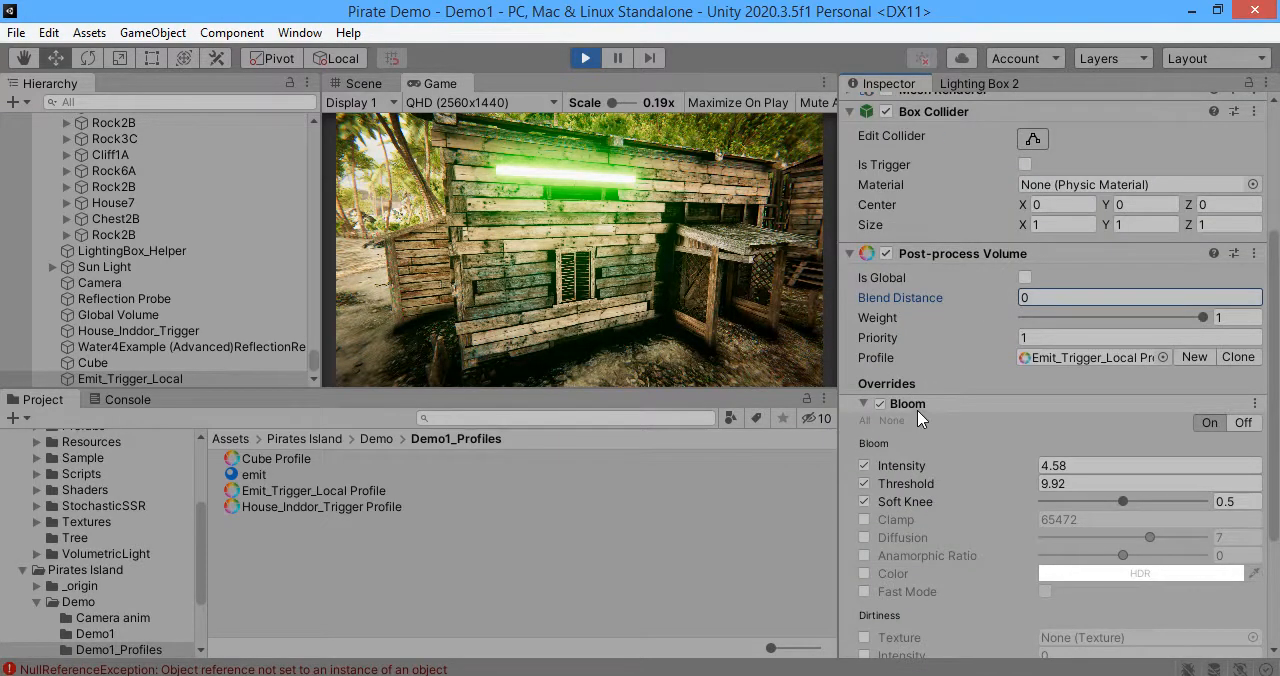
left_click(917, 408)
left_click(453, 104)
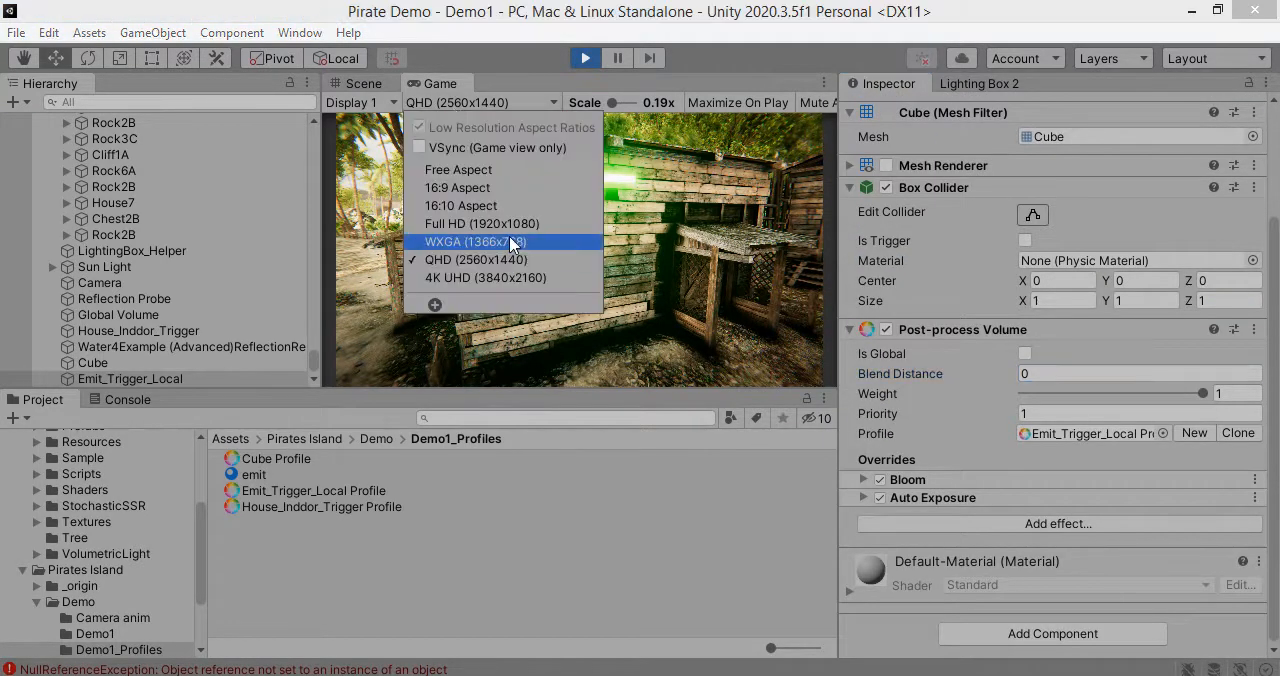
left_click(510, 224)
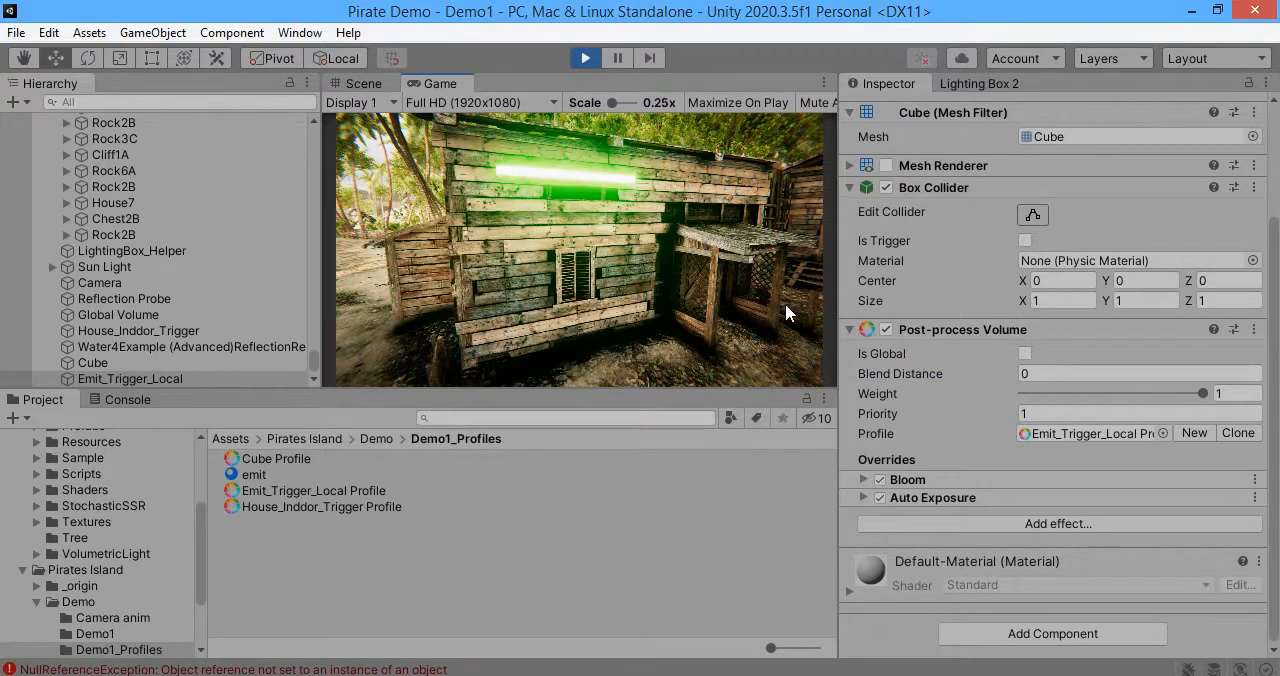
Step: Enable the Auto Exposure overrides for Filtering, Minimum, Maximum, Exposure Compensation and Type, and set the adaptation Type to Fixed
left_click(930, 498)
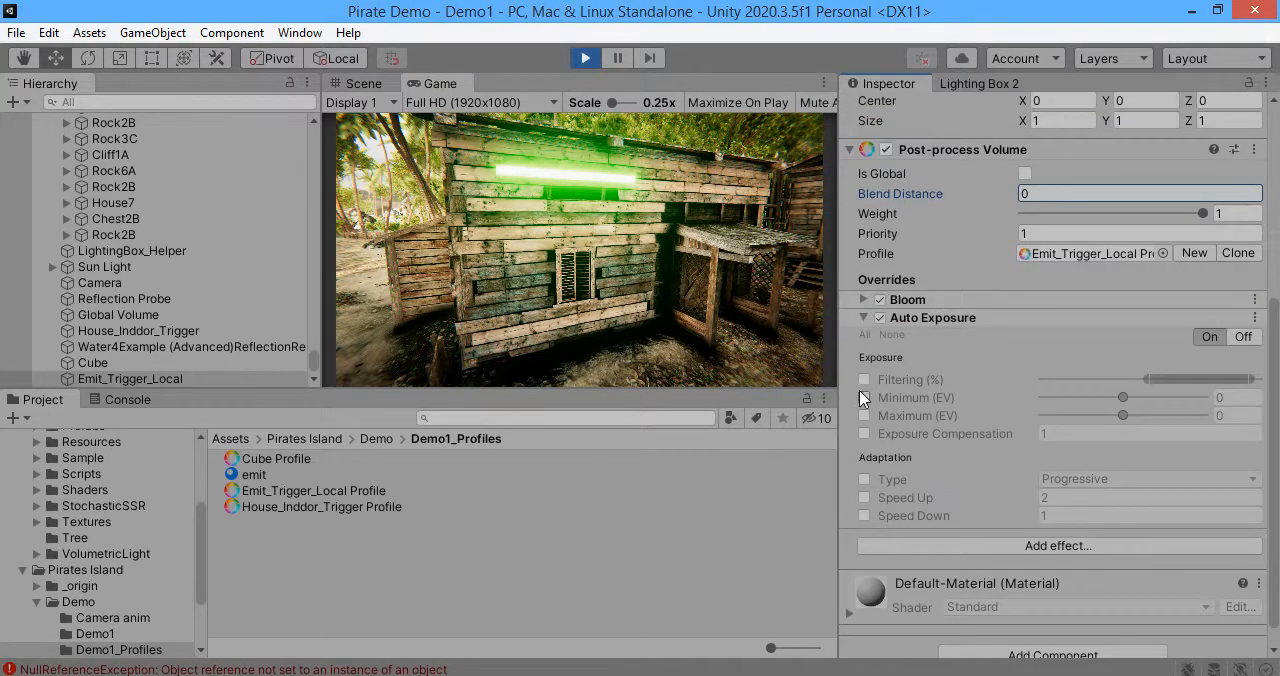
left_click(864, 380)
left_click(864, 398)
left_click(864, 416)
left_click(864, 434)
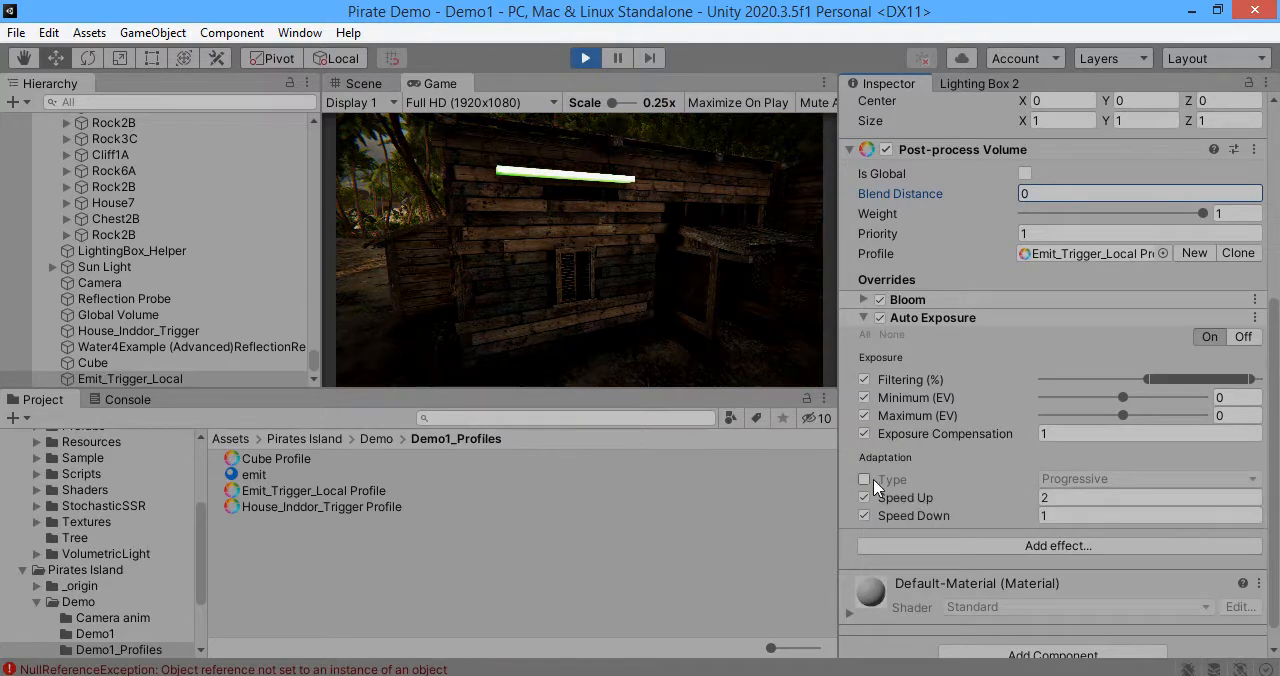
left_click(1060, 528)
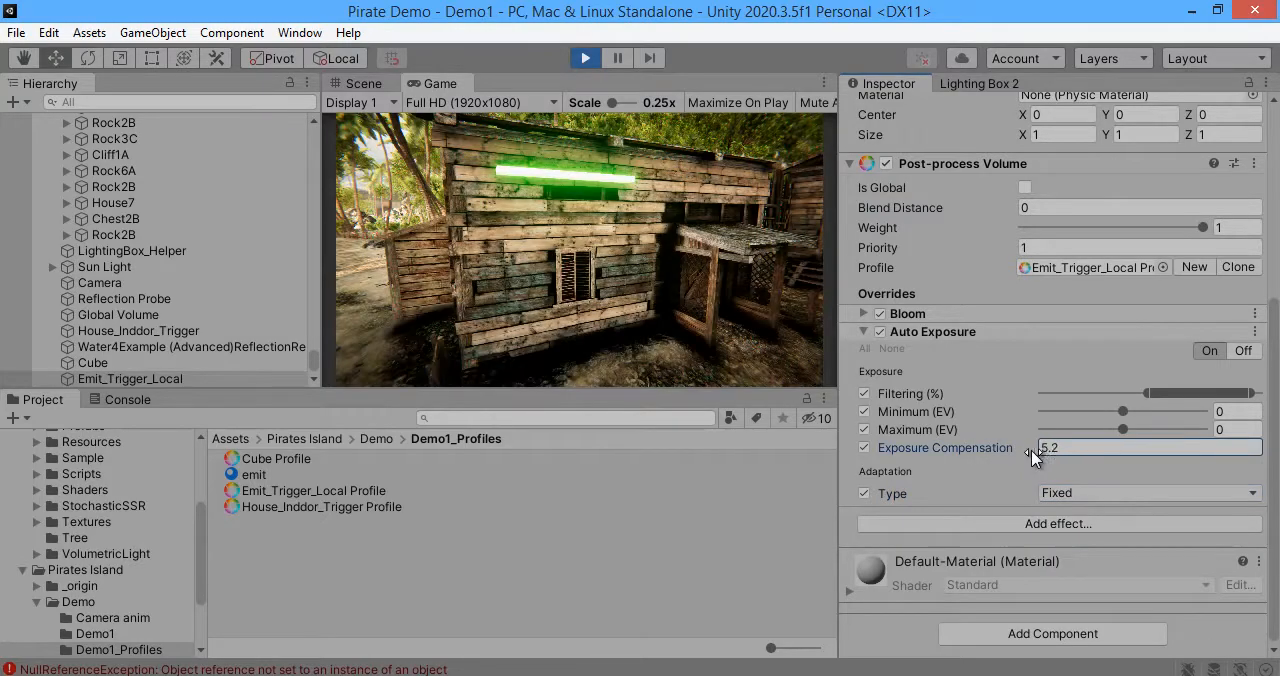
Step: Set the Exposure Compensation to 6.2 and view the house from different positions in the Game view
left_click(1044, 450)
type("5")
key("BackSpace")
type("6.2")
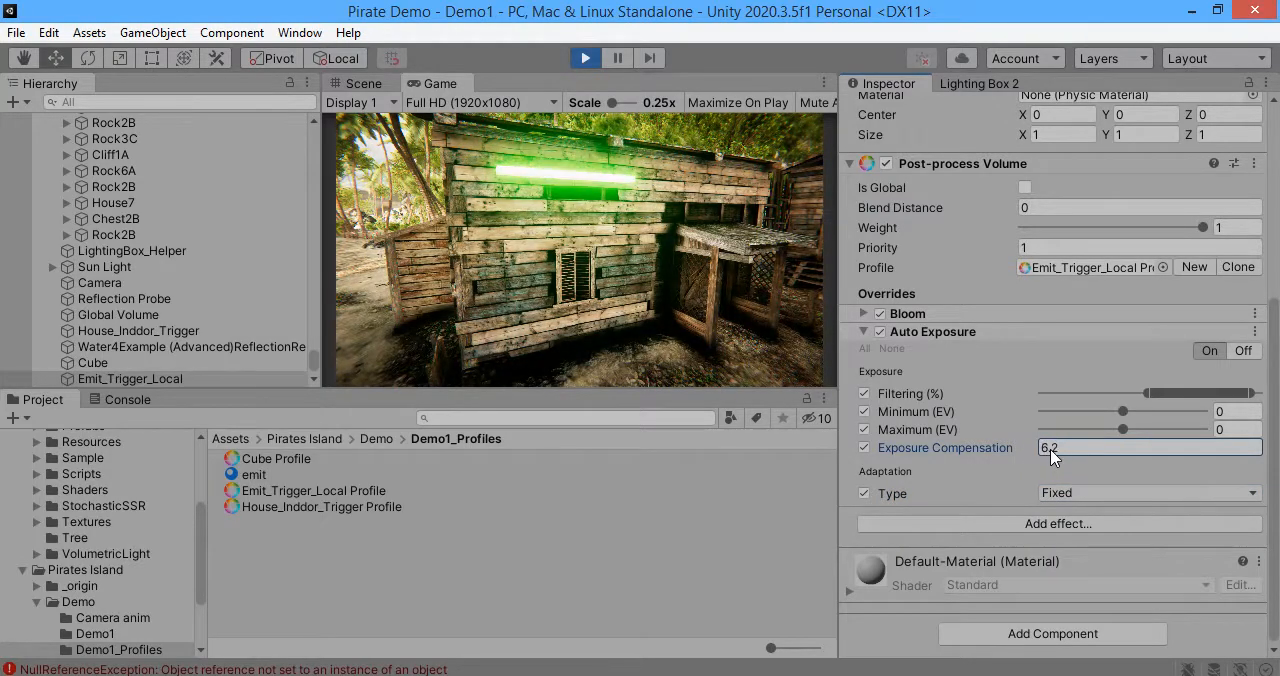
left_click(667, 308)
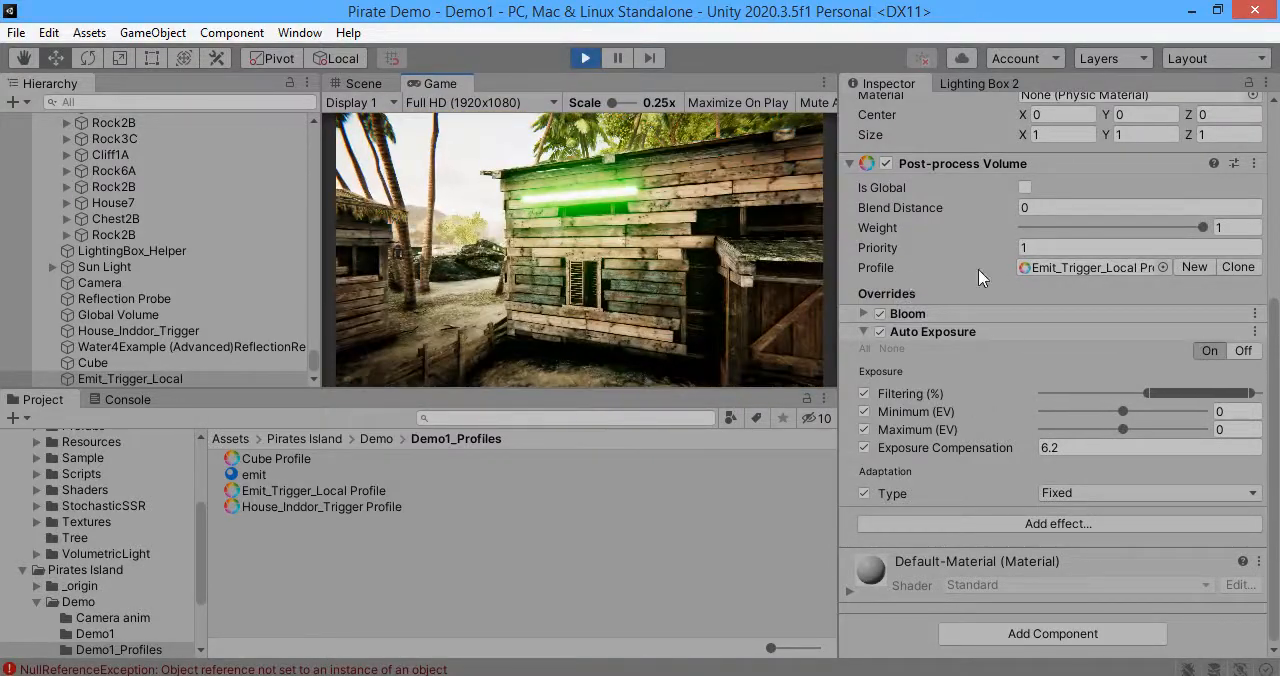
left_click(645, 237)
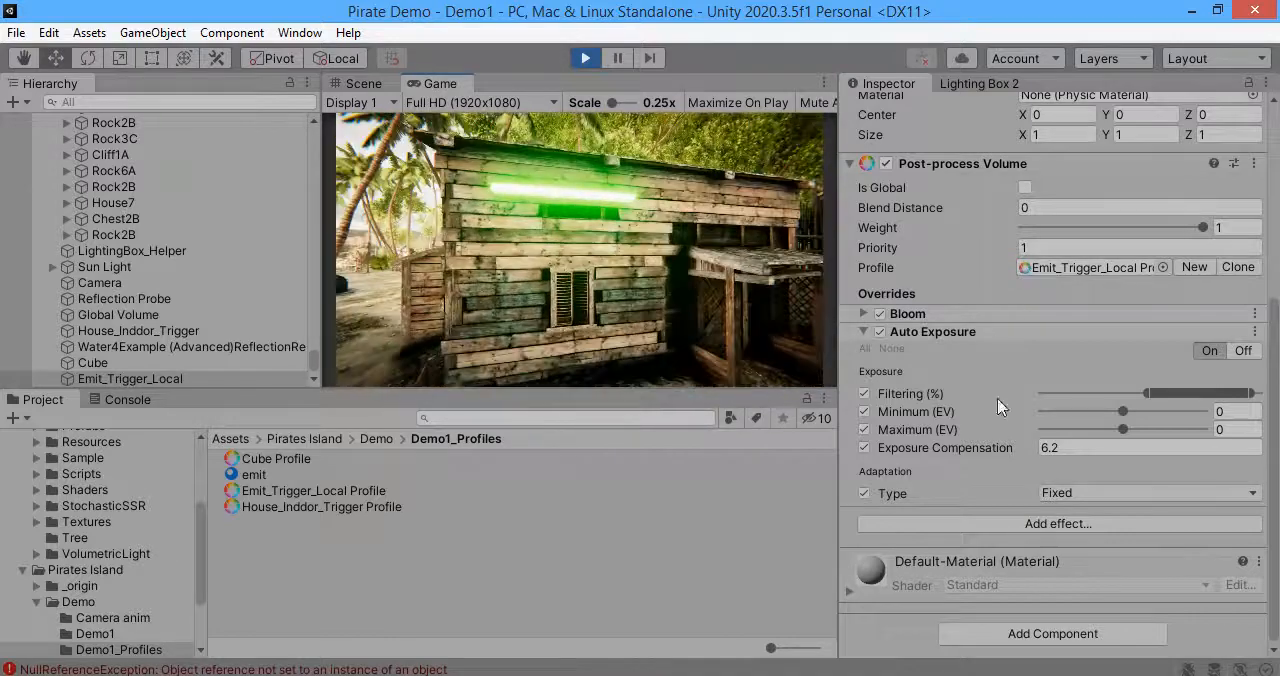
Step: Add a Color Grading effect to the Emit_Trigger_Local volume and expand its settings
left_click(957, 525)
mouse_move(1000, 531)
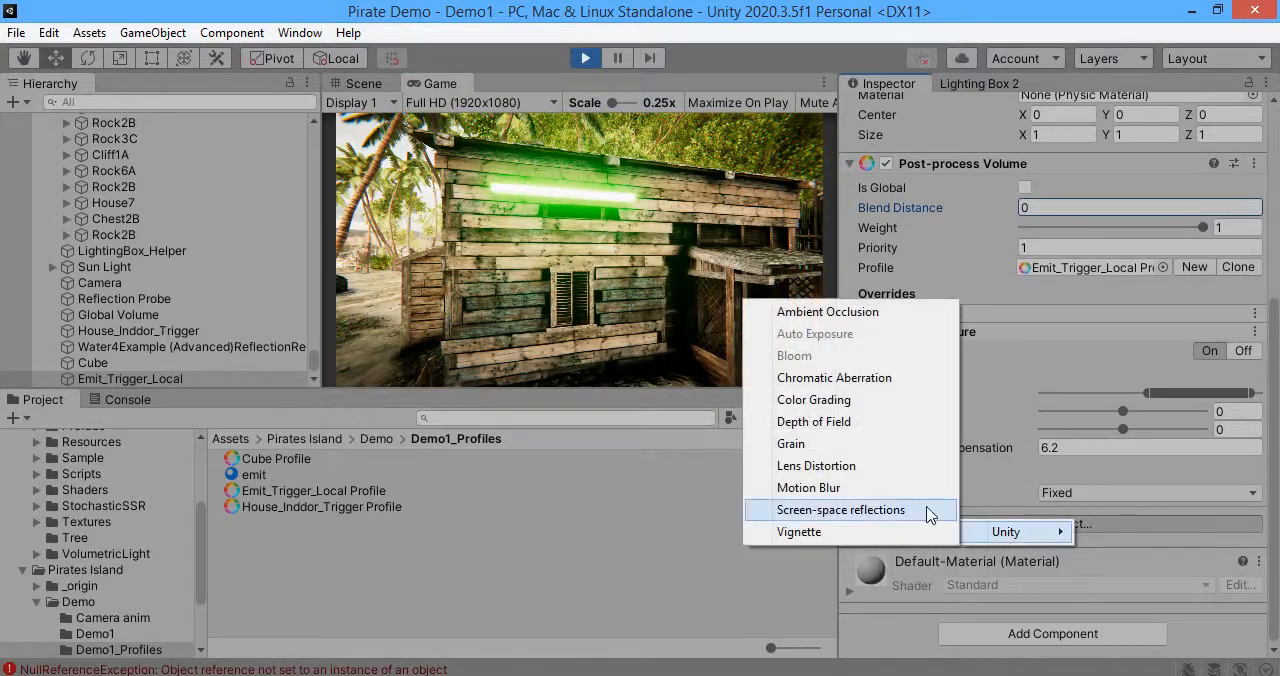
left_click(814, 400)
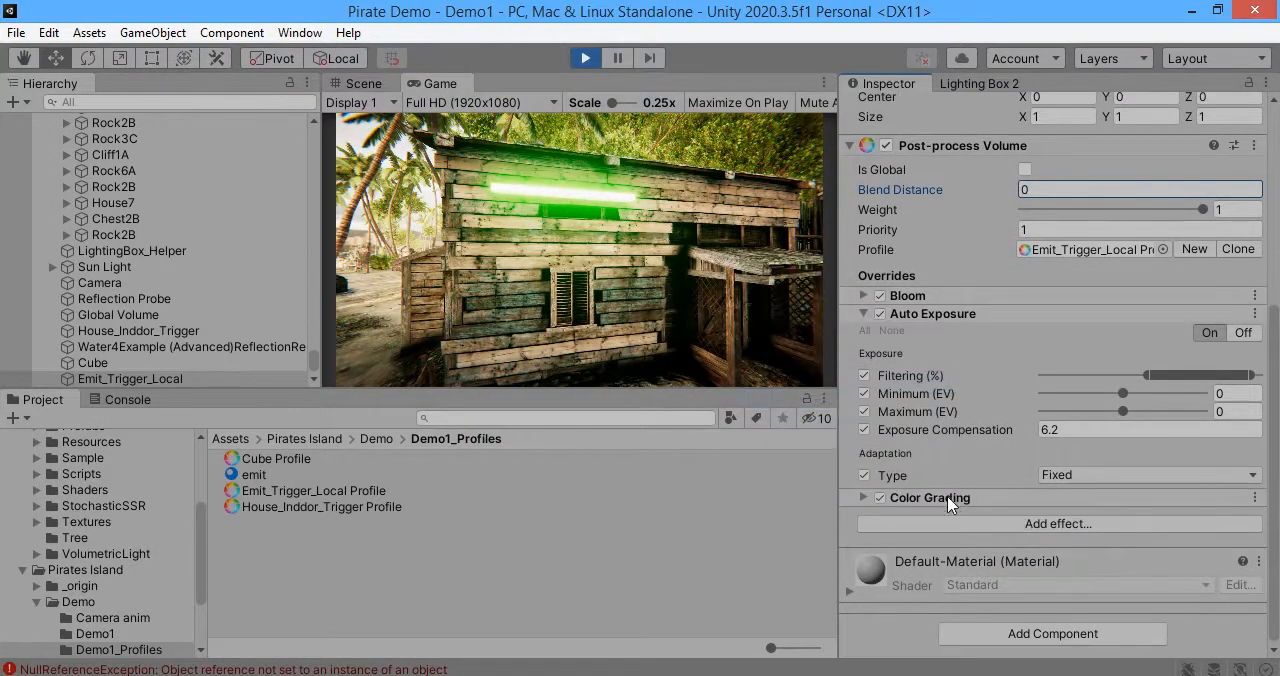
left_click(955, 492)
scroll(948, 500, "down", 5)
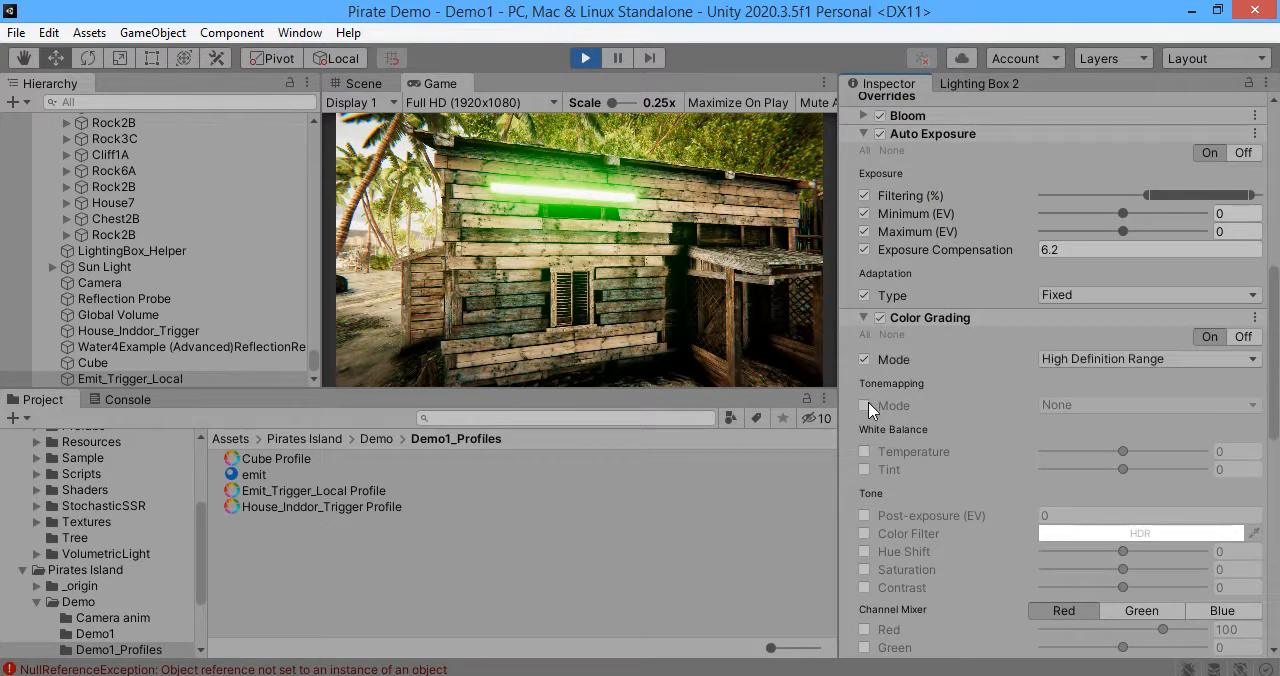
Step: Look at the tonemapping options in Color Grading, and leave both the grading Mode and Tonemapping Mode overrides disabled
left_click(864, 406)
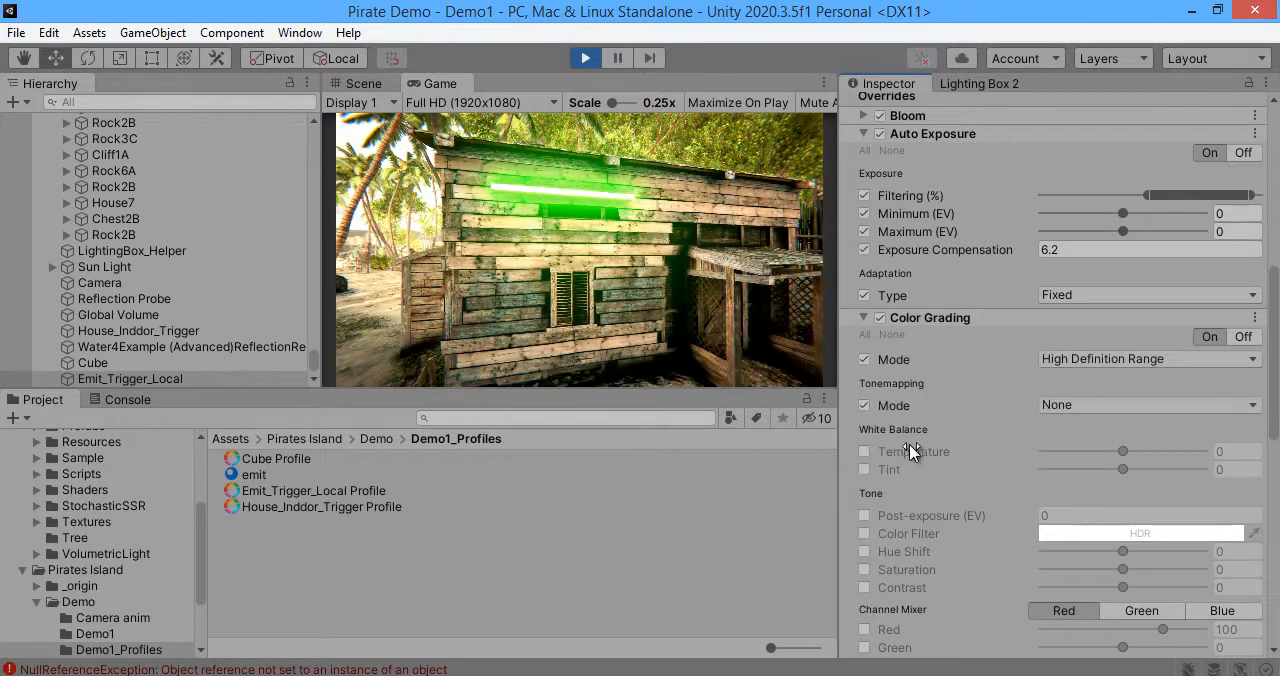
left_click(1082, 407)
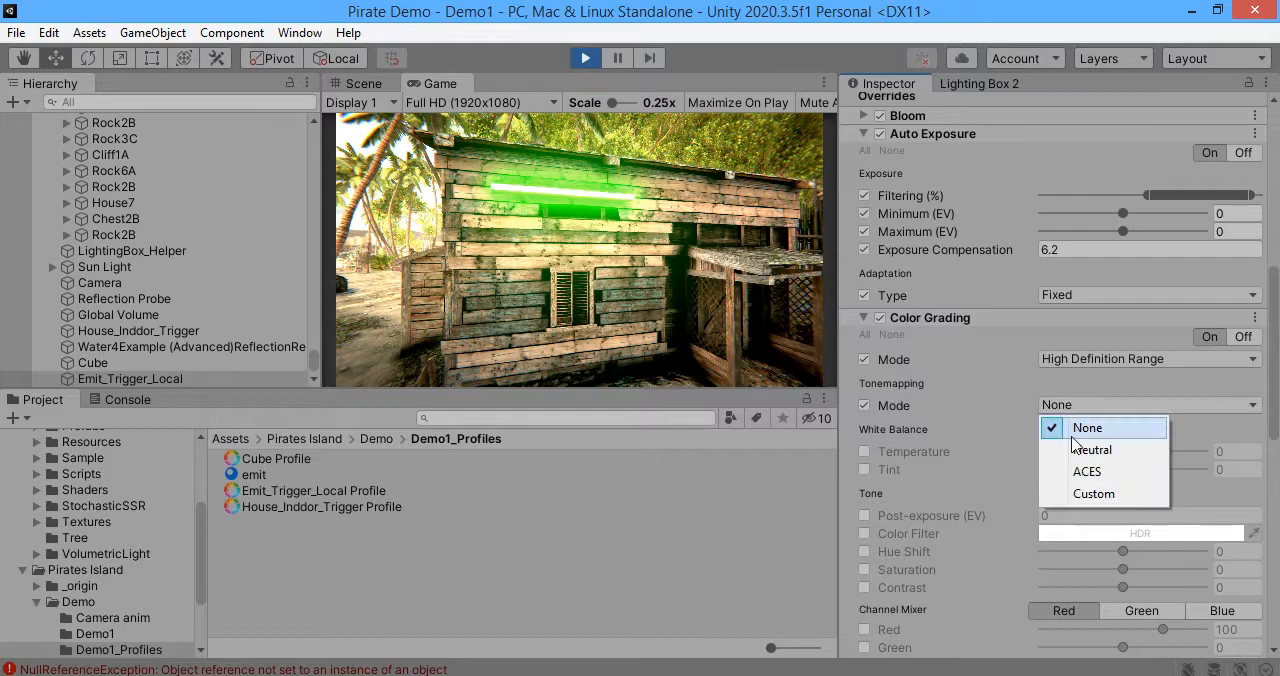
left_click(872, 405)
left_click(866, 405)
left_click(865, 360)
Step: Enable the Gamma and Lift trackballs, tinting Gamma toward purple with a slightly lower level and adjusting the Lift color
scroll(1076, 456, "down", 3)
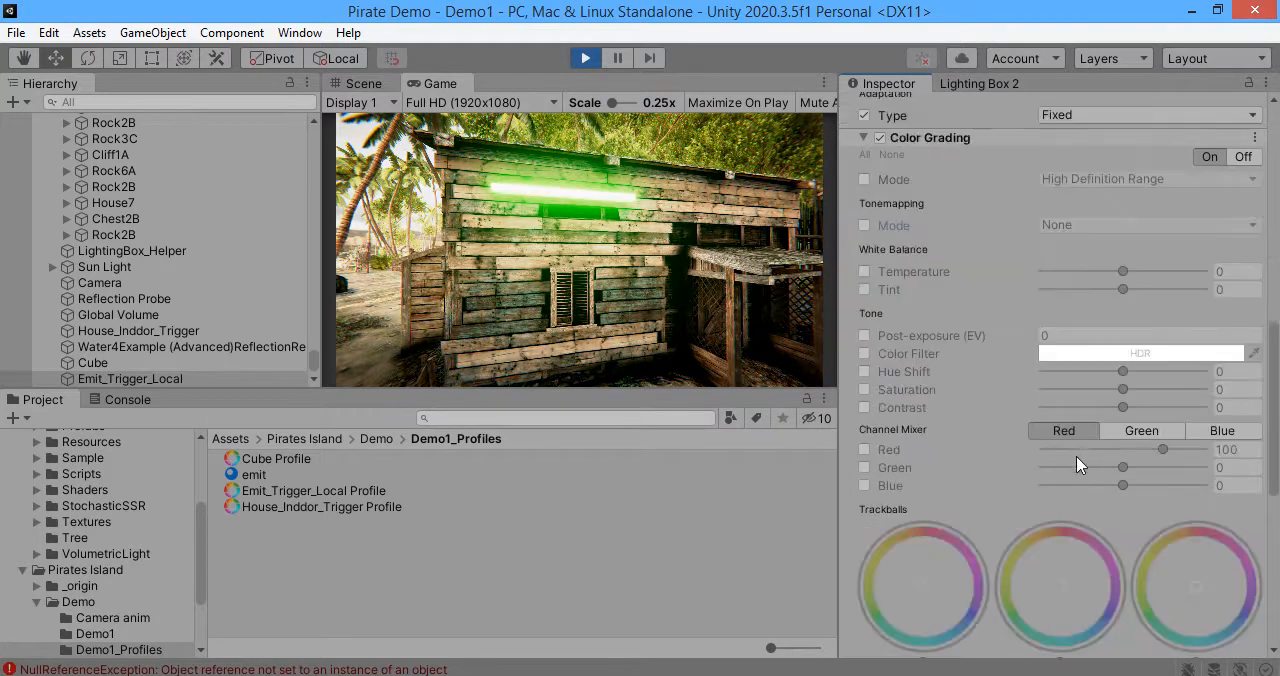
scroll(1044, 540, "down", 8)
scroll(1038, 380, "up", 3)
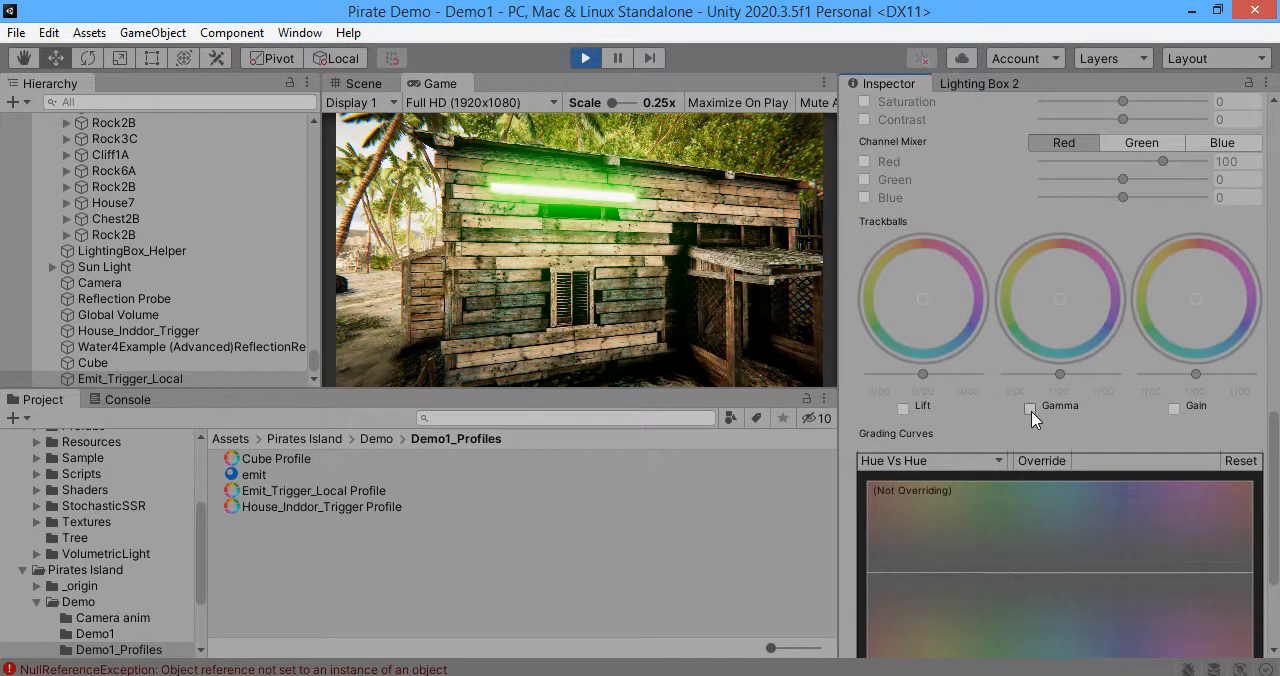
left_click(1030, 408)
mouse_move(1062, 374)
left_mouse_down()
mouse_move(1094, 374)
mouse_move(1051, 382)
left_mouse_up()
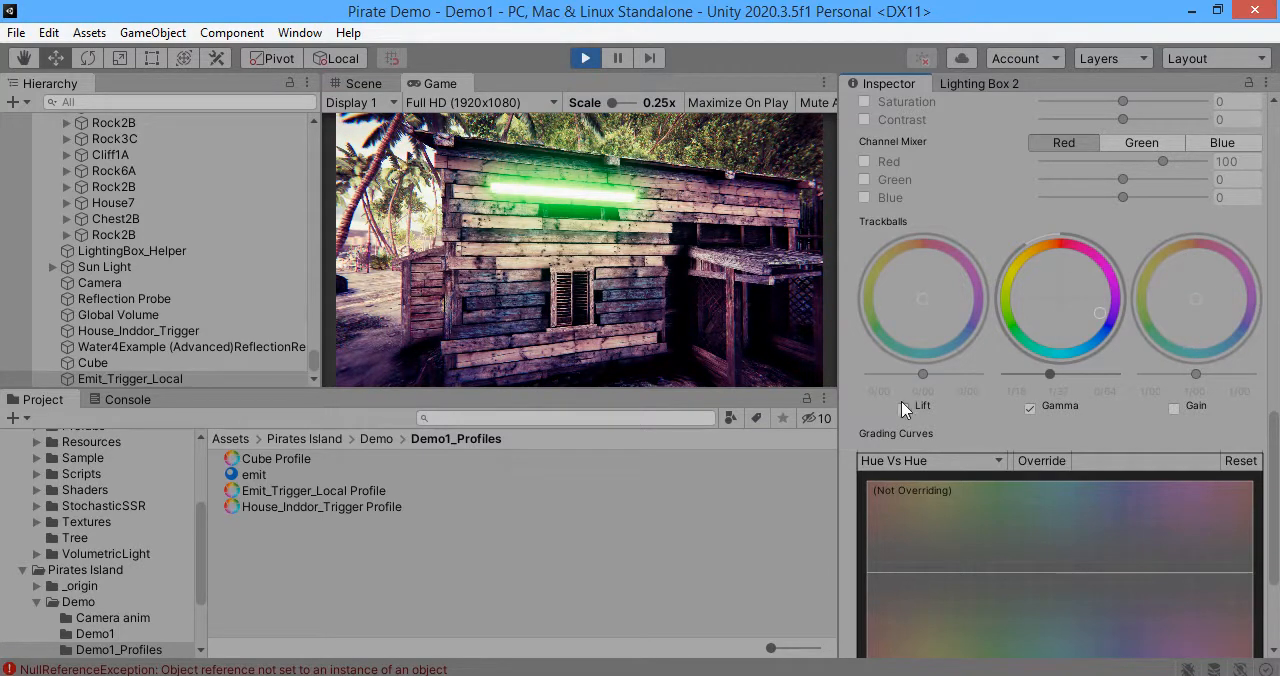
left_click_drag(965, 303, 1038, 394)
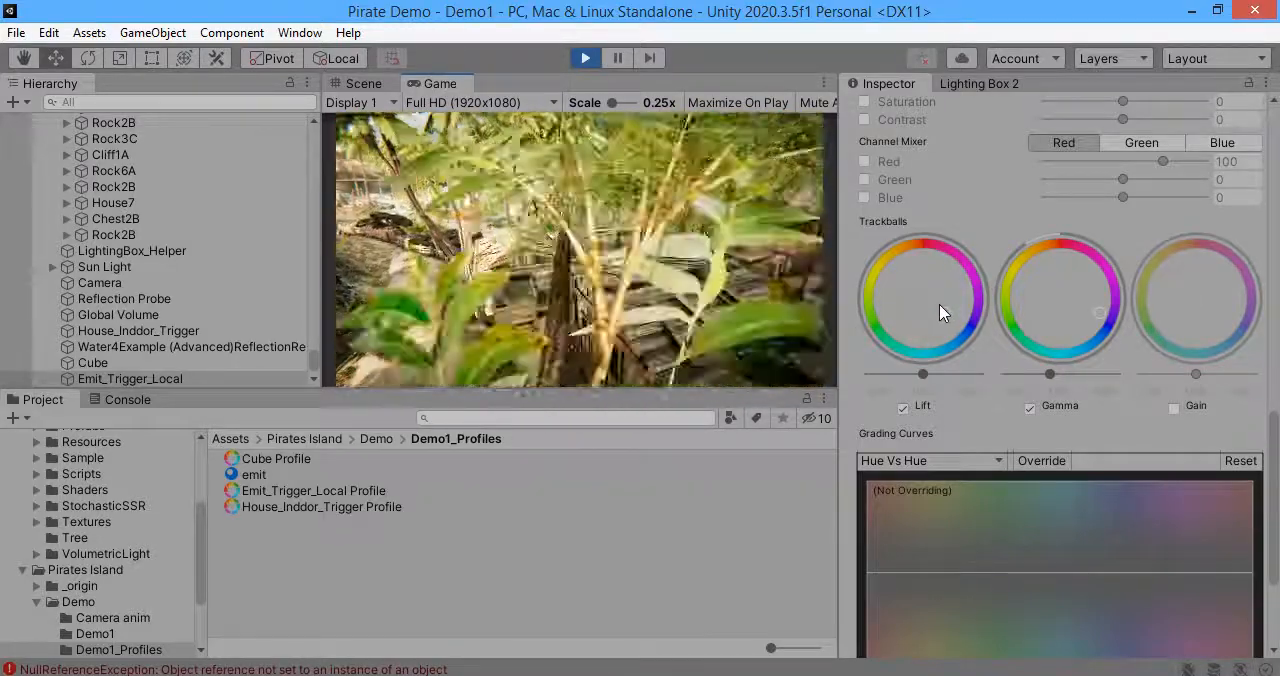
Step: Select House_Inddor_Trigger in the scene and collapse the Color Grading settings of its Post-process Volume
scroll(1073, 330, "up", 10)
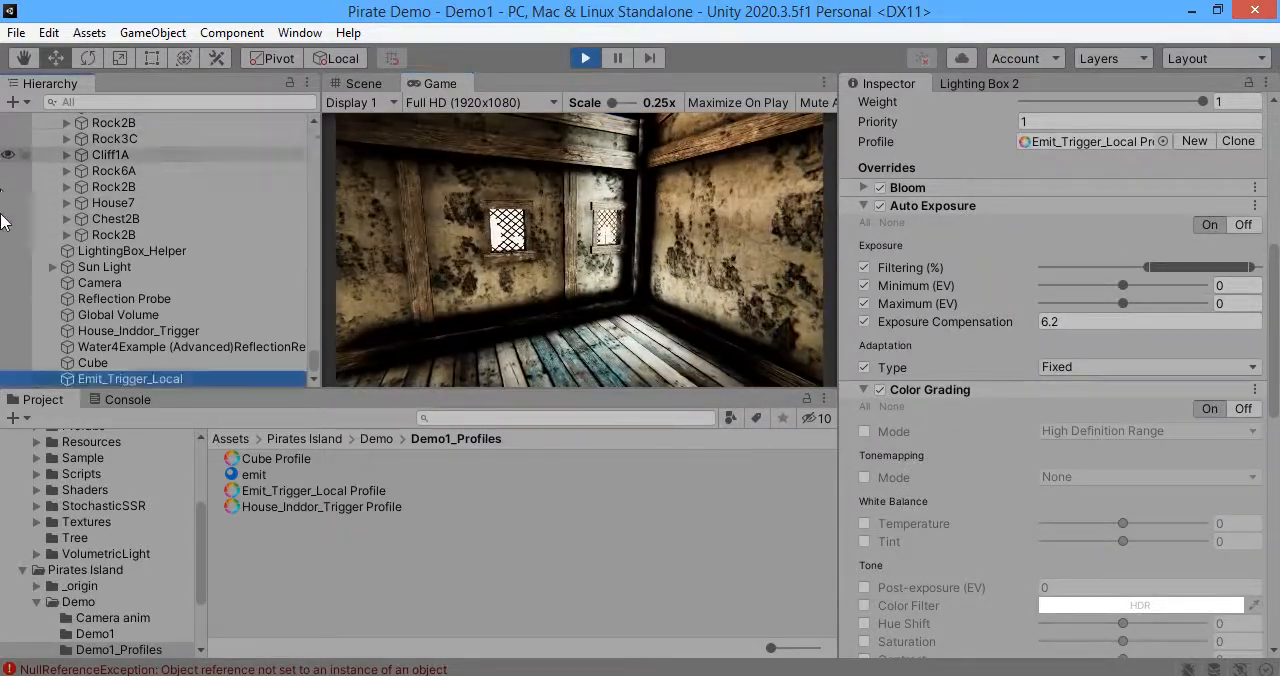
left_click(100, 363)
left_click(140, 346)
scroll(997, 447, "down", 2)
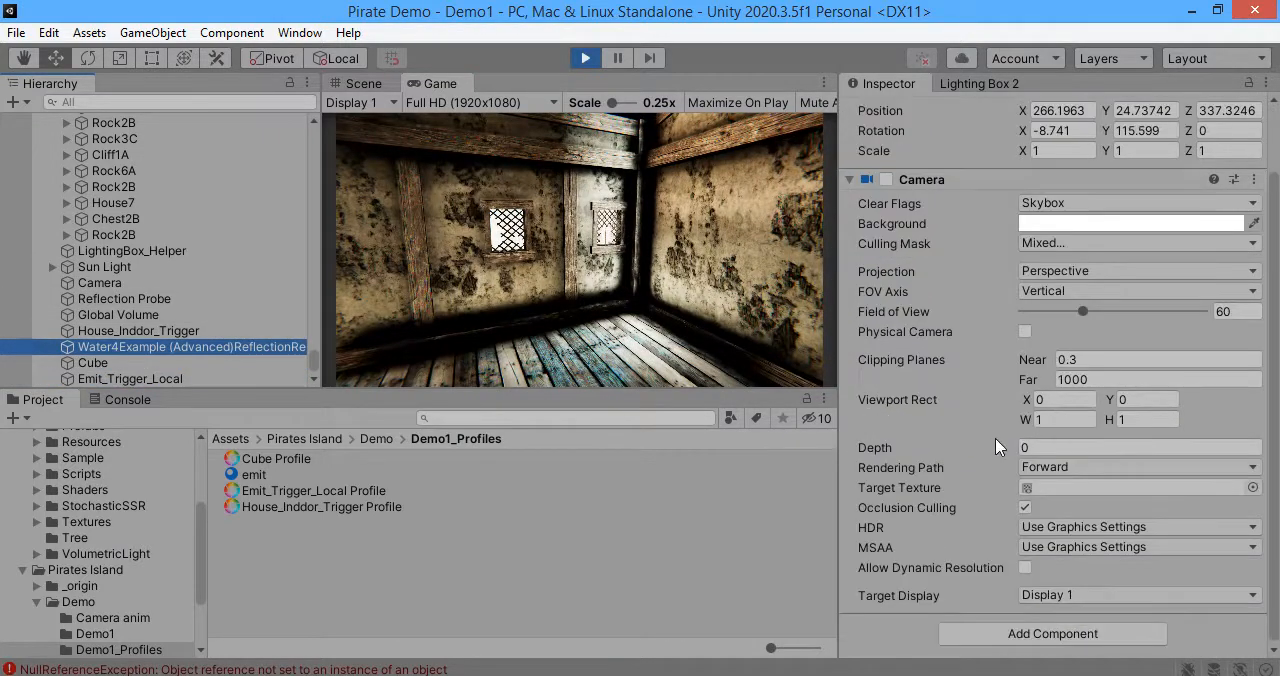
scroll(955, 455, "up", 2)
left_click(138, 331)
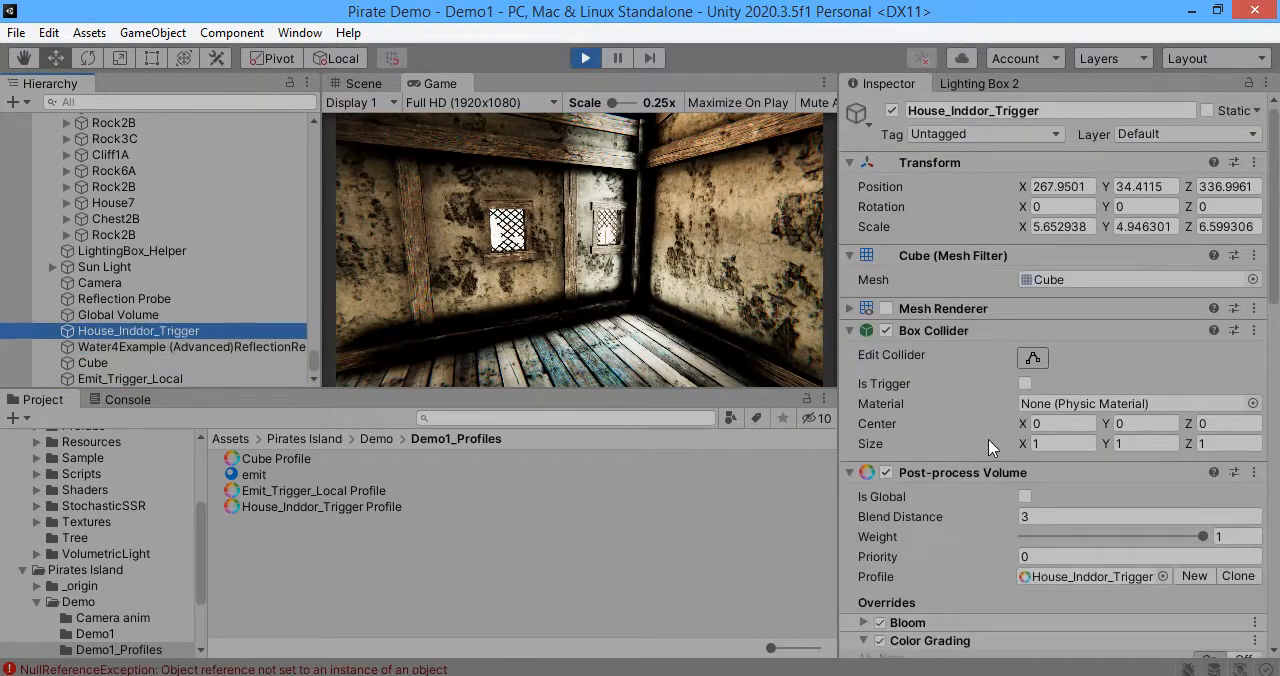
scroll(990, 443, "down", 9)
left_click(955, 284)
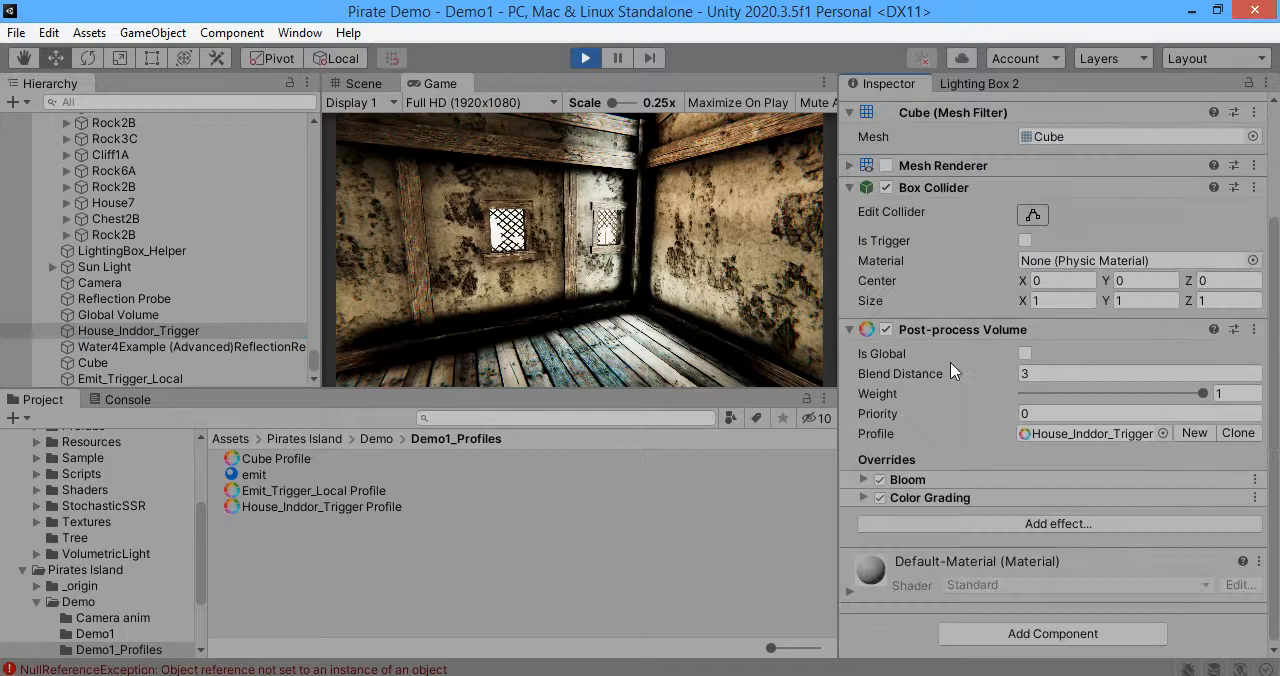
Step: Add an Auto Exposure effect to the House_Inddor_Trigger volume with Type Fixed and Exposure Compensation 4.19
left_click(932, 524)
mouse_move(1025, 531)
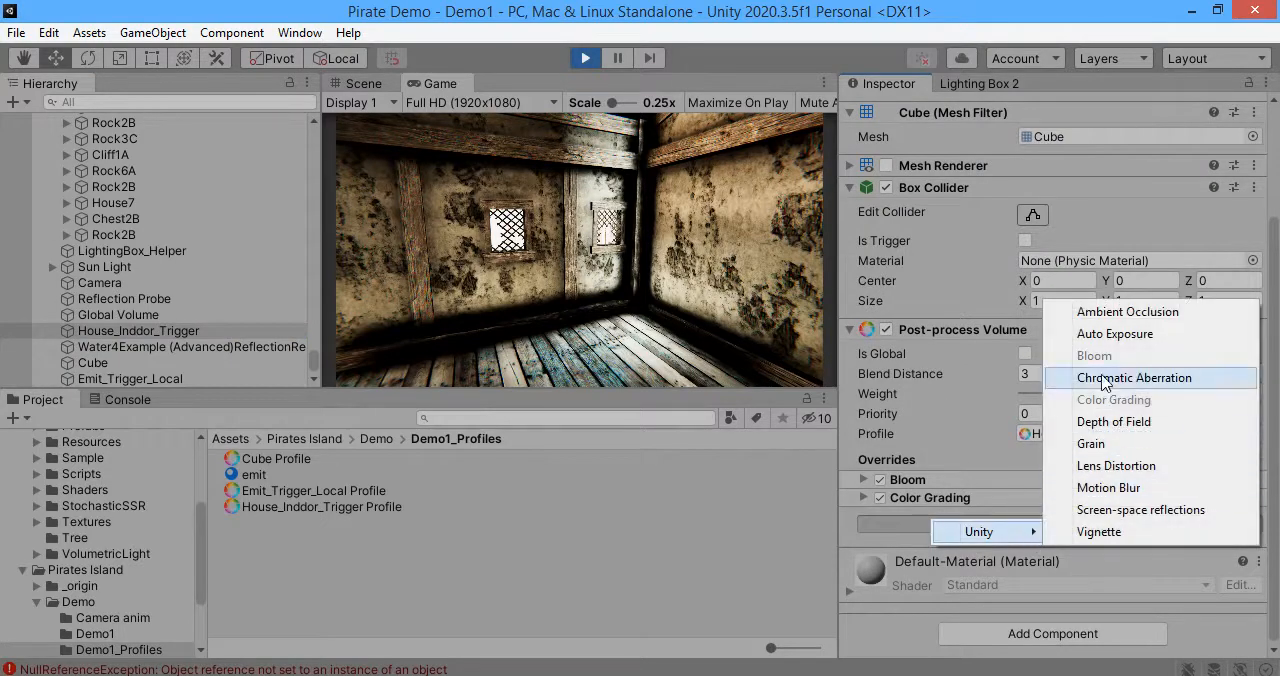
left_click(1115, 334)
scroll(970, 484, "down", 5)
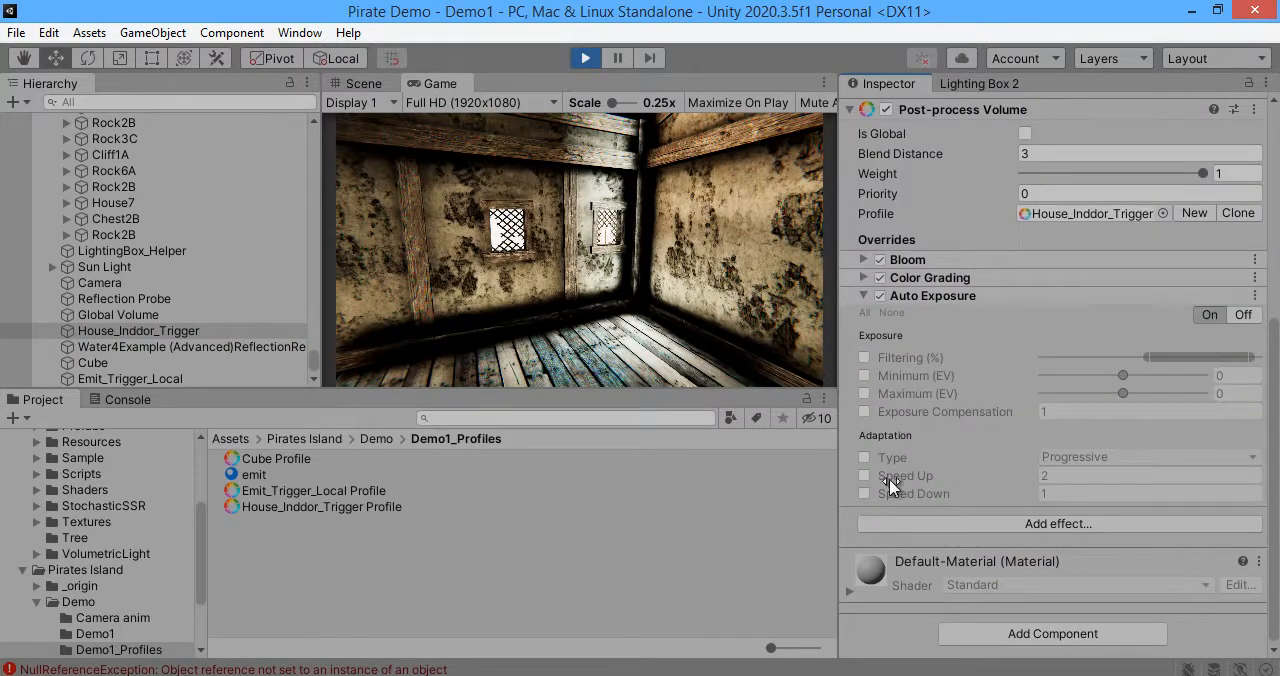
left_click(1063, 459)
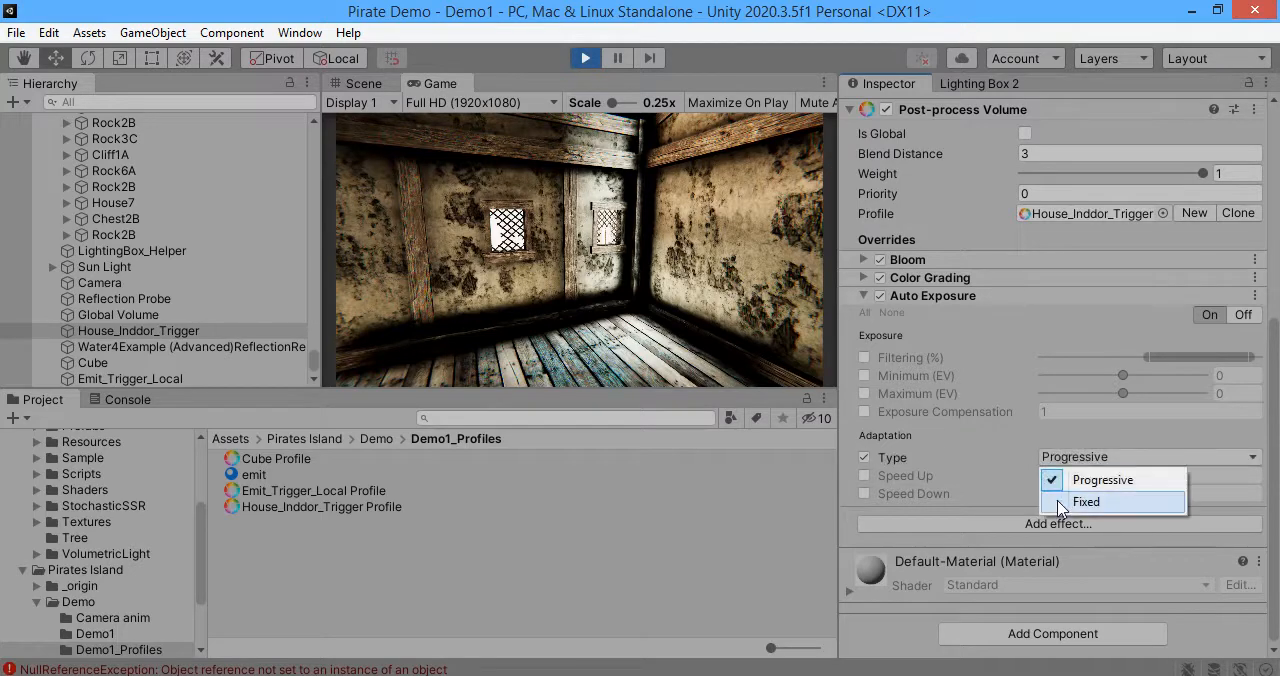
left_click(1082, 498)
left_click(864, 448)
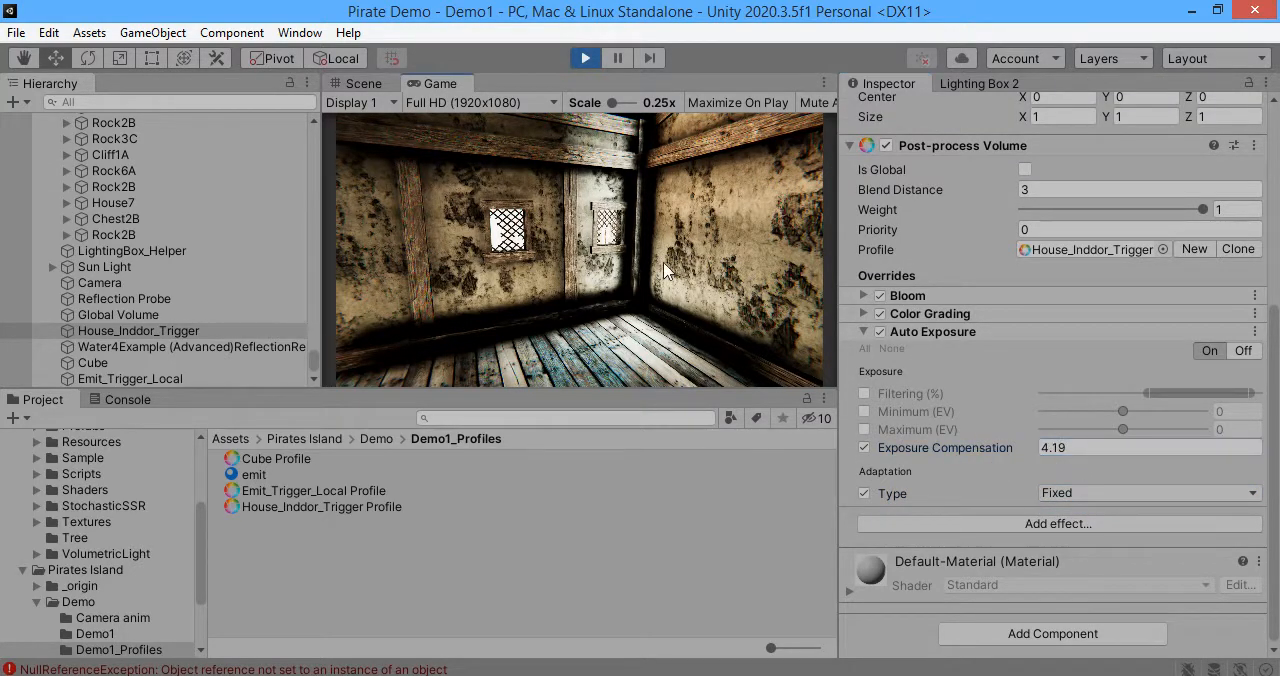
Step: Set the House_Inddor_Trigger volume's Priority to 1 and disable its Bloom effect
left_click(1059, 229)
type("1")
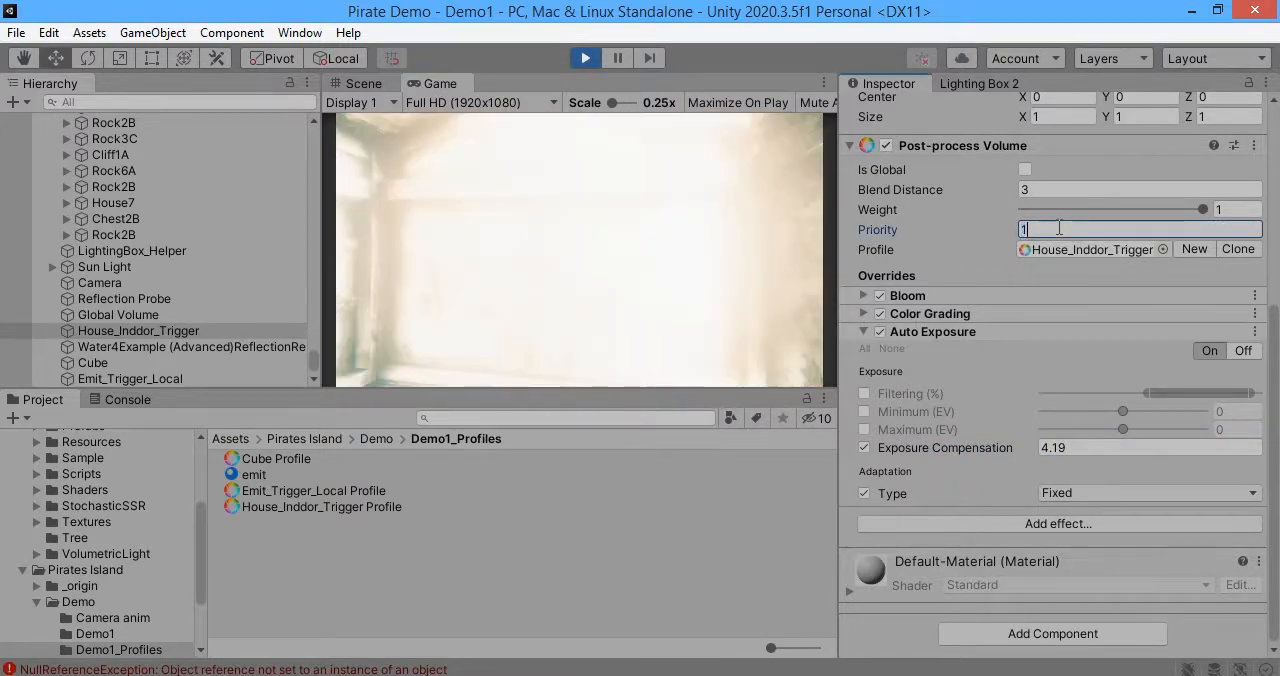
left_click(306, 235)
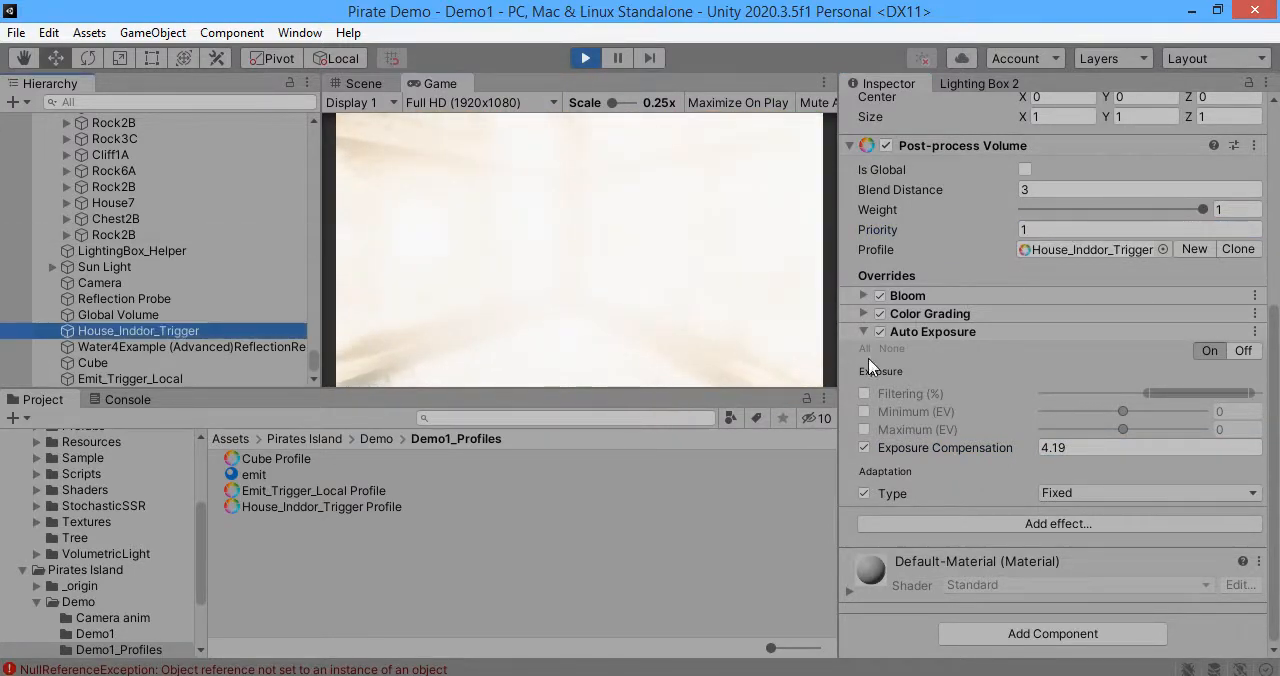
left_click(879, 296)
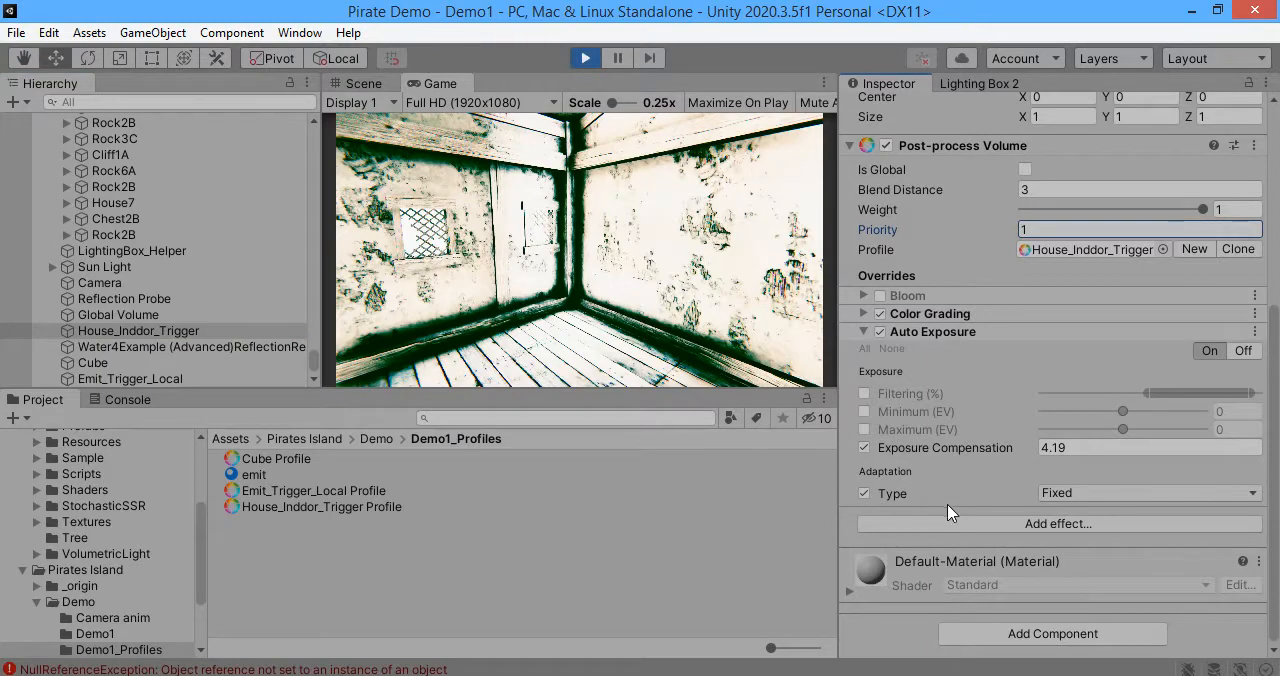
Step: Lower the Exposure Compensation of the volume's Auto Exposure effect to 1.2
left_click_drag(957, 450, 866, 432)
left_click(592, 283)
left_click(3, 268)
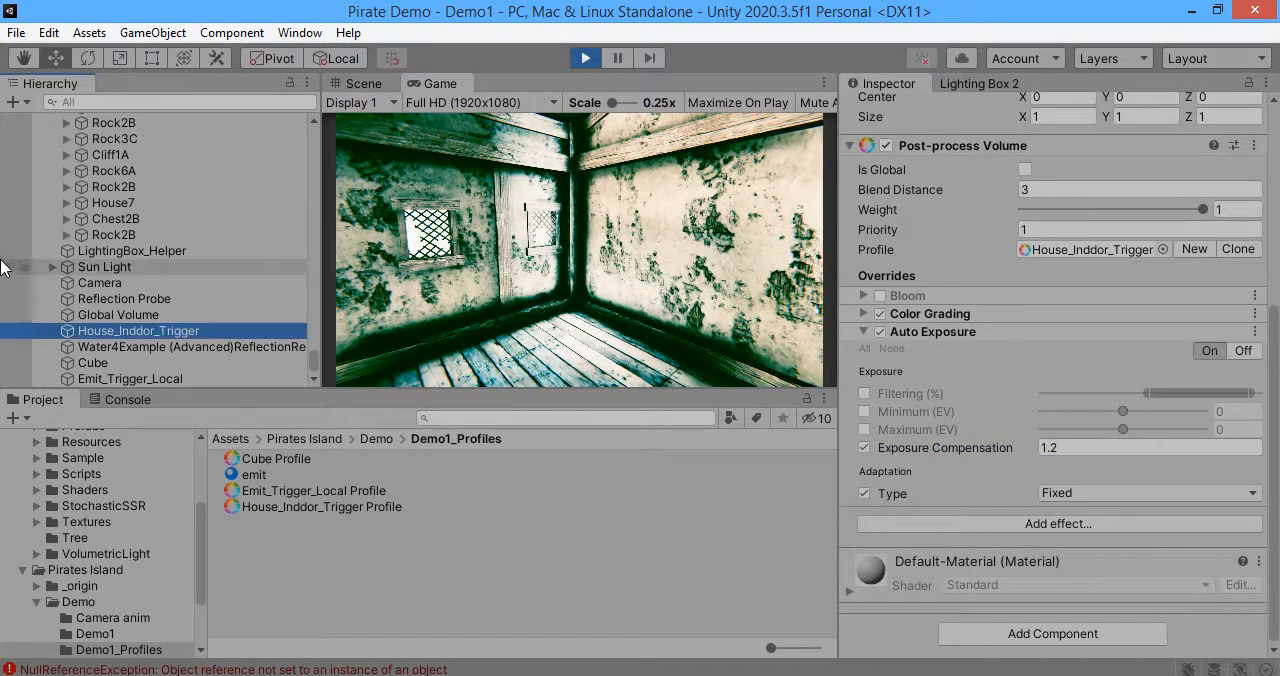
Step: Move the game camera in and out of the house to examine how the indoor volume blends with the outdoor look
left_click(580, 285)
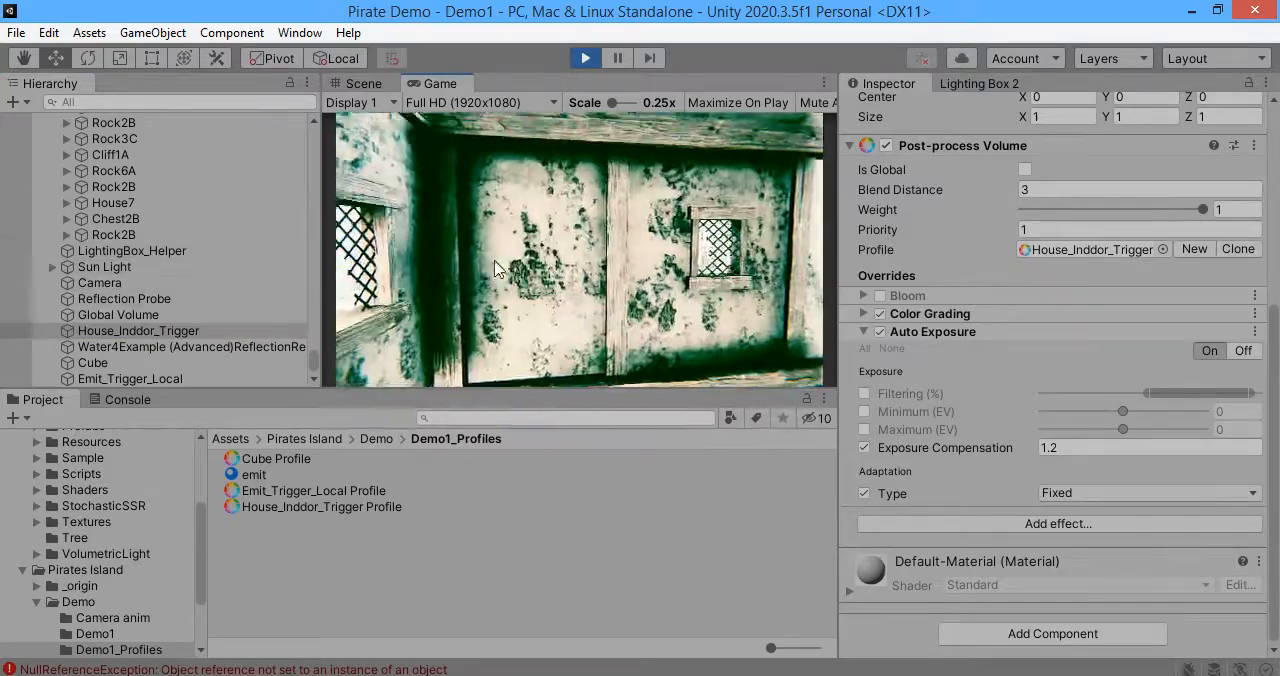
key("w")
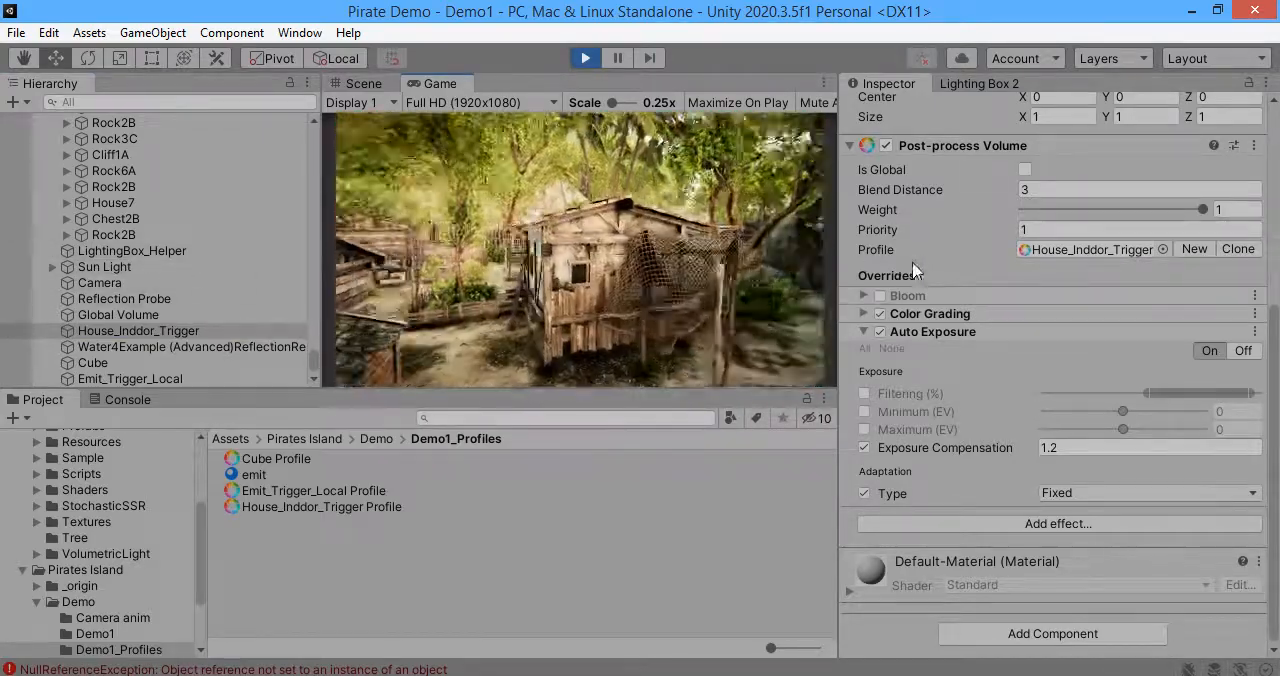
key("w")
key("w")
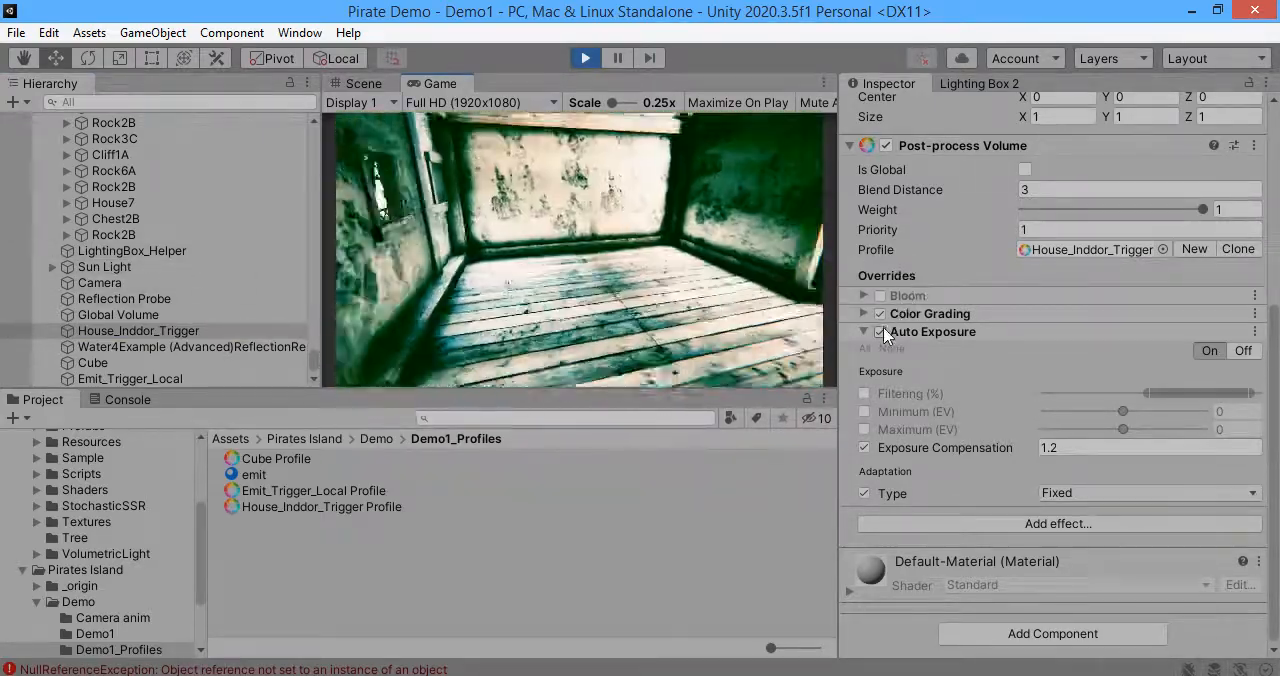
key("s")
key("s")
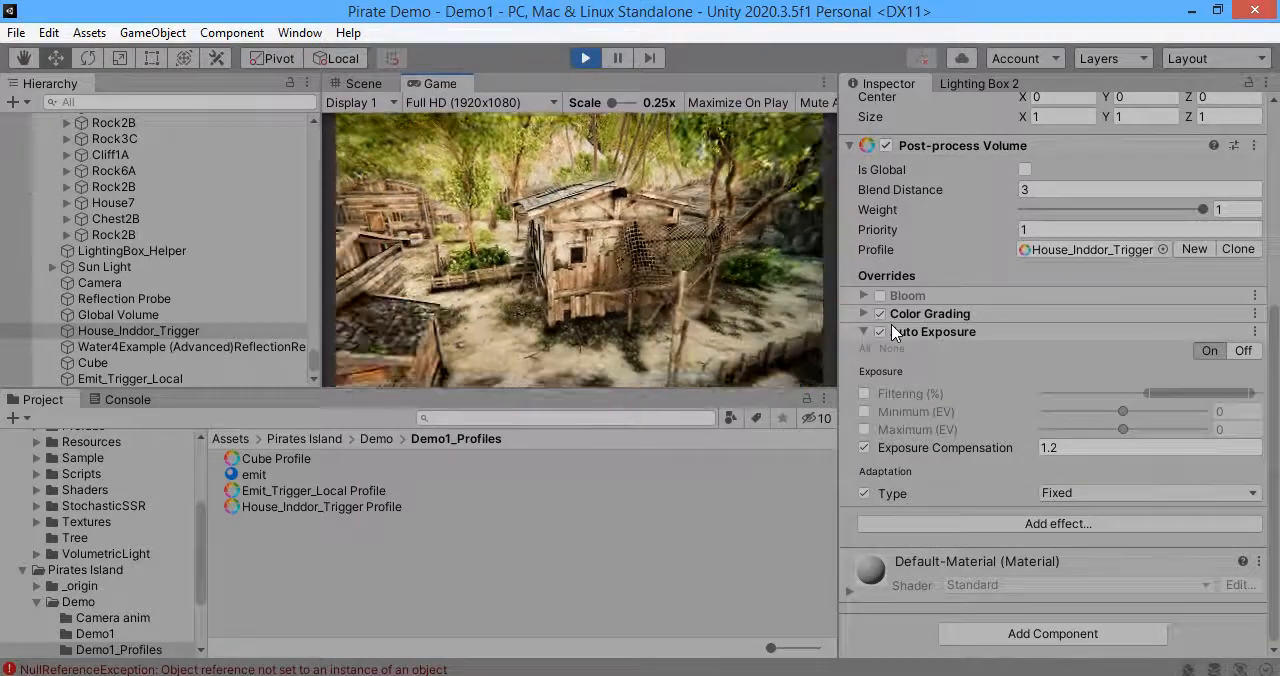
key("w")
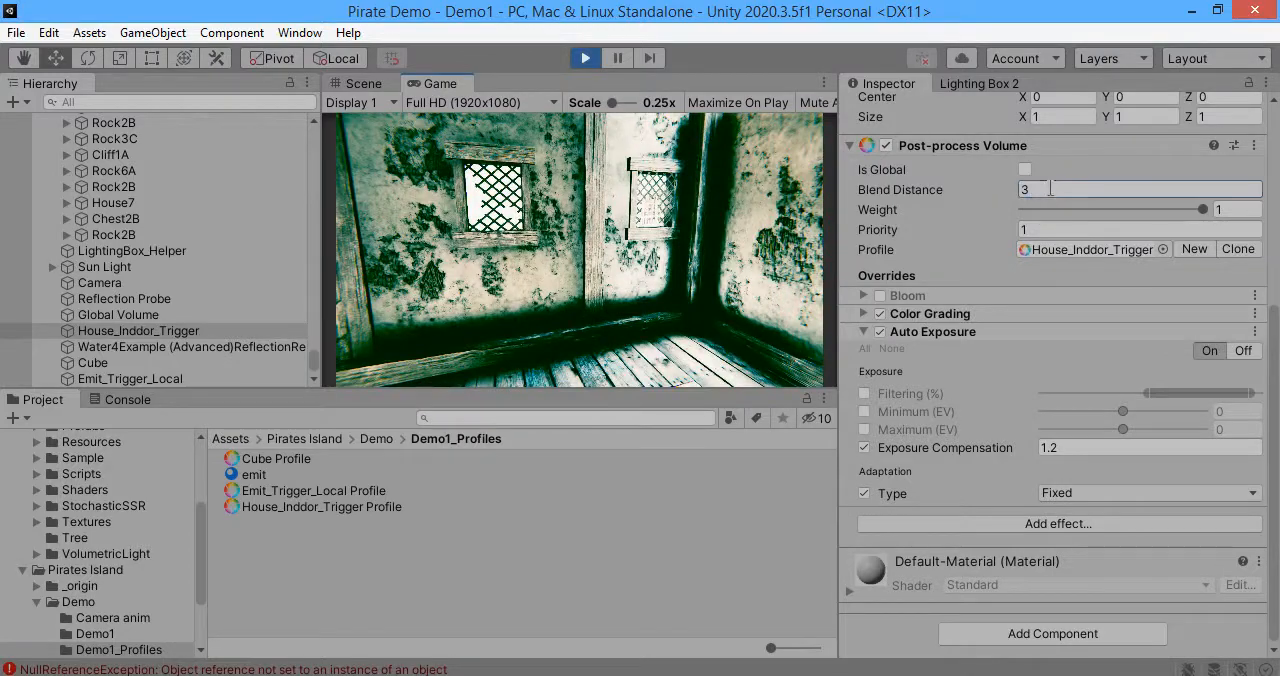
Step: Set the volume's Blend Distance to 0 and check the transition by moving the camera in and out of the house
left_click(570, 295)
key("s")
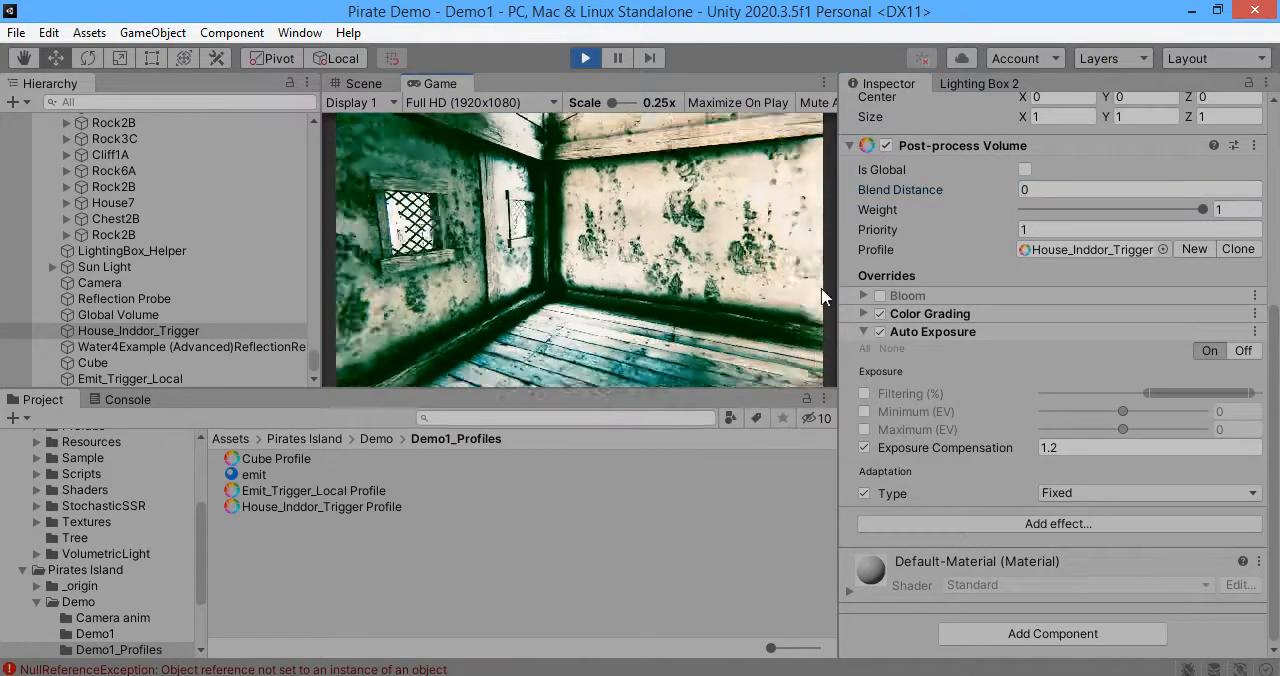
key("w")
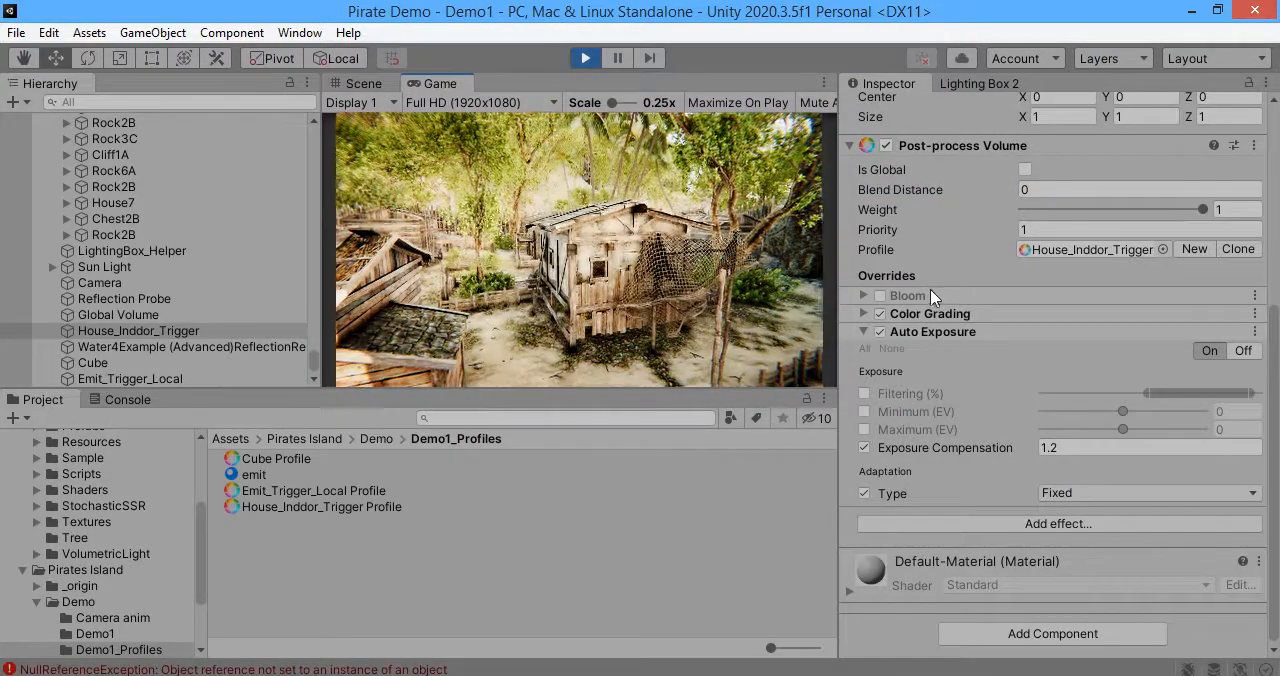
key("s")
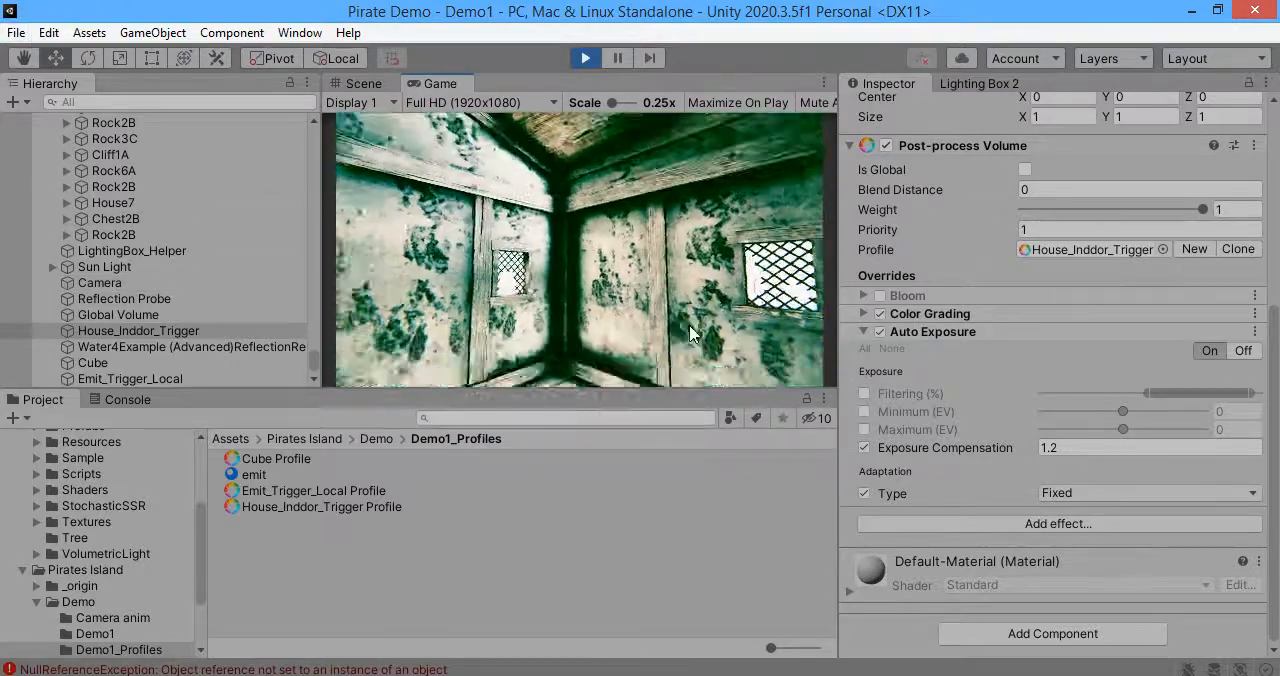
Step: Add an Ambient Occlusion effect to the House_Inddor_Trigger volume
left_click(940, 524)
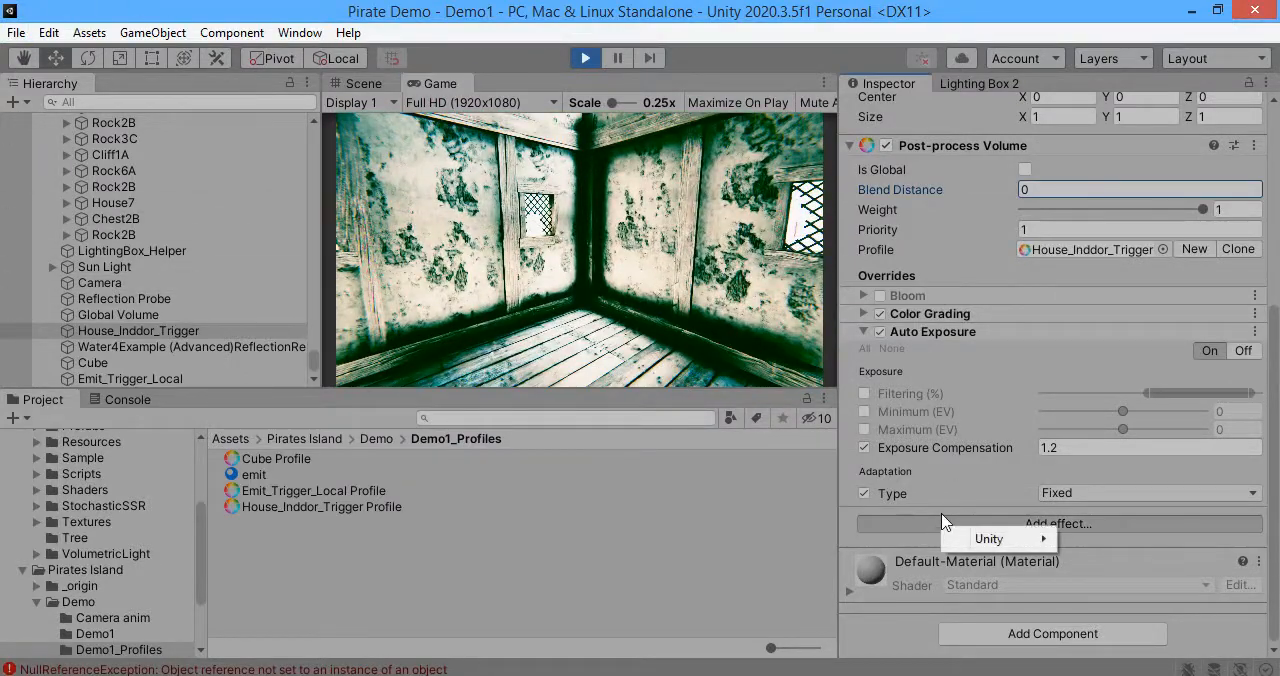
mouse_move(990, 538)
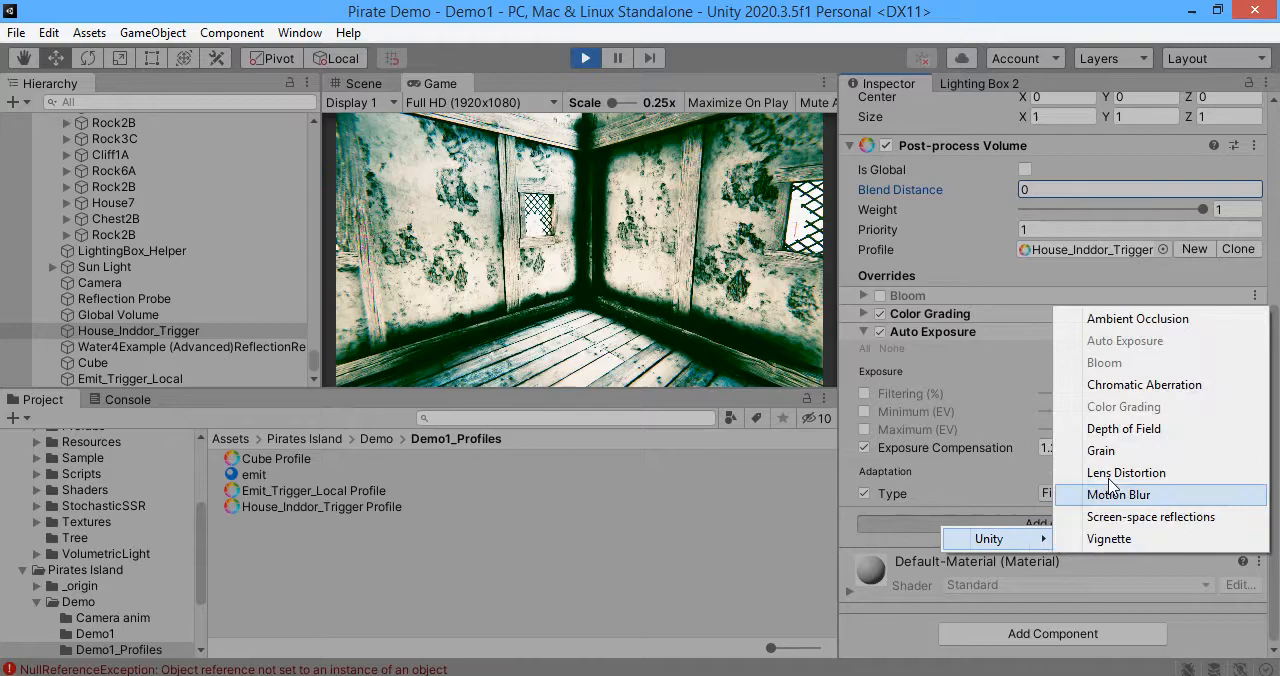
left_click(1120, 318)
left_click(922, 500)
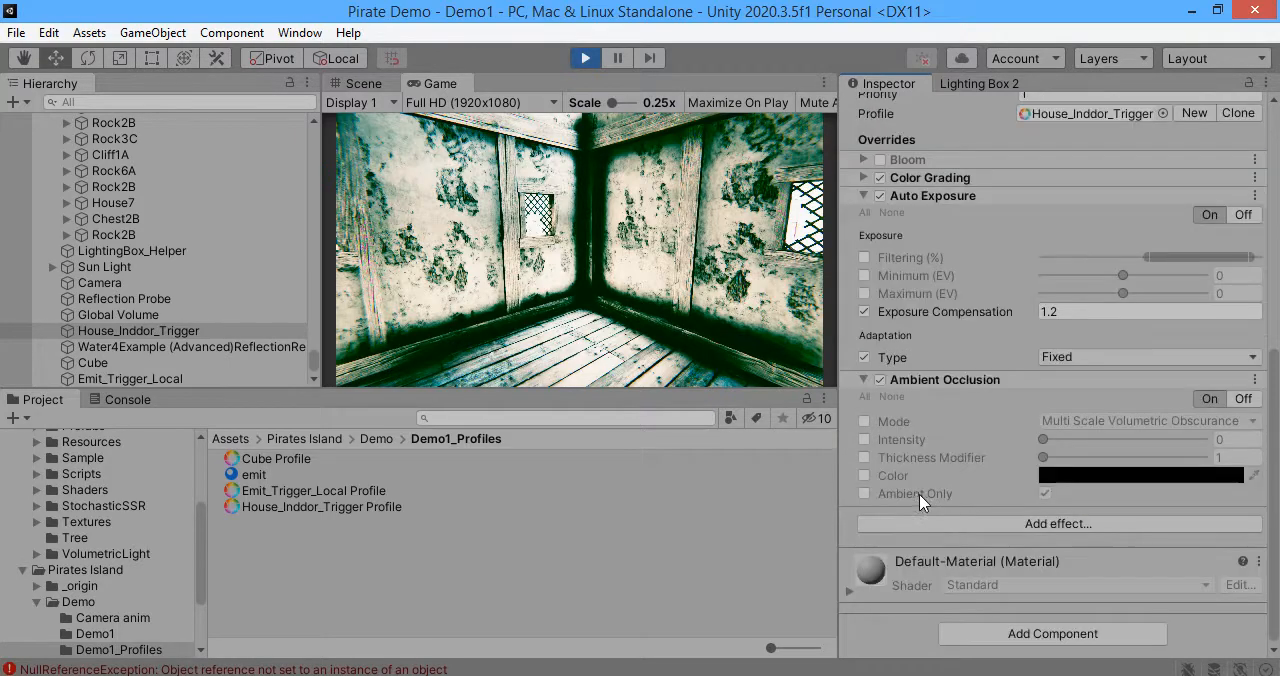
Step: Enable the Ambient Occlusion Mode and Intensity overrides, with Mode Scalable Ambient Obscurance and Intensity 1.25
left_click(865, 440)
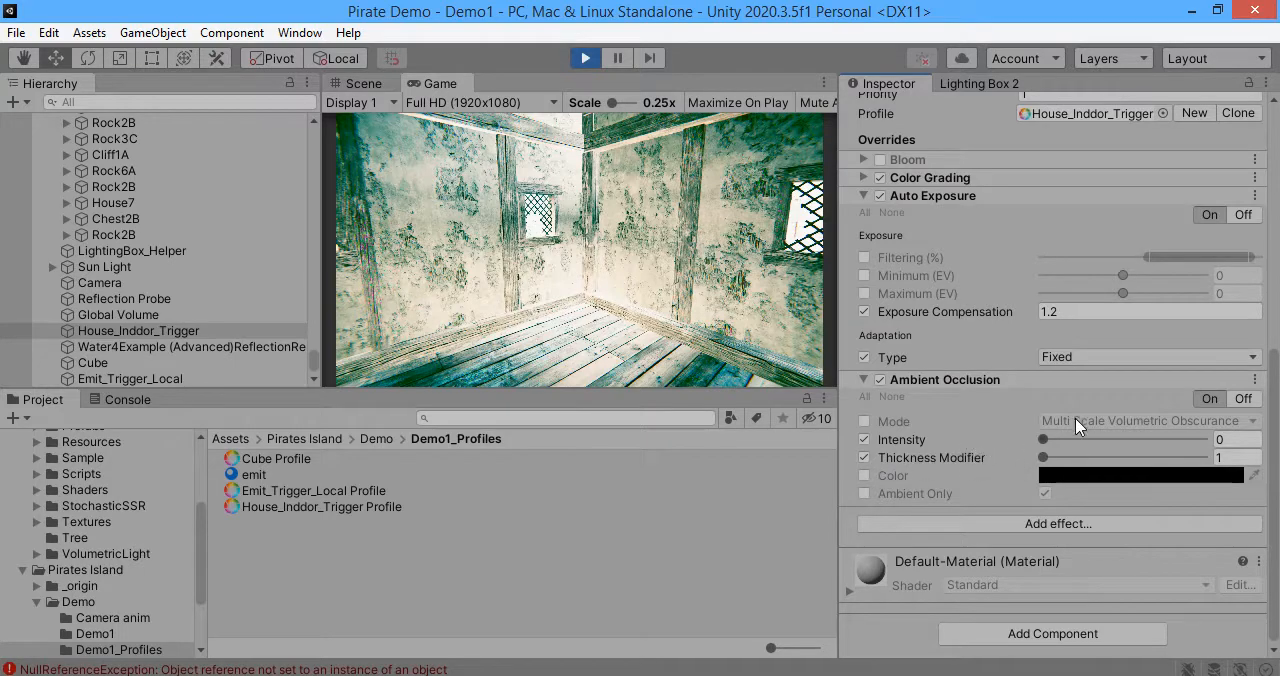
left_click(1104, 421)
left_click(1104, 443)
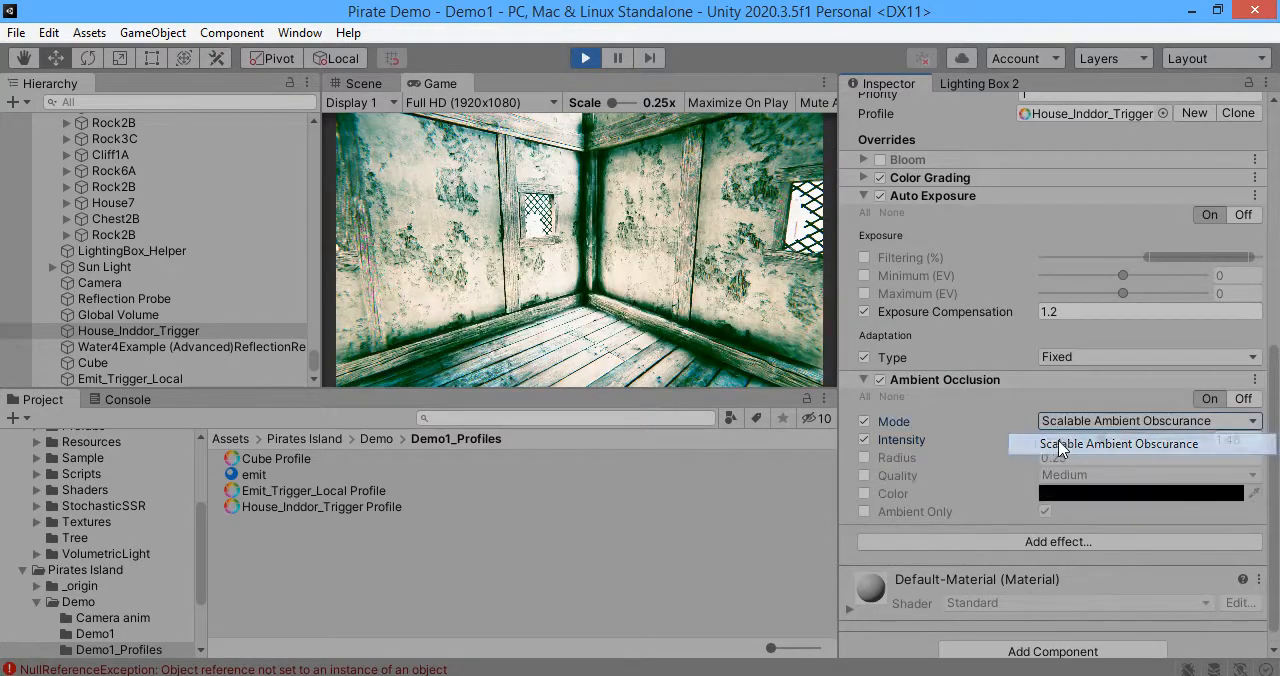
mouse_move(1102, 440)
left_mouse_down()
mouse_move(1047, 440)
mouse_move(1095, 443)
left_mouse_up()
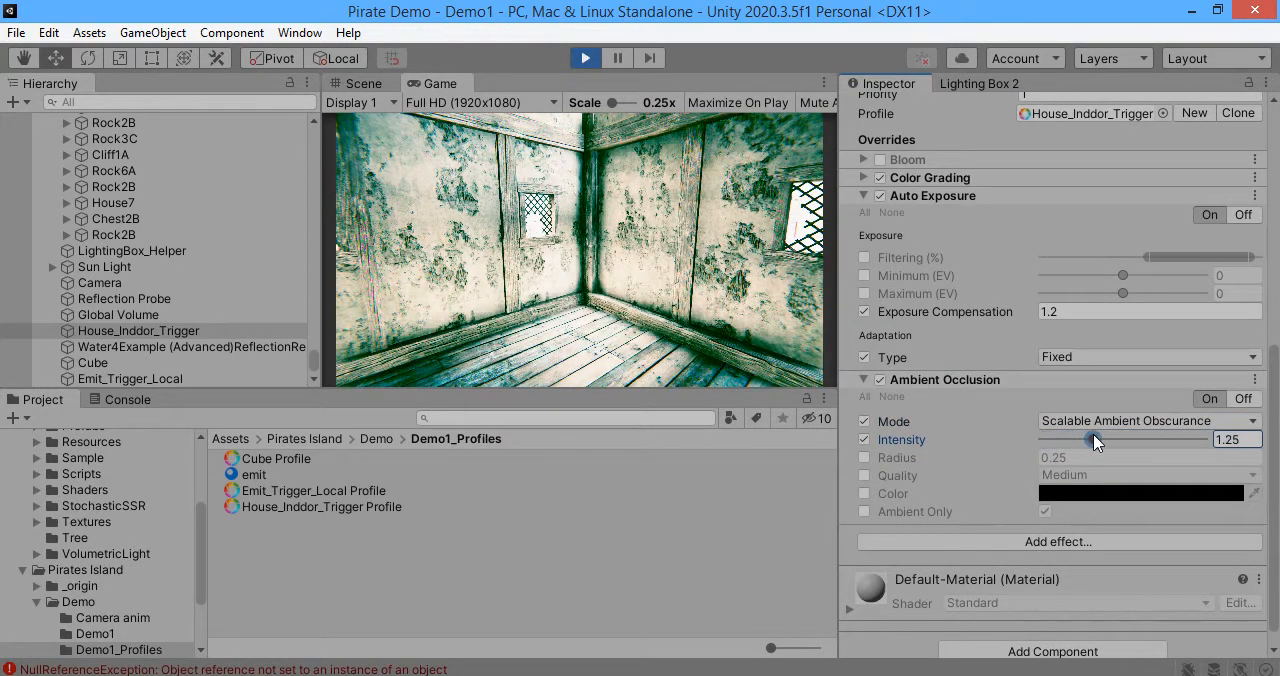
Step: Enable the Ambient Occlusion Radius override at 0.26 and raise Intensity to 2.2
left_click(865, 458)
left_click_drag(932, 455, 924, 452)
left_click_drag(1095, 442, 1126, 445)
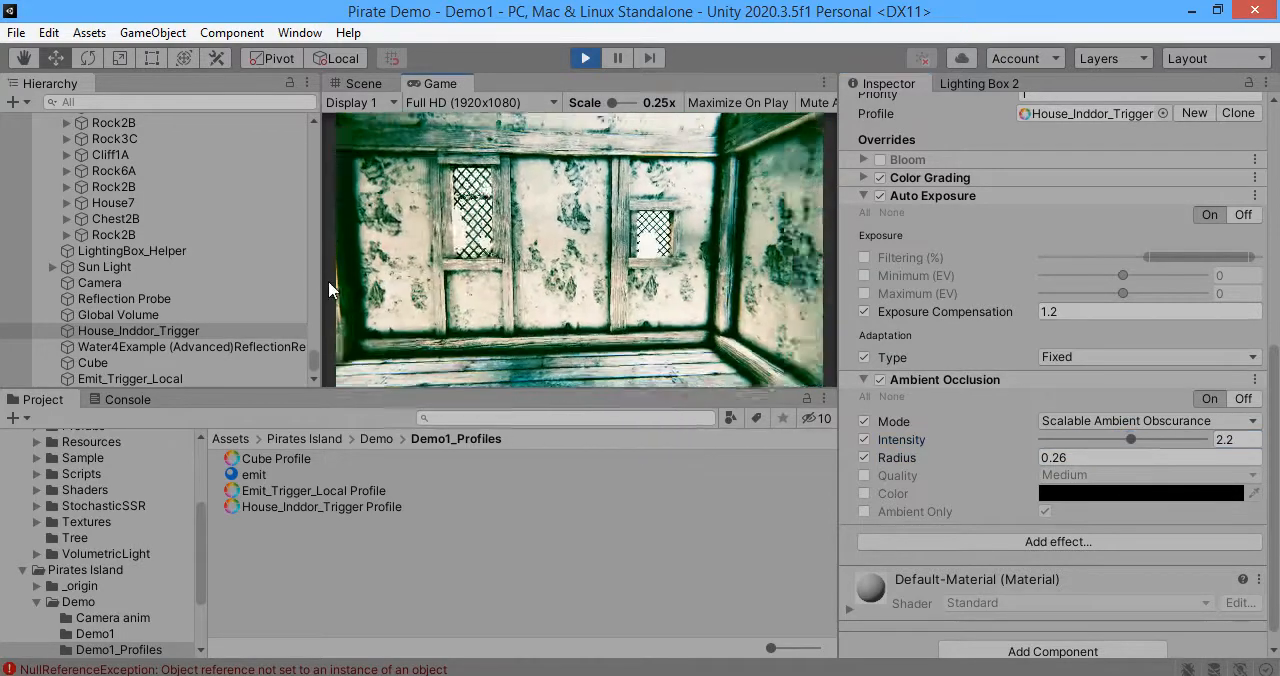
left_click(84, 332)
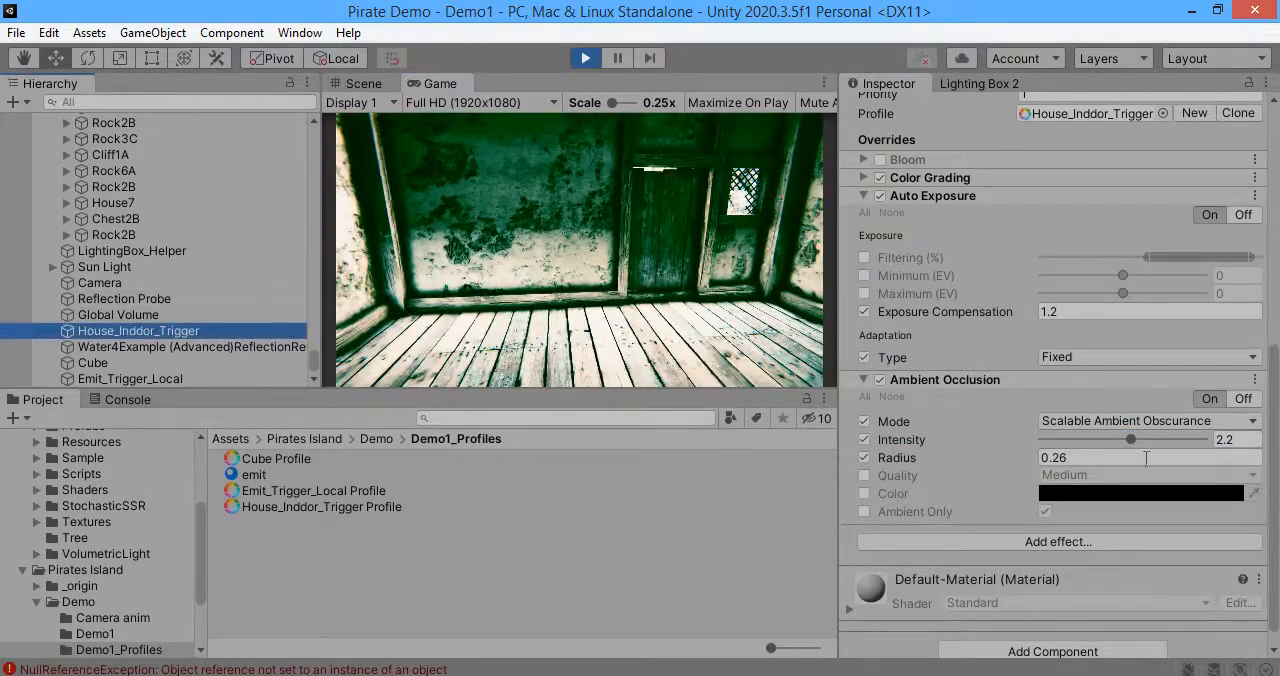
Step: Reduce the Ambient Occlusion Radius to 0.09, and switch the effect off and back on to compare the room's shading
left_click_drag(975, 457, 978, 458)
left_click(721, 362)
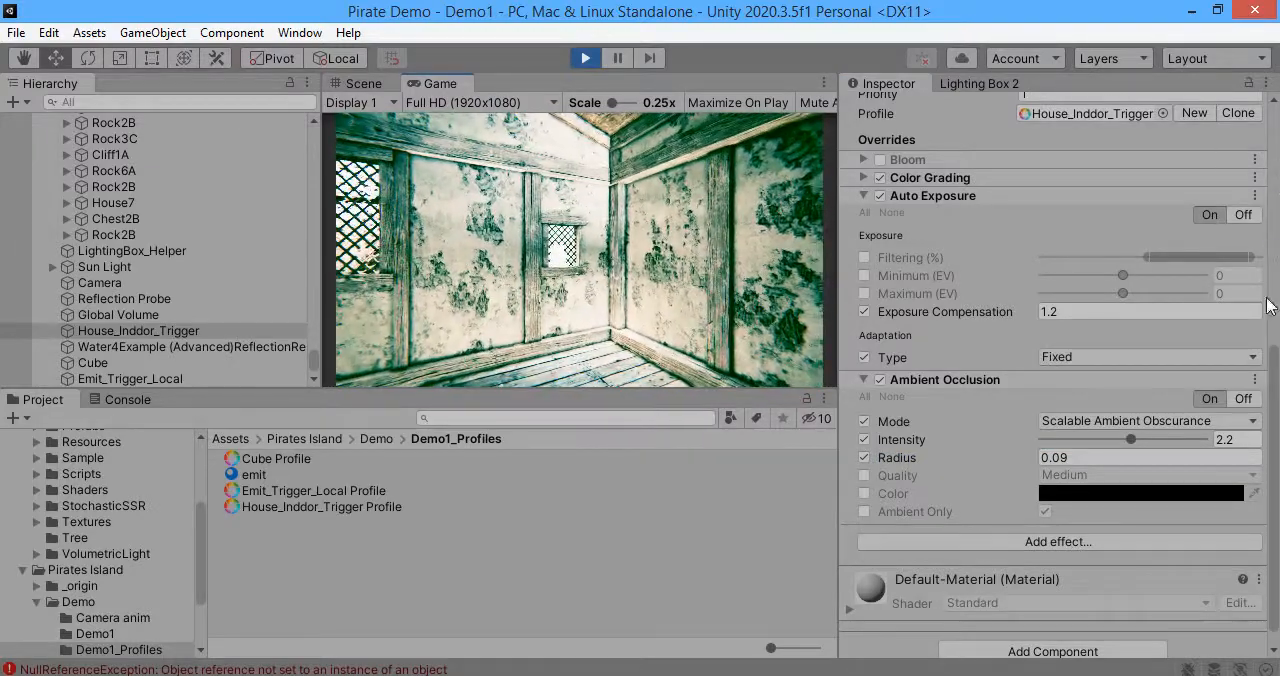
left_click(881, 381)
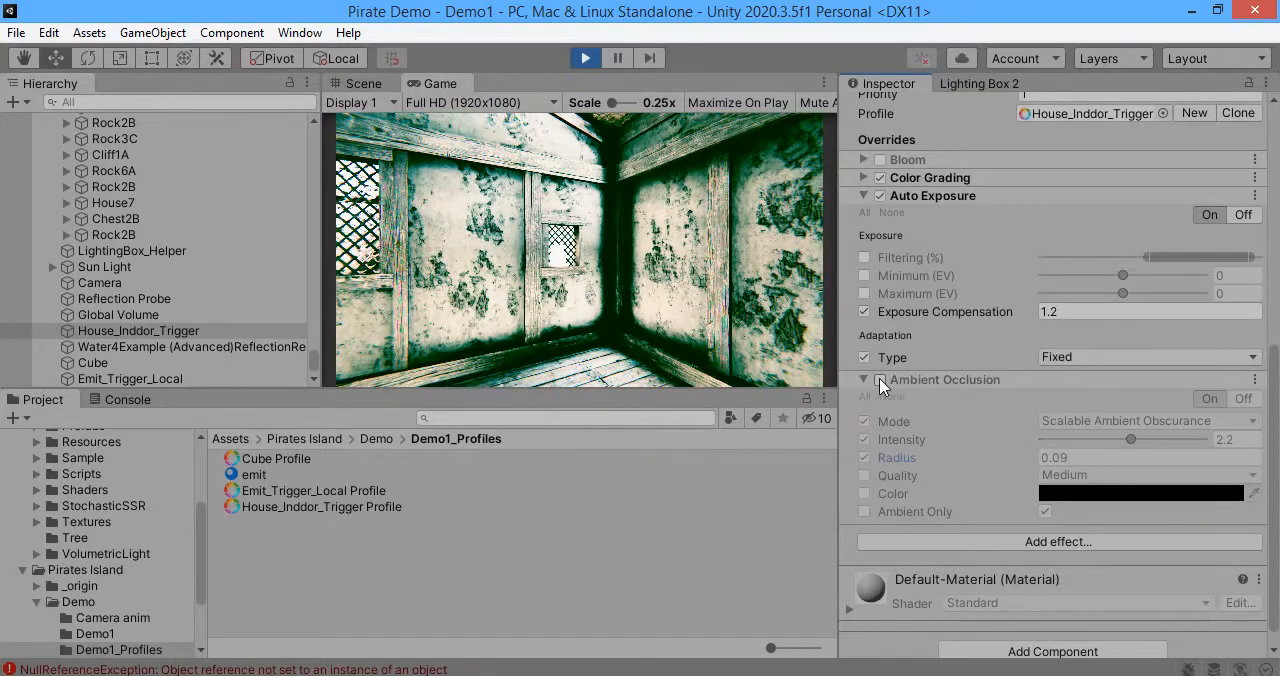
left_click(880, 381)
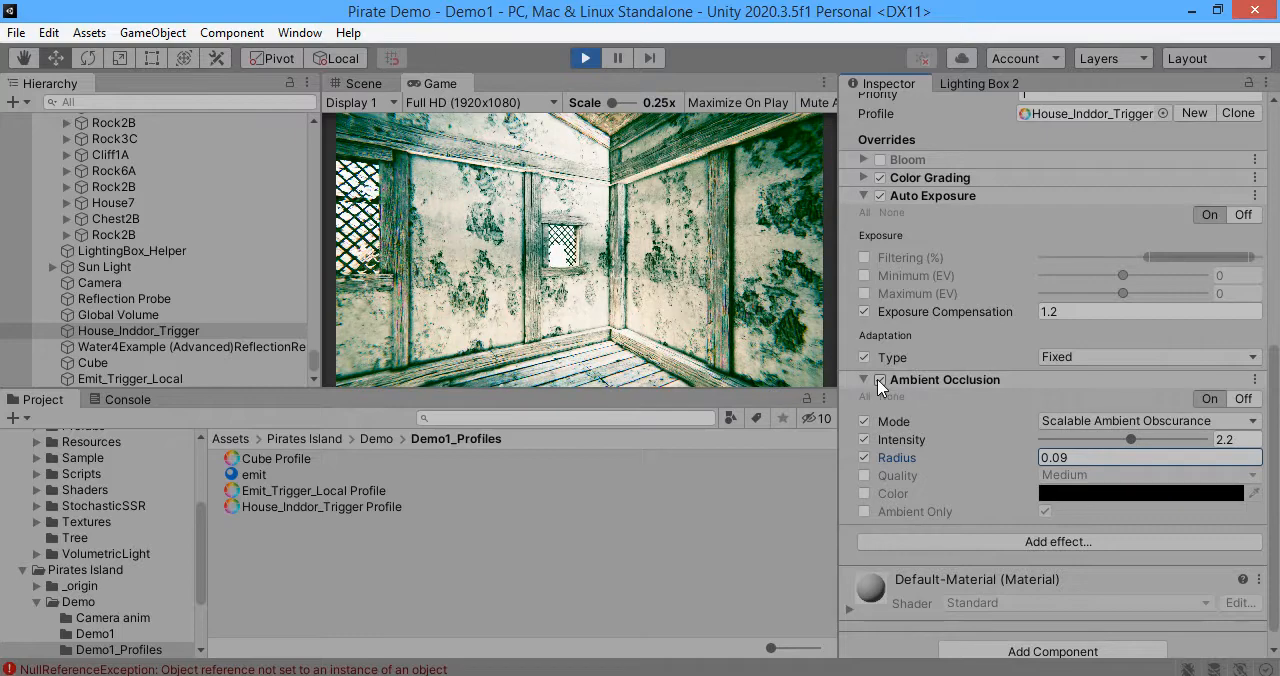